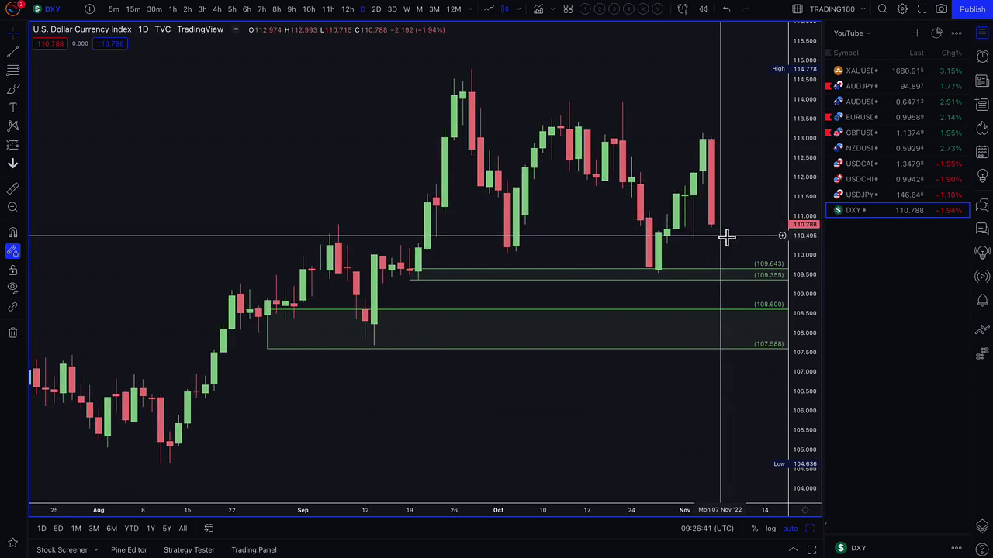
- Annotate the daily DXY chart with the Brush: circle the early-November high, draw arrows upward and downward, then falling dashes and a rebound arrow near 109.643–109.355
drag(724, 235, 648, 242)
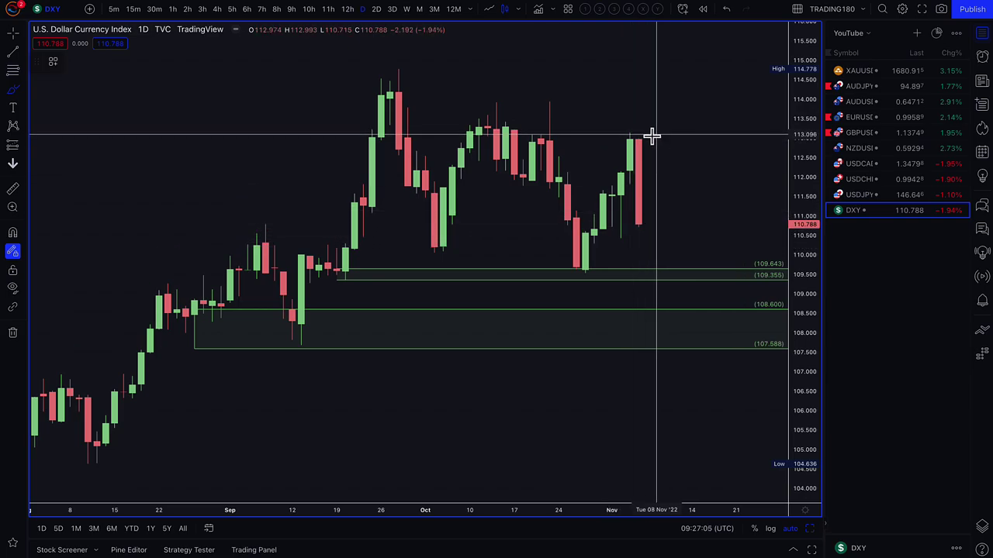
mouse_move(620, 135)
mouse_down()
mouse_move(614, 166)
mouse_move(654, 160)
mouse_move(647, 137)
mouse_move(693, 101)
mouse_move(716, 104)
mouse_up()
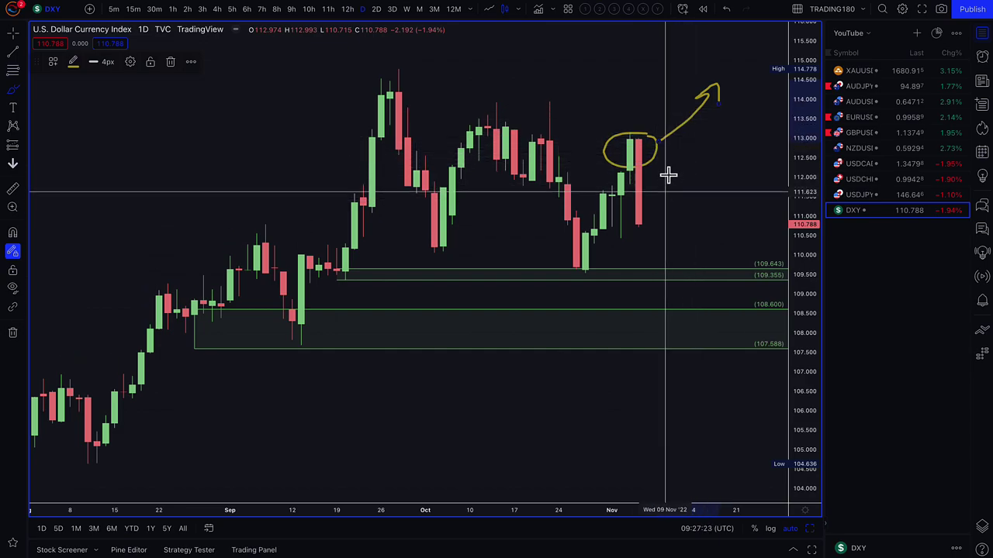
mouse_move(675, 149)
mouse_down()
mouse_move(696, 188)
mouse_move(668, 218)
mouse_up()
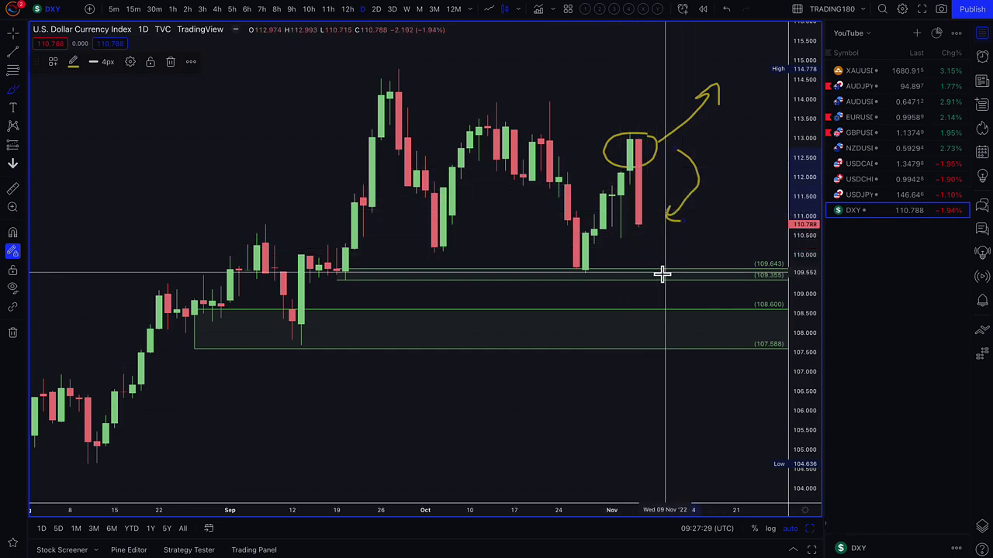
mouse_move(632, 251)
mouse_down()
mouse_move(670, 257)
mouse_move(667, 270)
mouse_move(744, 194)
mouse_move(767, 206)
mouse_up()
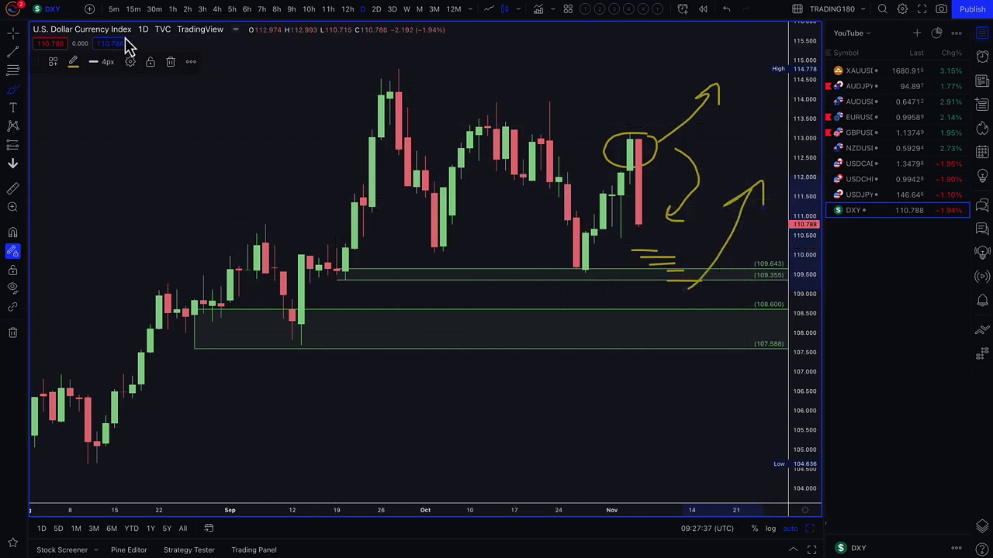
- Measure the bearish candle at the late-September peak with the Price Range tool, from about 114.755 down to 112.552
scroll(326, 198, down, 2)
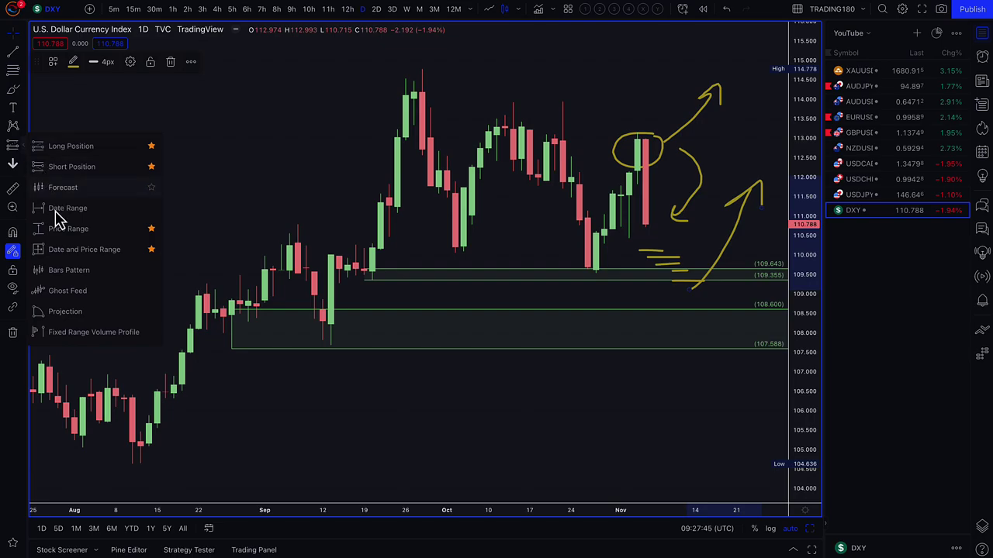
click(69, 252)
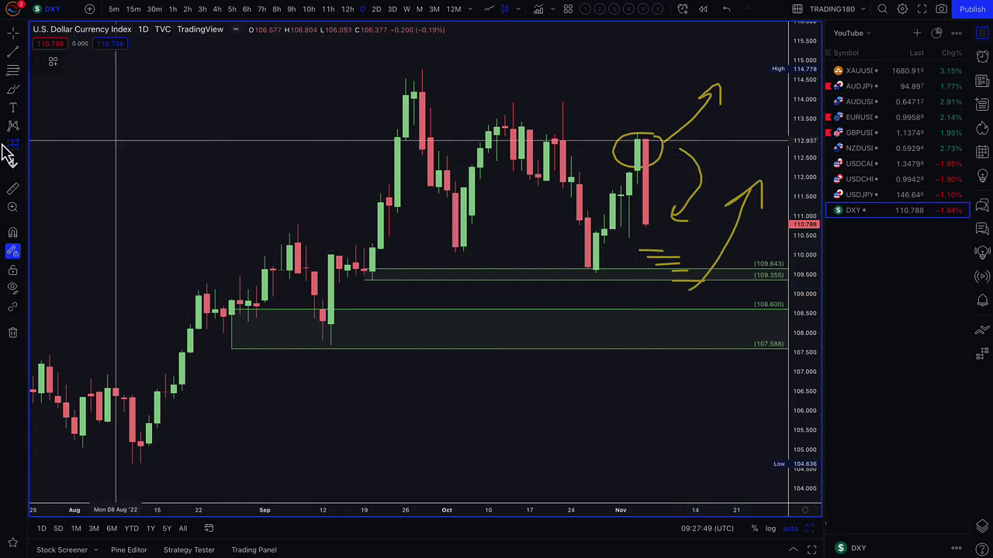
click(25, 151)
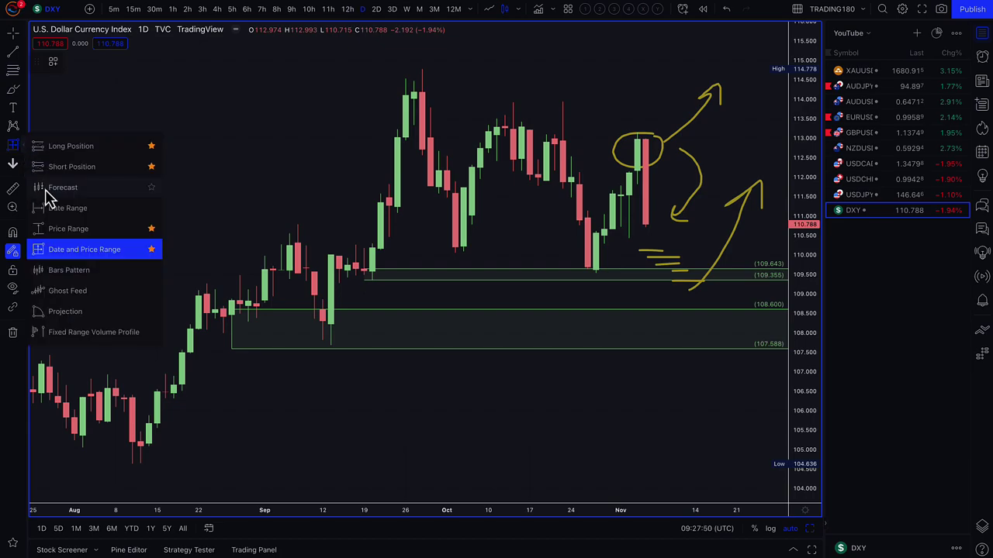
click(67, 228)
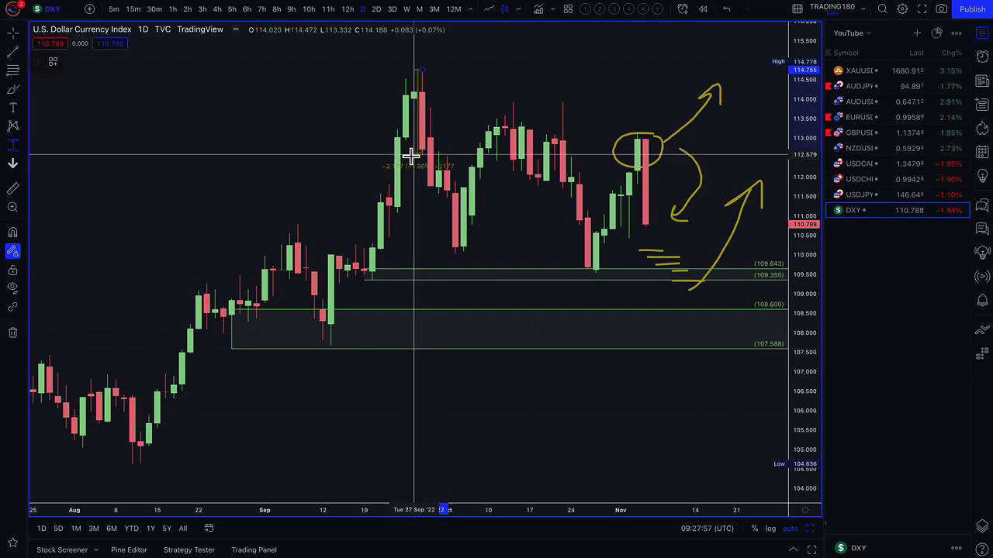
click(364, 156)
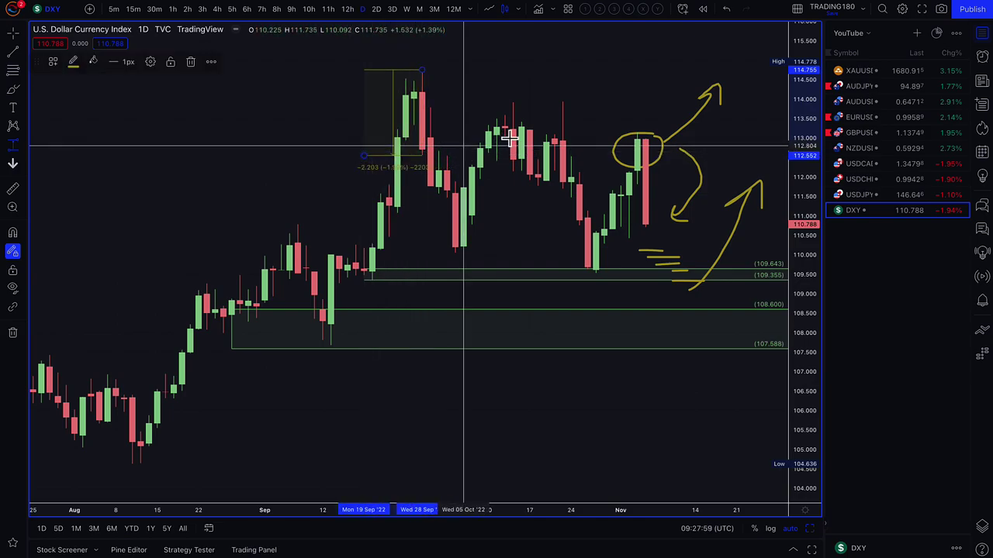
- Add price ranges on the late-October (113.932 to 111.702), early-October (111.915 to 110.030) and latest November (113.030 to 110.720) candles
click(554, 102)
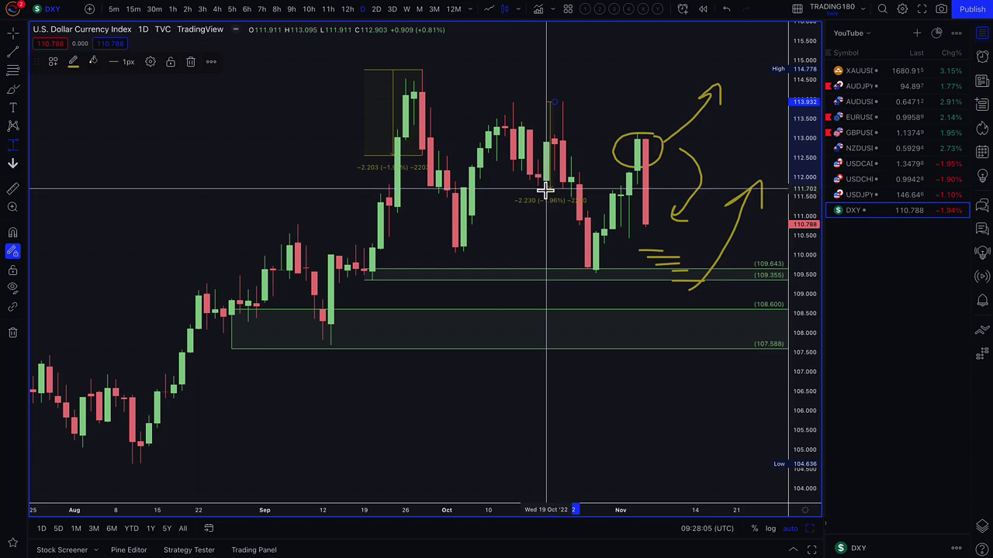
click(546, 190)
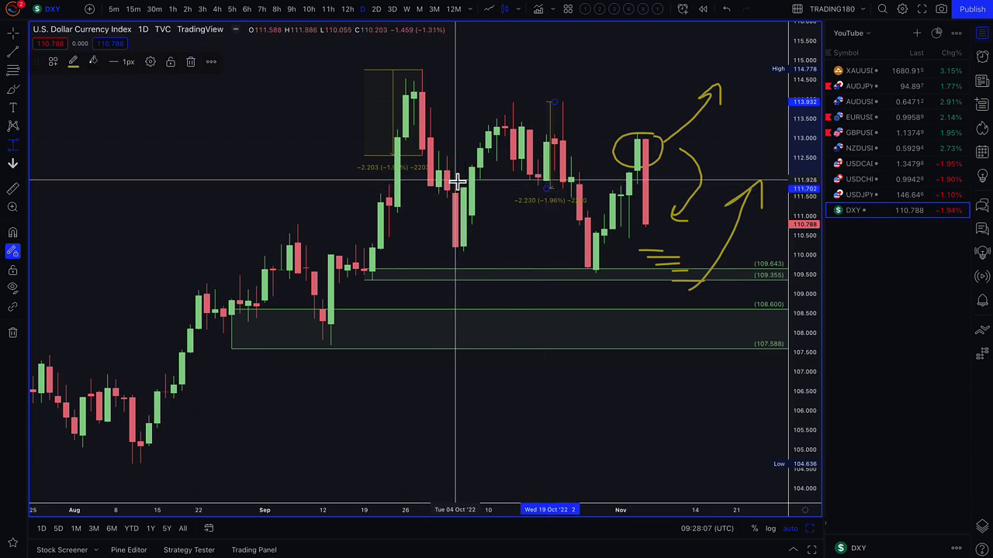
click(455, 182)
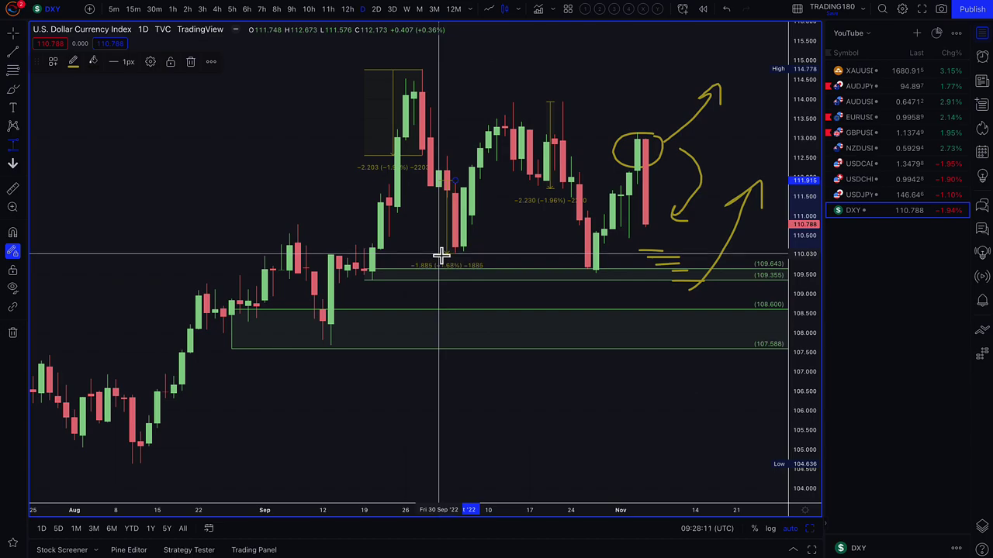
click(442, 253)
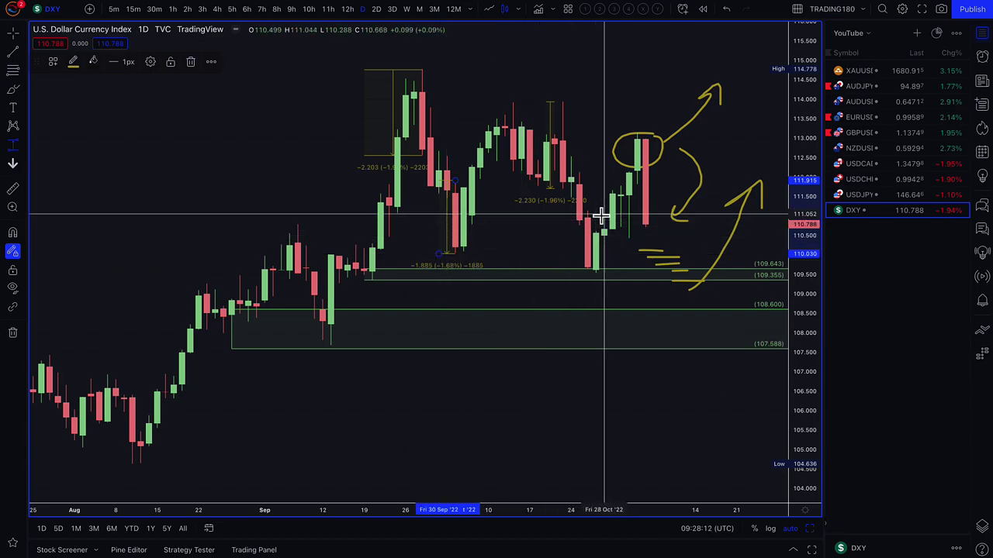
click(645, 137)
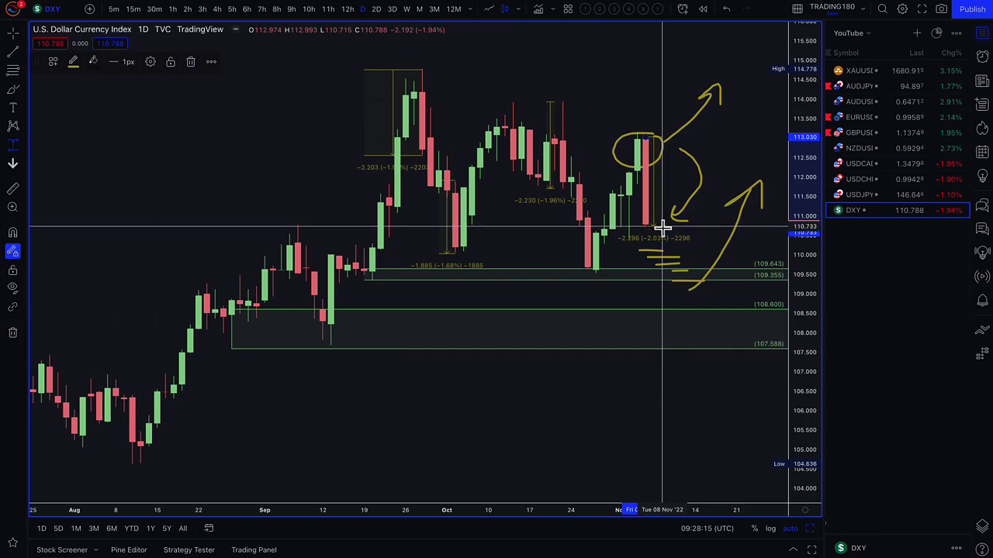
click(663, 227)
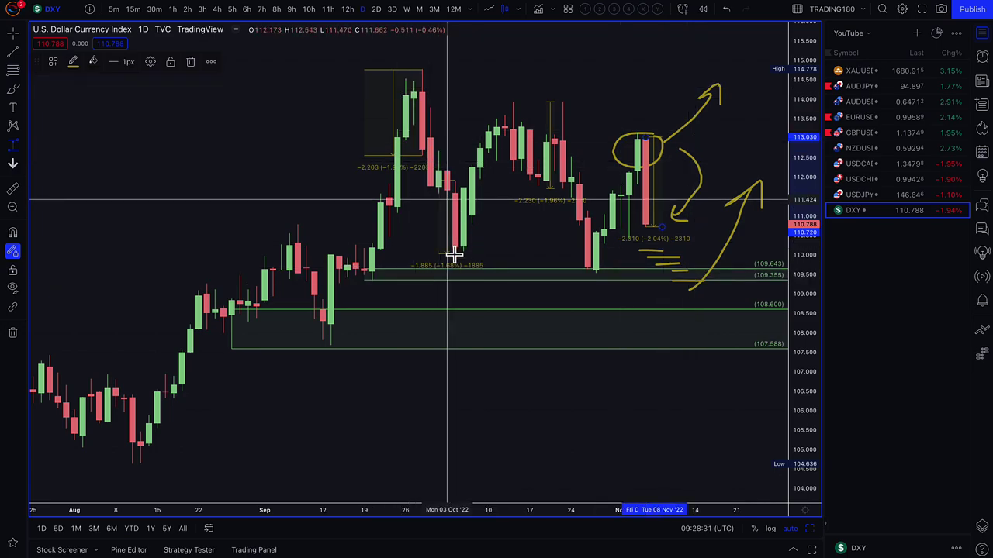
- Draw a freehand Brush arrow from the early-October low up to the mid-October candles to mark the recovery
scroll(487, 324, down, 1)
scroll(487, 324, down, 3)
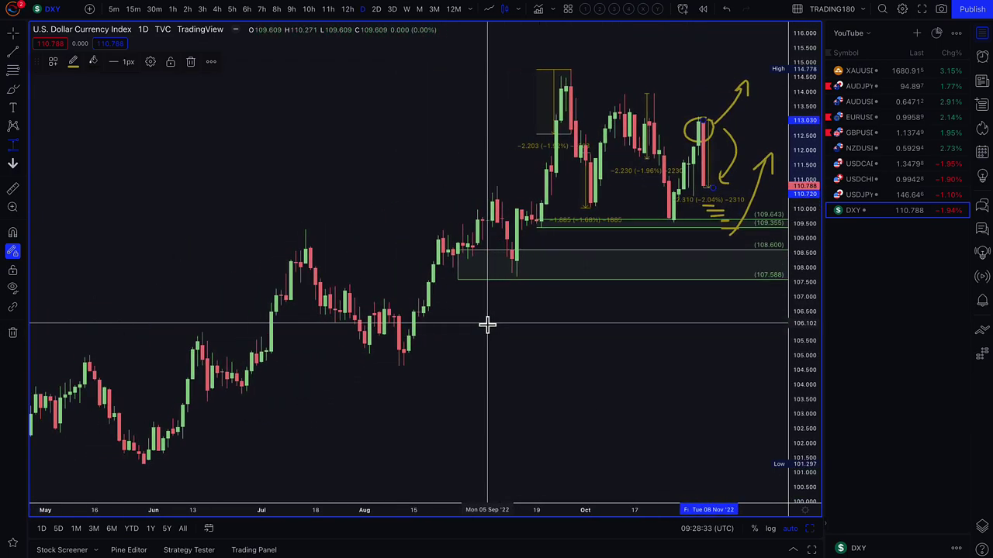
scroll(449, 284, up, 4)
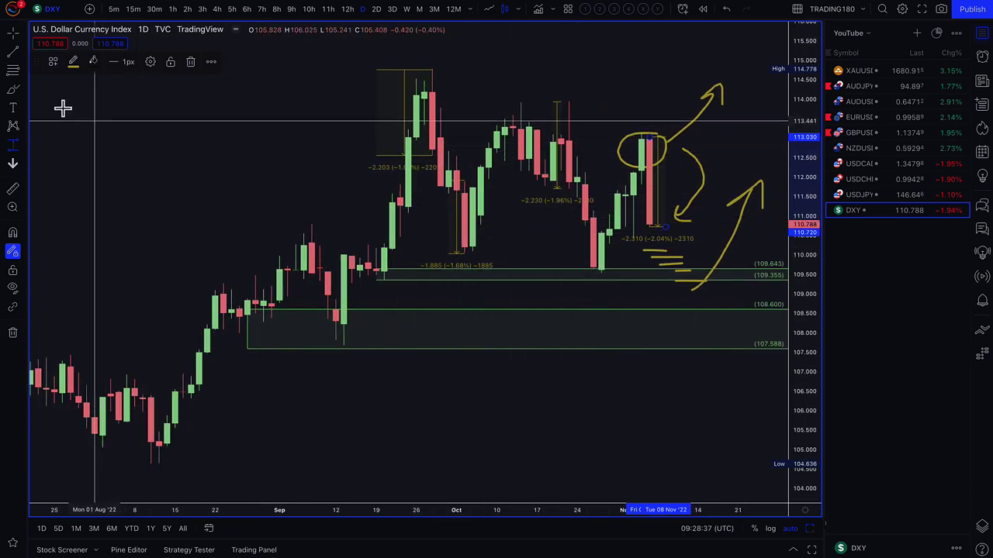
click(399, 235)
mouse_move(446, 242)
mouse_down()
mouse_move(518, 146)
mouse_move(543, 197)
mouse_up()
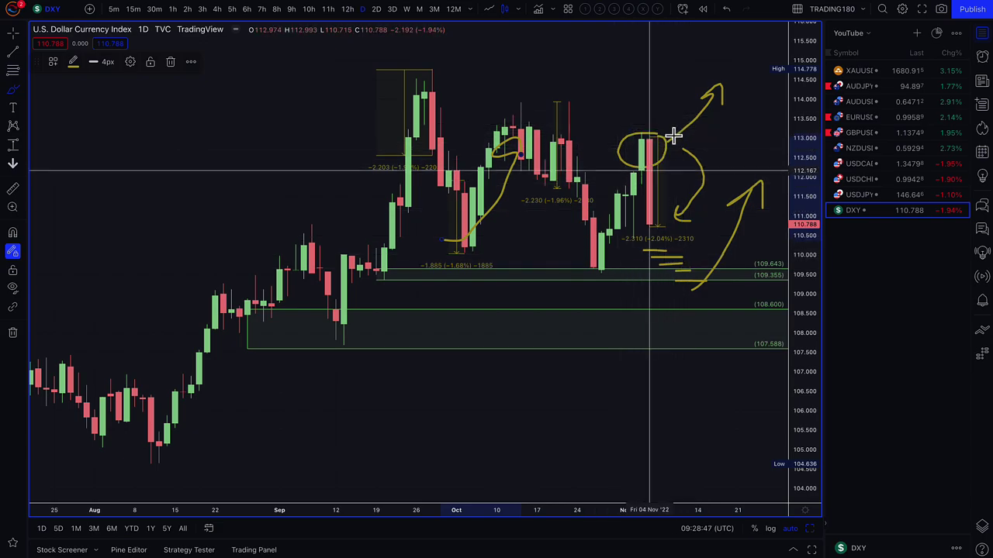
- Circle the 109.643–109.355 and 108.600–107.588 demand zones with the Brush, just ahead of the latest candle
scroll(552, 245, down, 6)
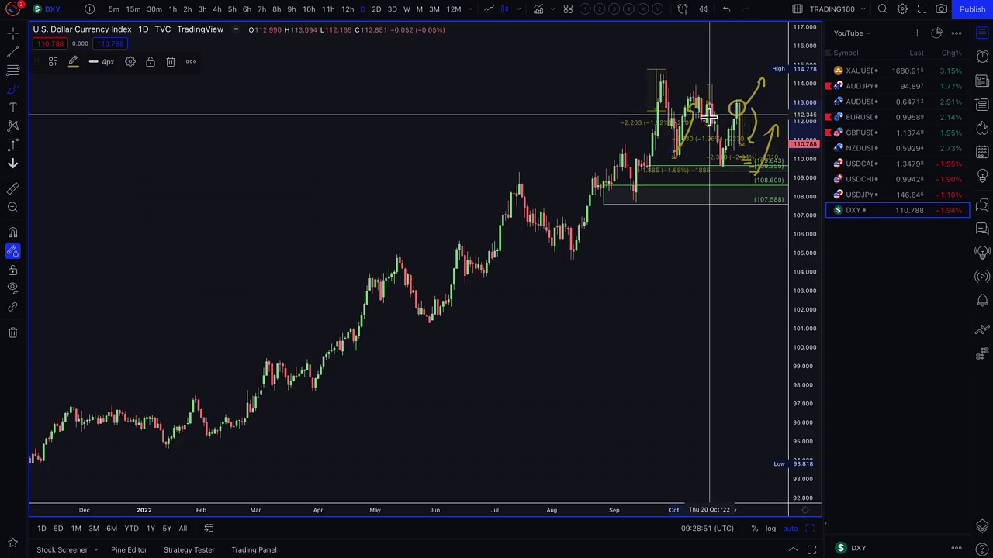
scroll(733, 104, up, 6)
scroll(612, 203, up, 1)
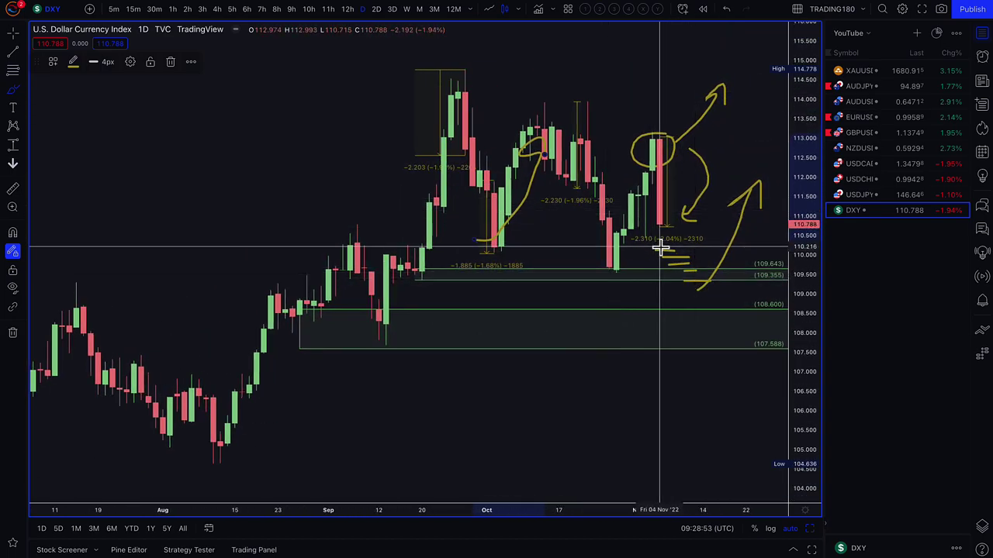
mouse_move(684, 278)
mouse_down()
mouse_move(714, 269)
mouse_move(691, 291)
mouse_move(726, 269)
mouse_up()
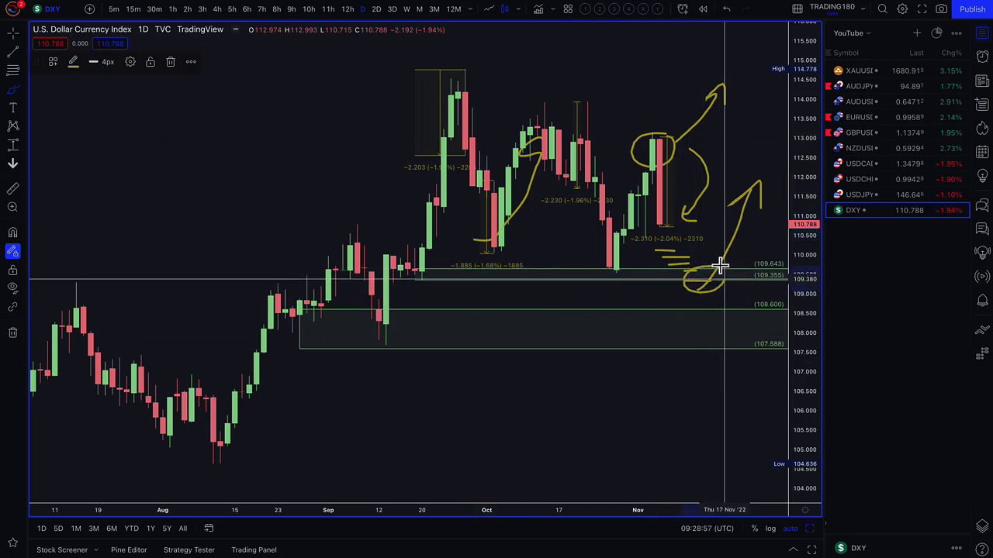
mouse_move(706, 332)
mouse_down()
mouse_move(687, 339)
mouse_move(728, 318)
mouse_up()
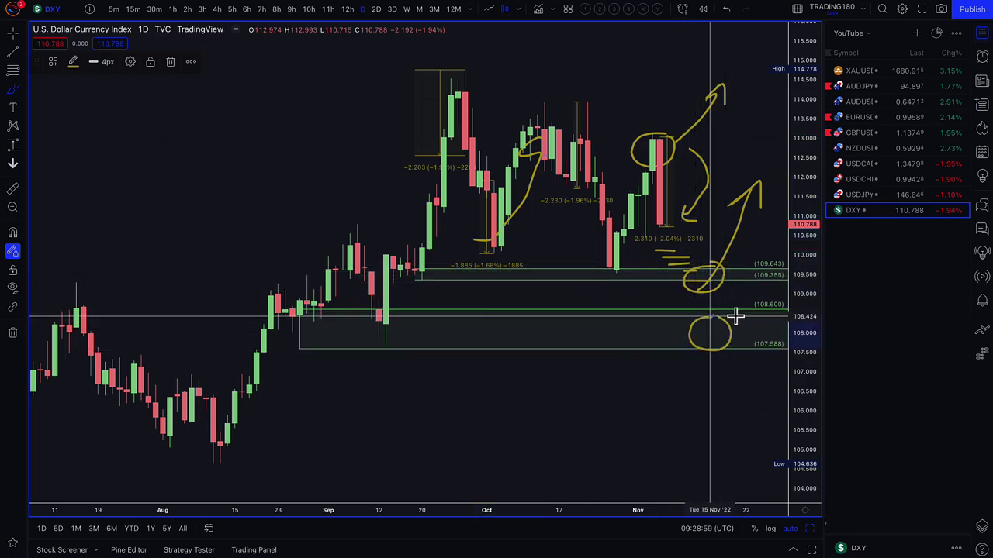
- Draw a Brush path from the bottom of the latest bearish candle down into the circled 109.643–109.355 zone
drag(570, 231, 439, 231)
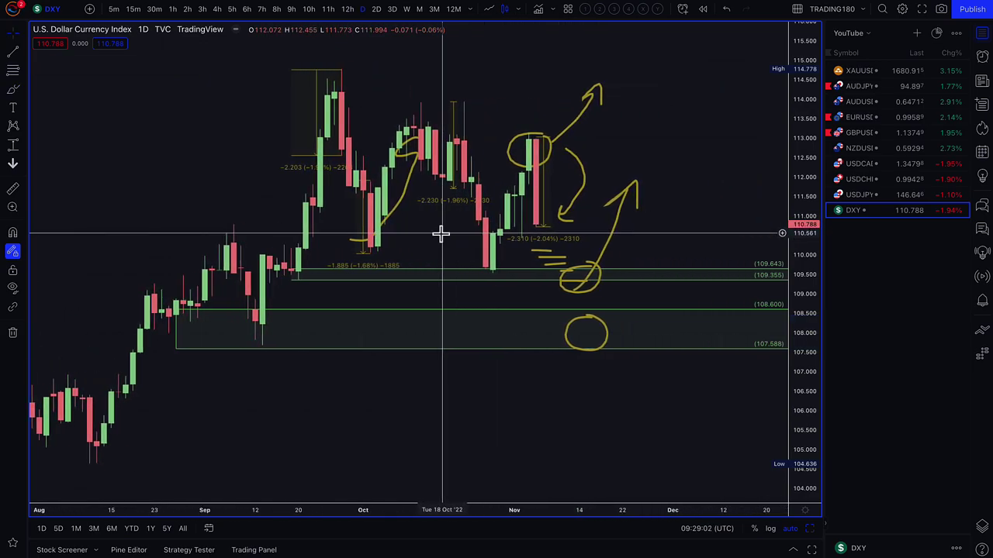
click(8, 91)
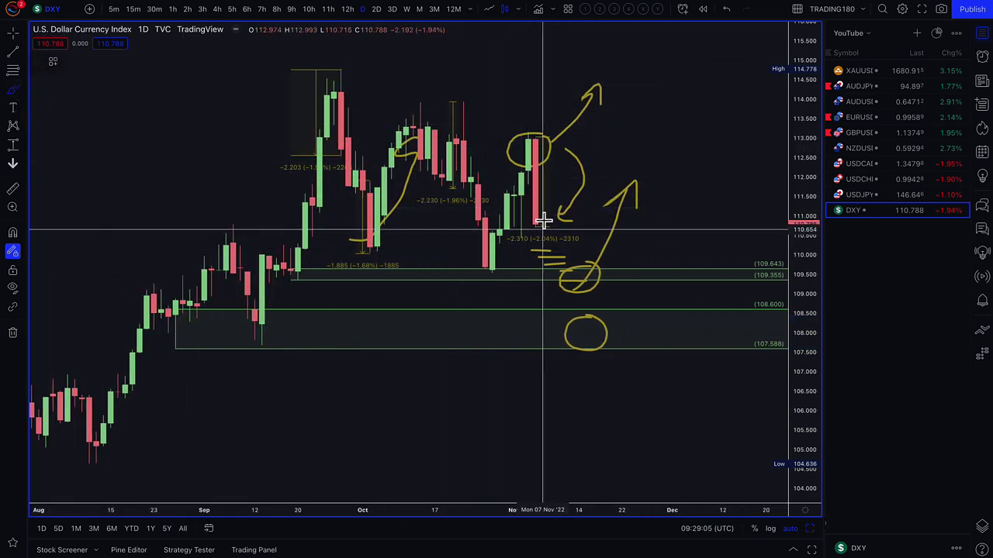
drag(555, 261, 563, 262)
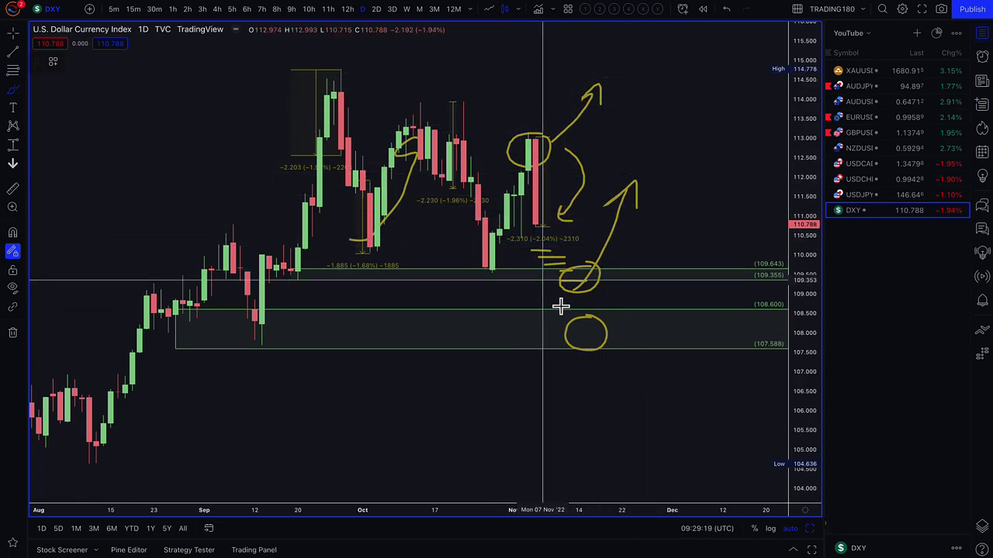
click(538, 225)
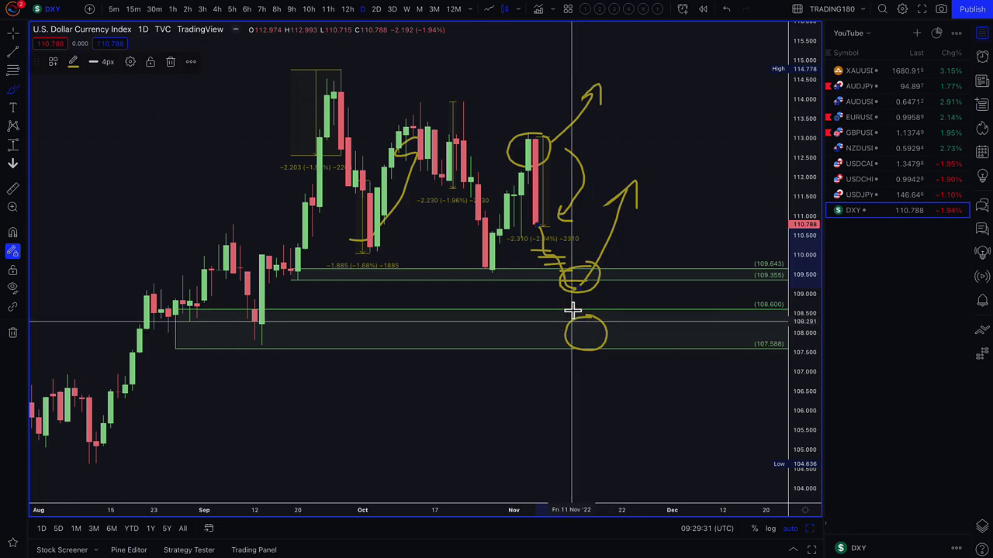
mouse_move(571, 294)
mouse_down()
mouse_move(581, 328)
mouse_move(594, 333)
mouse_move(636, 295)
mouse_up()
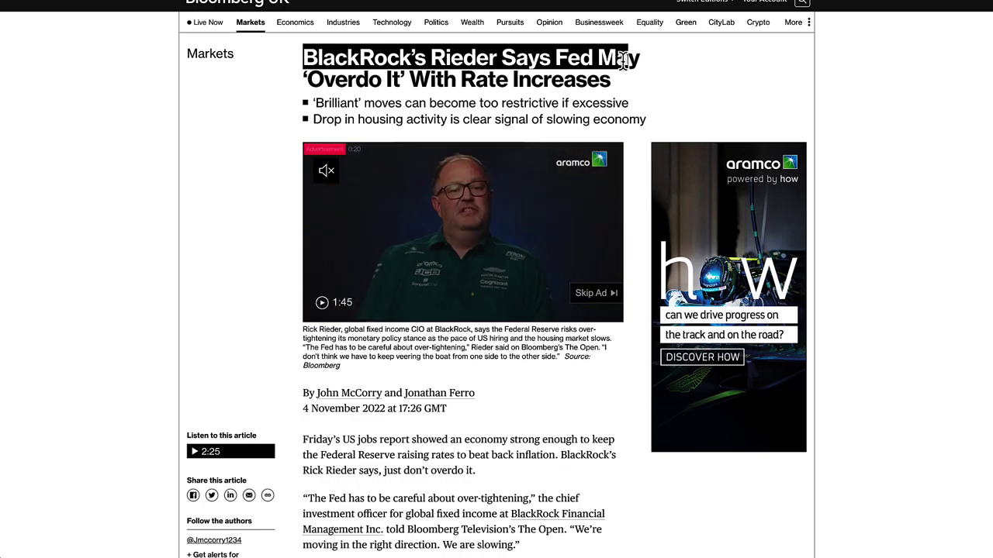
- In the Bloomberg article on the Fed overdoing rate increases, highlight the headline and the word "Brilliant" in the first bullet
drag(623, 61, 386, 79)
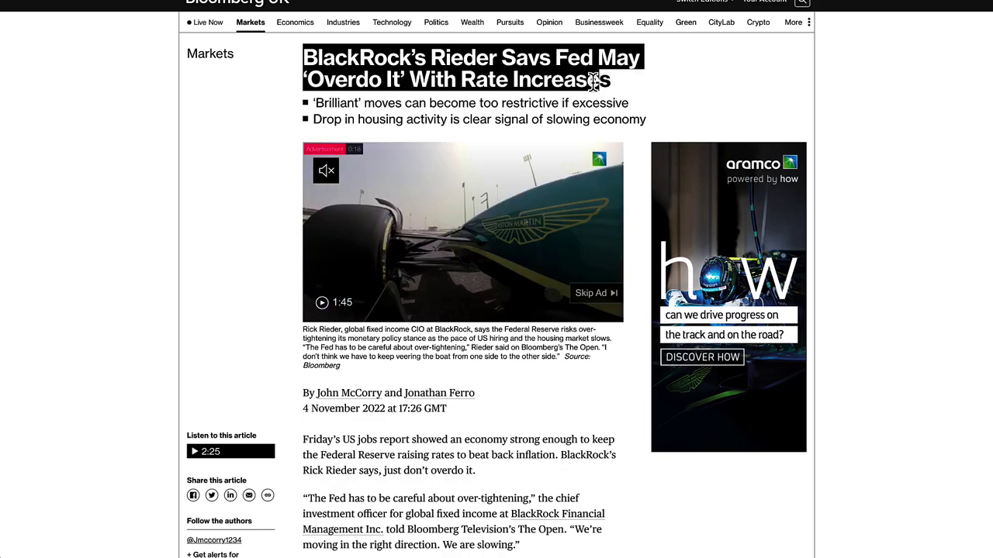
click(332, 107)
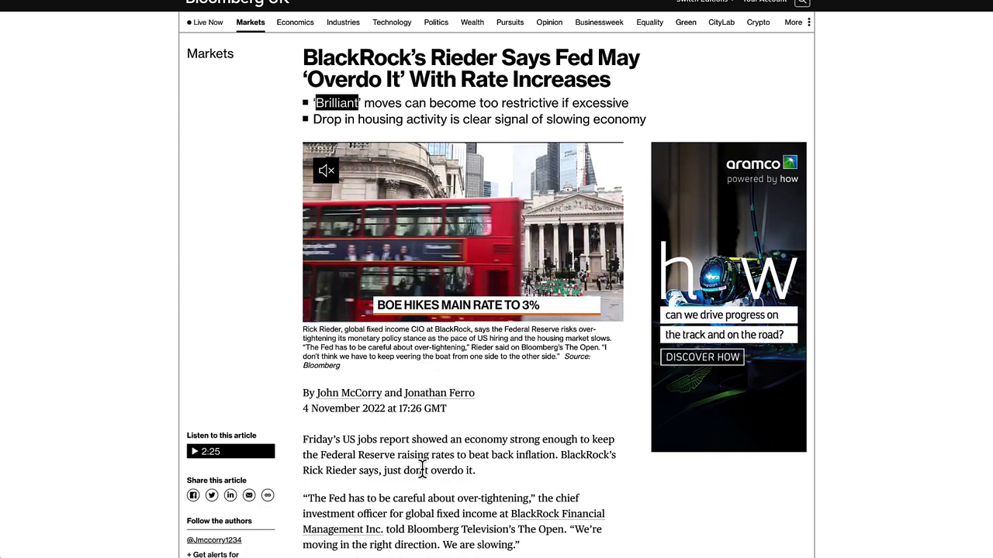
- Highlight the article's opening paragraph about Friday's US jobs report while reading it through
scroll(421, 470, down, 3)
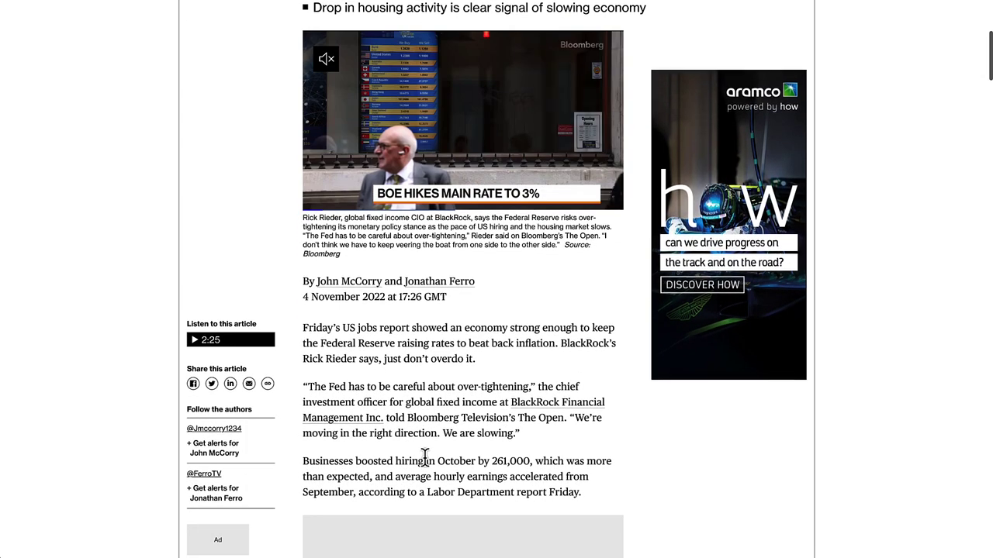
scroll(424, 458, down, 2)
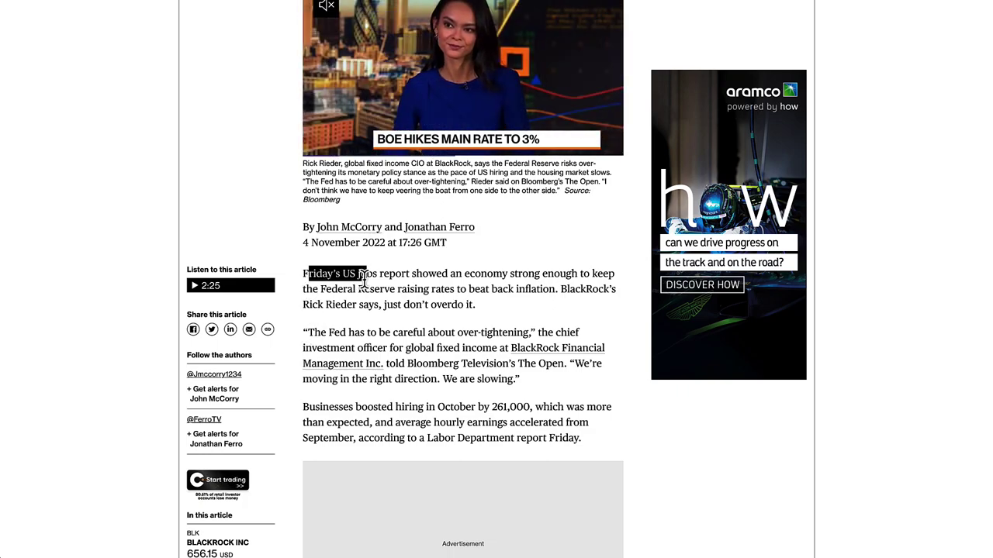
drag(362, 279, 617, 279)
drag(482, 290, 461, 289)
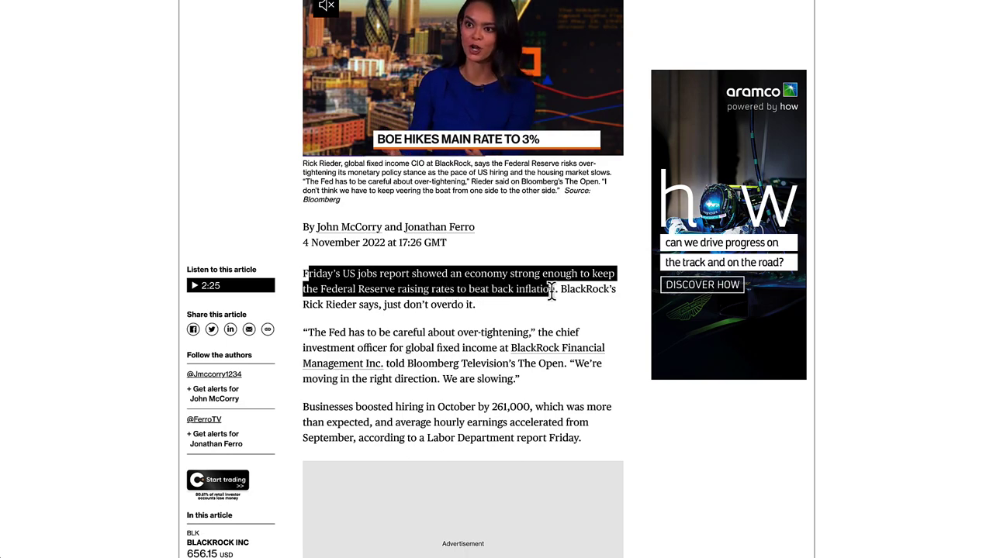
drag(605, 290, 489, 308)
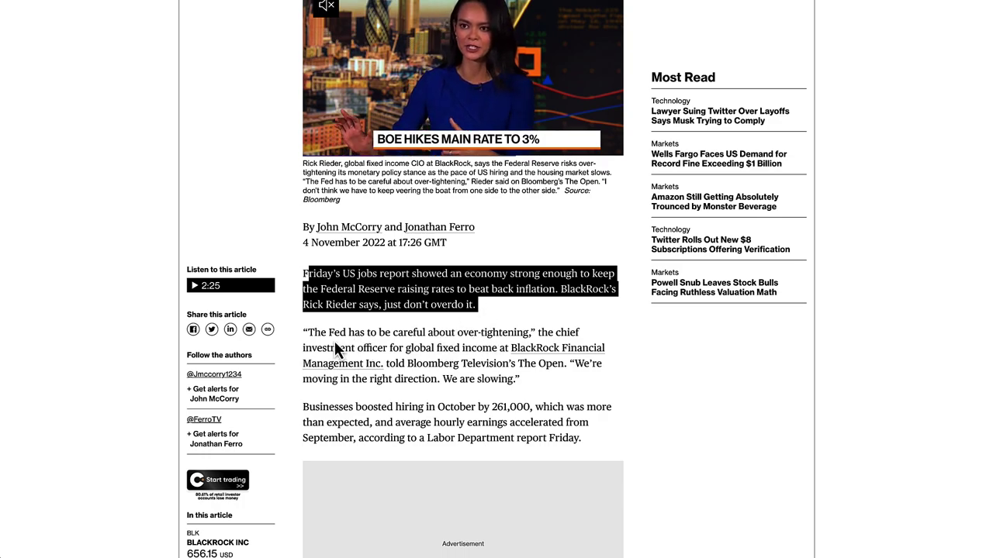
- Highlight the article's second paragraph, about the Fed being careful about over-tightening, line by line while reading it through
drag(318, 332, 370, 333)
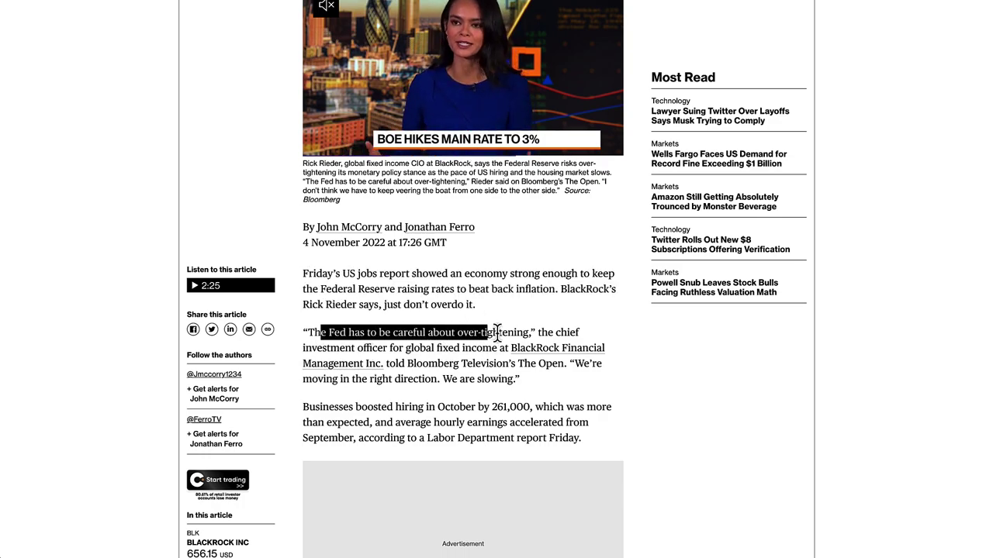
drag(573, 334, 397, 346)
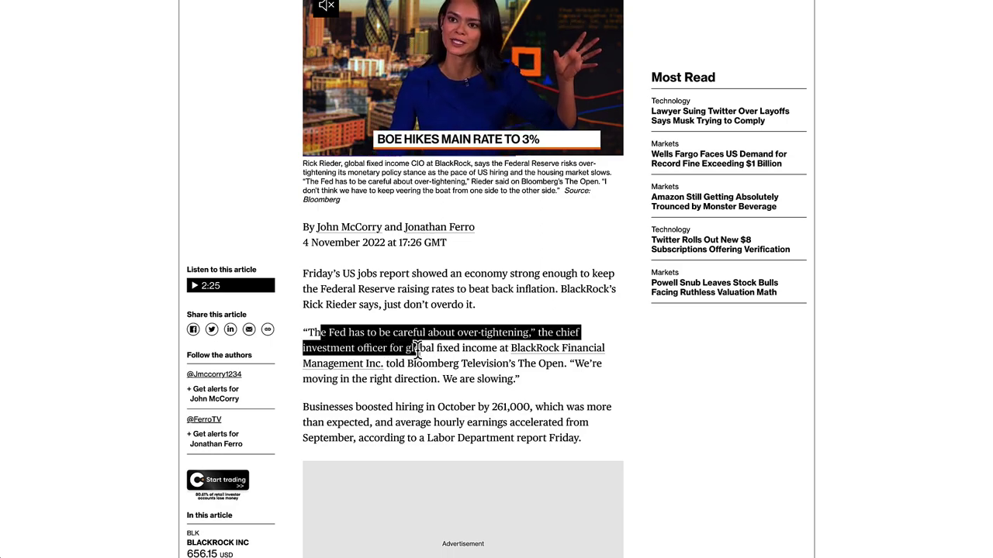
drag(557, 351, 398, 368)
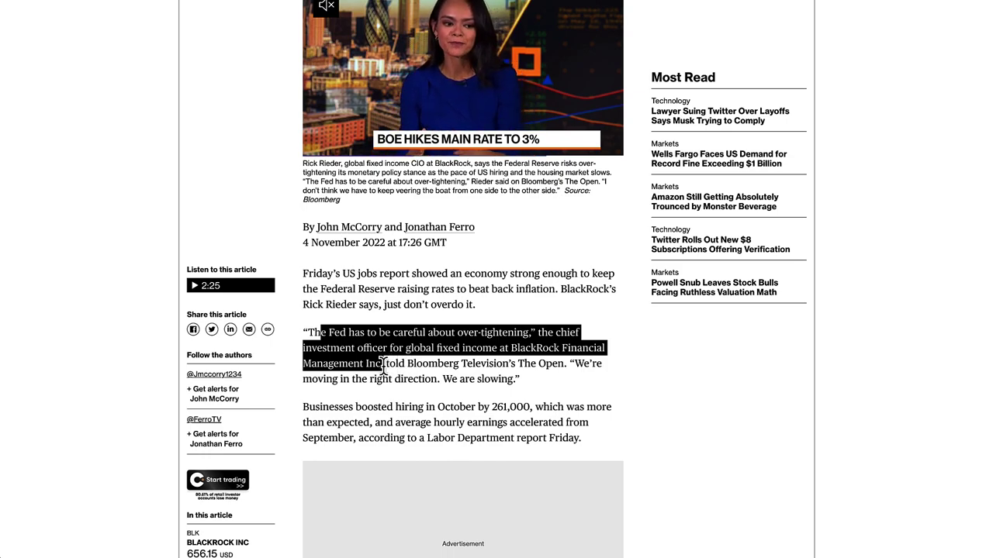
drag(493, 366, 582, 371)
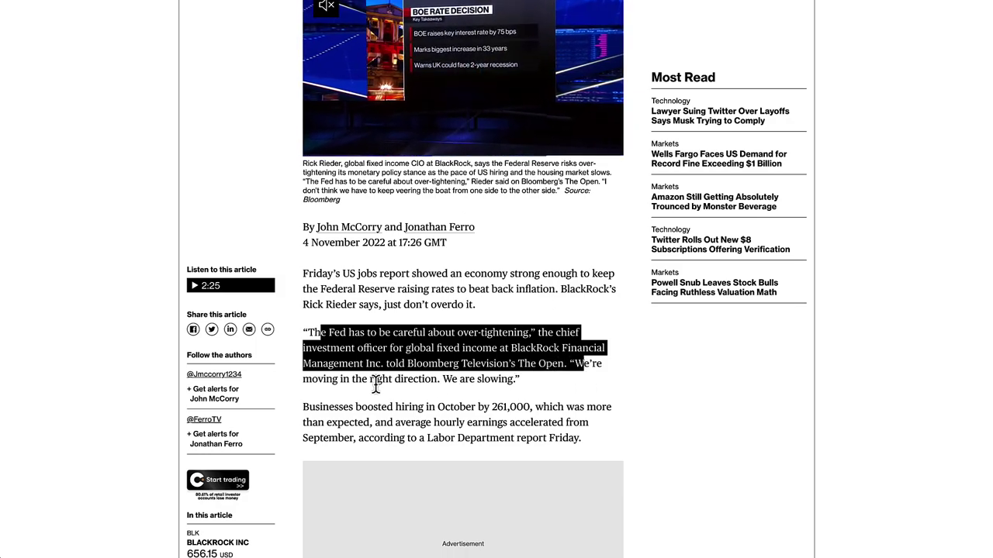
drag(306, 380, 492, 392)
- Go back up to the article's headline and pause the embedded BOE rate decision video
scroll(493, 392, up, 2)
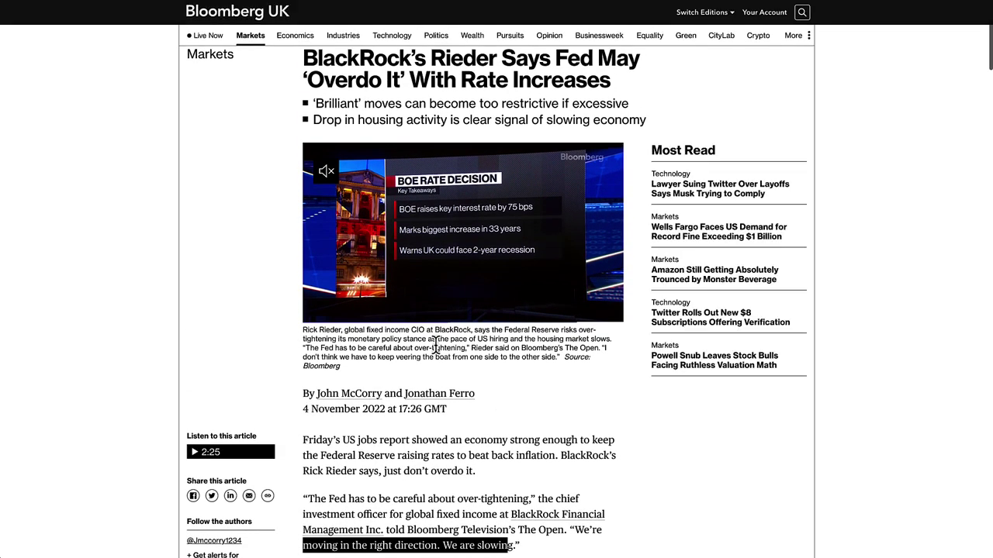
click(318, 313)
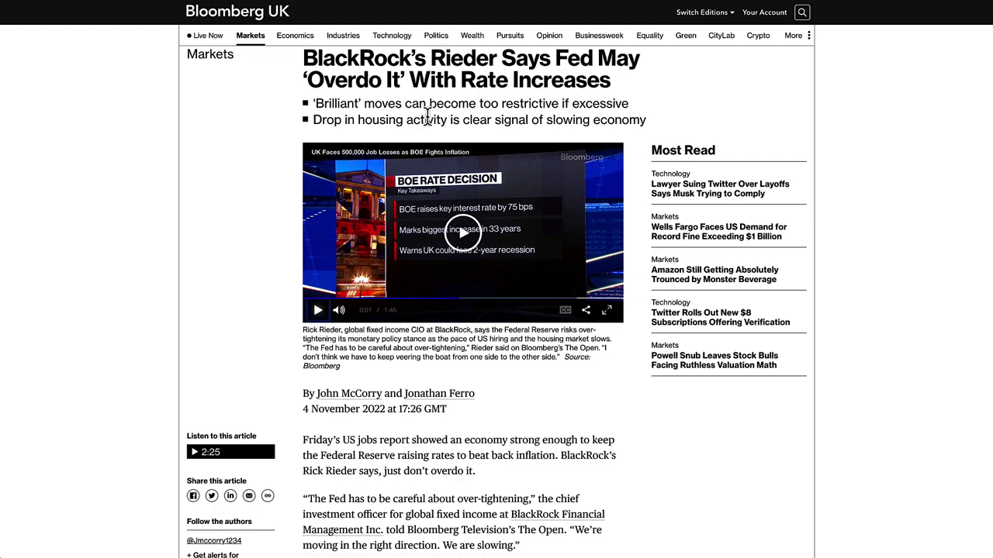
scroll(425, 116, up, 2)
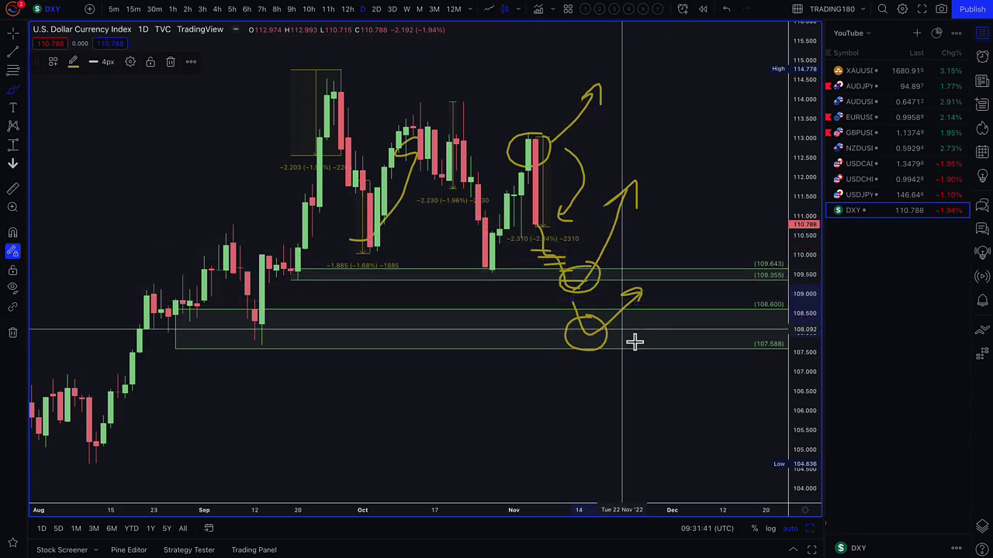
- Switch back to TradingView and change the daily chart from DXY to USDJPY
scroll(651, 322, left, 1)
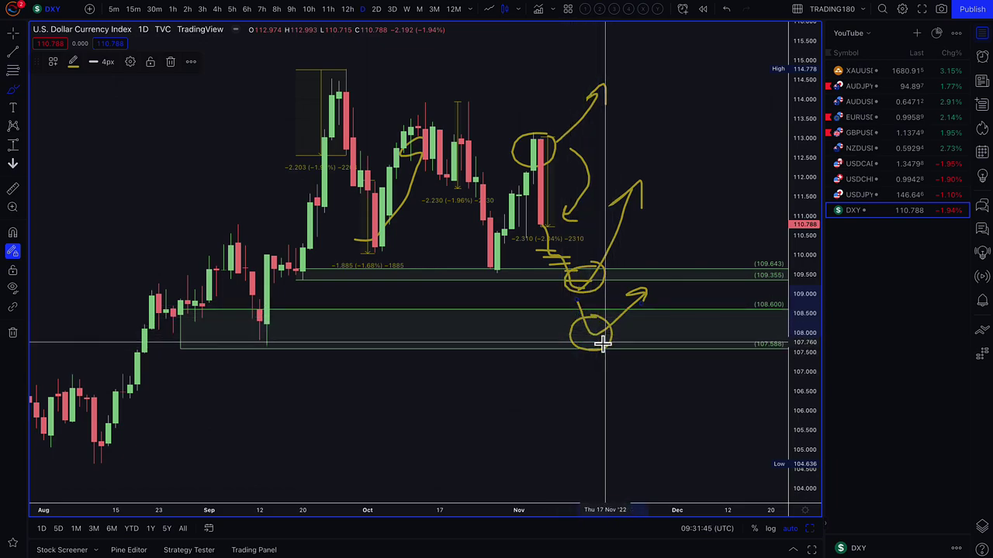
scroll(609, 337, down, 3)
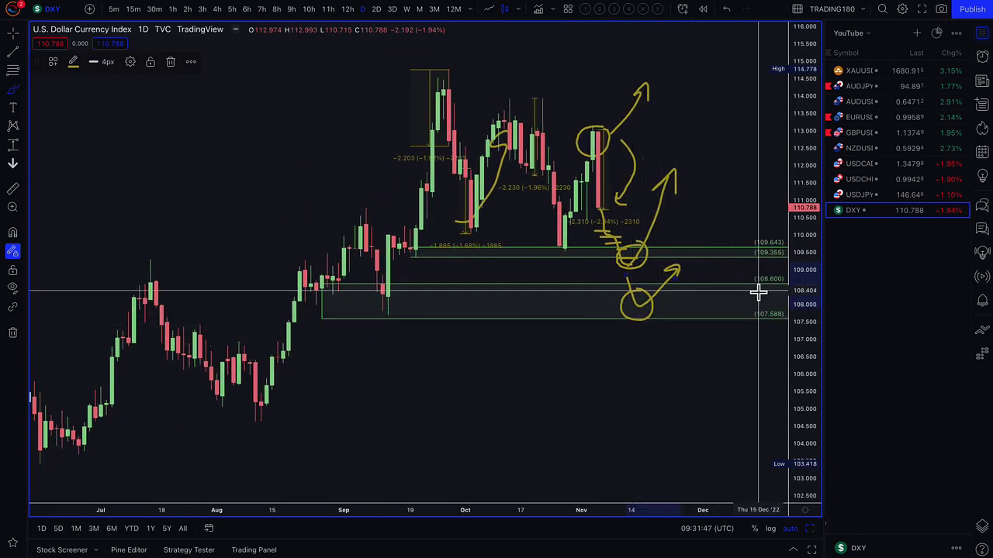
click(865, 196)
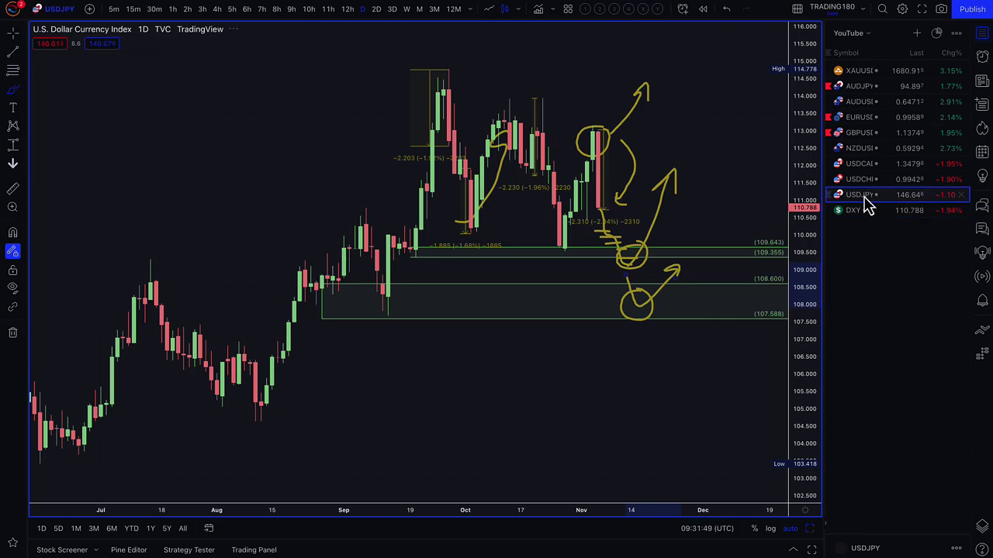
scroll(601, 228, up, 3)
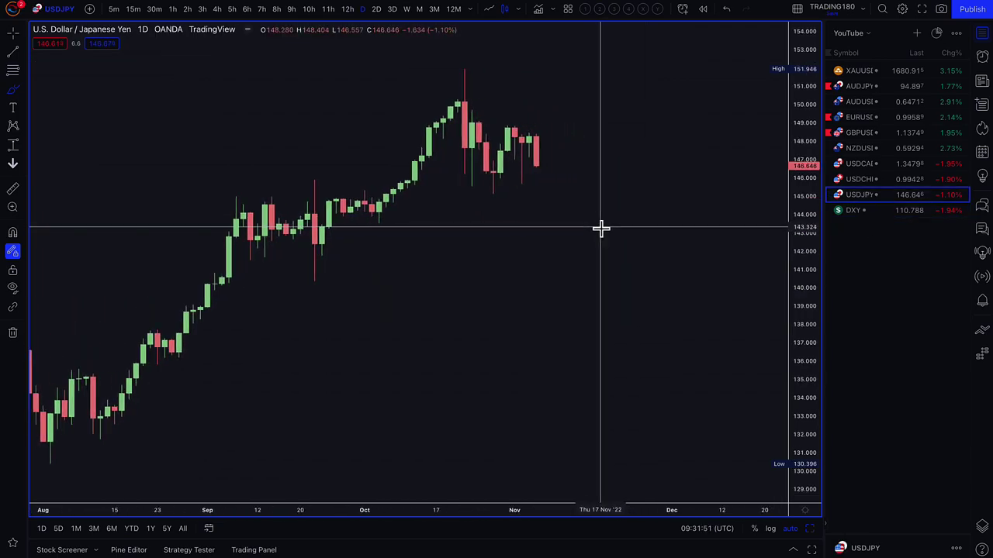
- Mark the early October USDJPY zone from 144.601 to 143.516 with a Fib Retracement and apply the "2. DEMAND" template
click(13, 70)
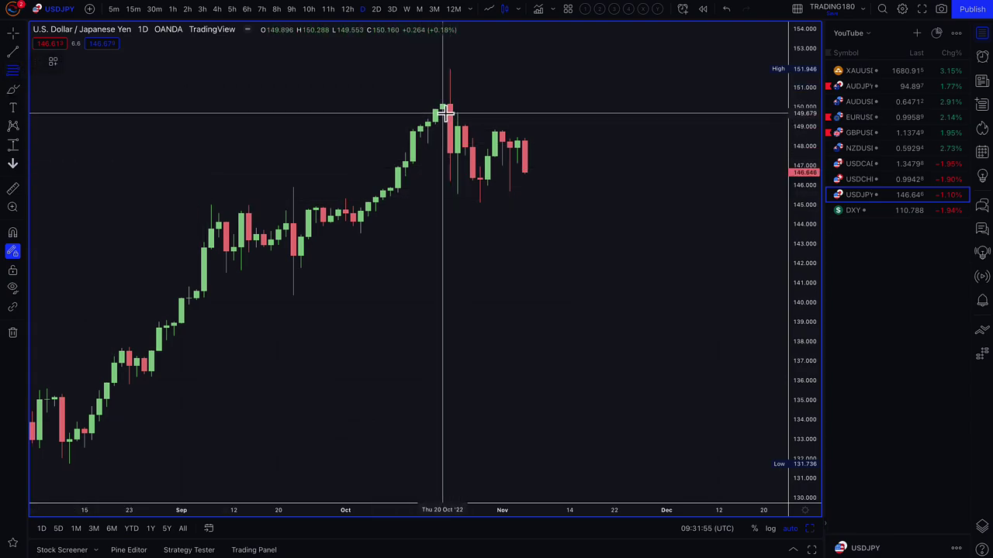
click(355, 212)
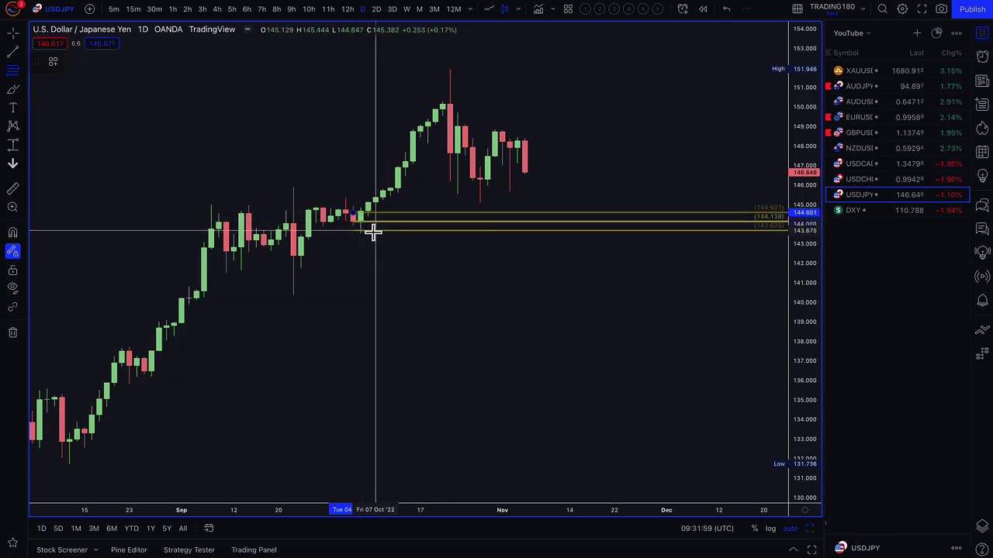
click(371, 234)
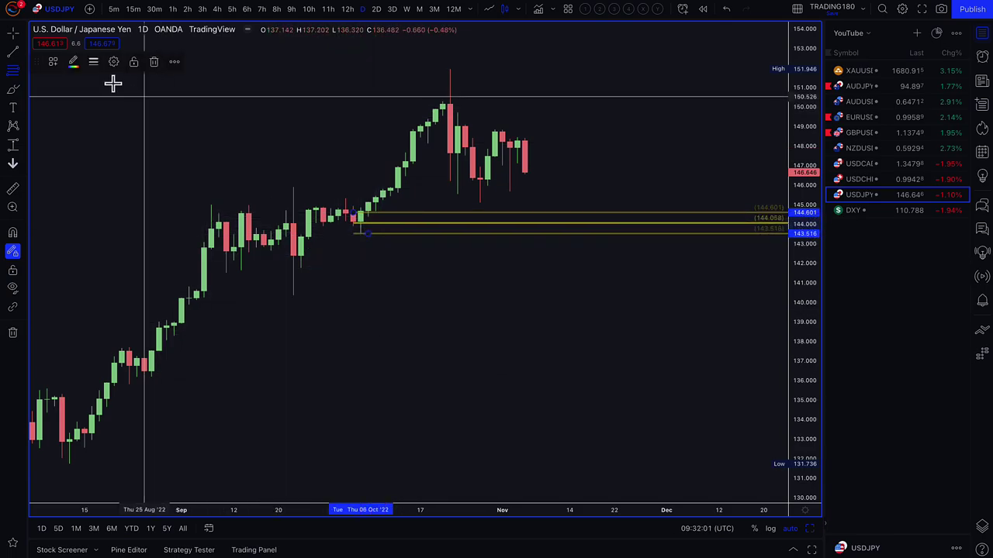
click(53, 62)
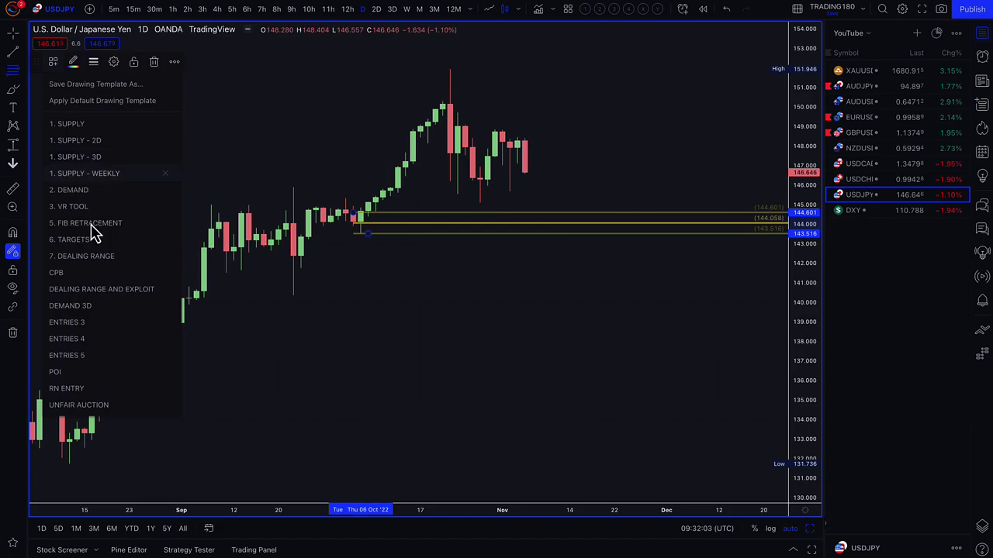
click(93, 192)
- Turn on magnet snapping and mark a second demand zone from 144.048 to 140.350 on the 22 September candle
click(12, 232)
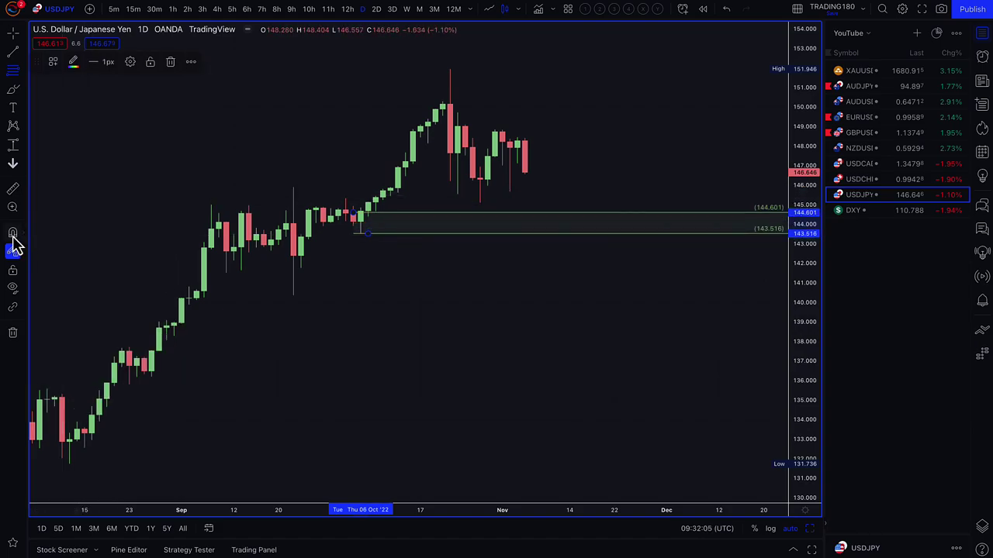
click(294, 223)
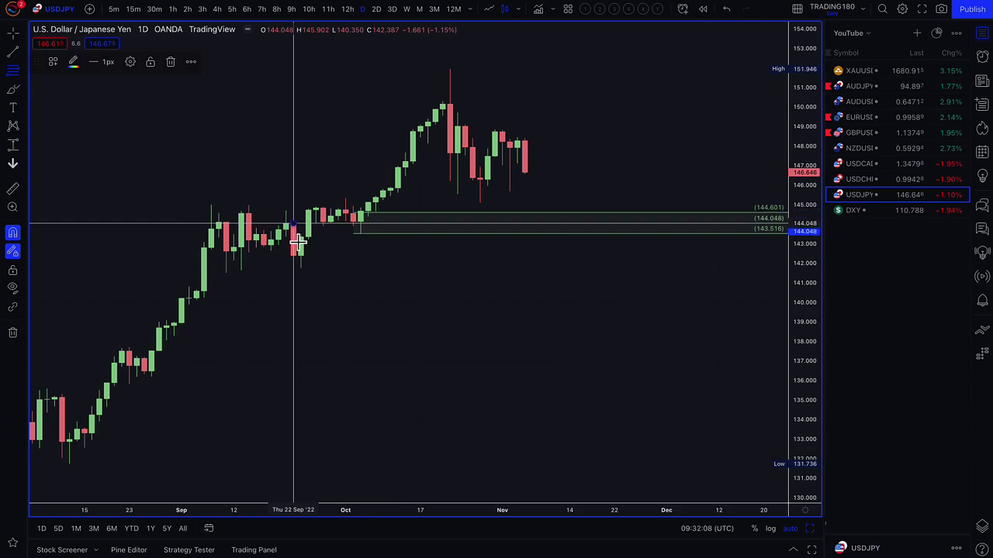
click(293, 293)
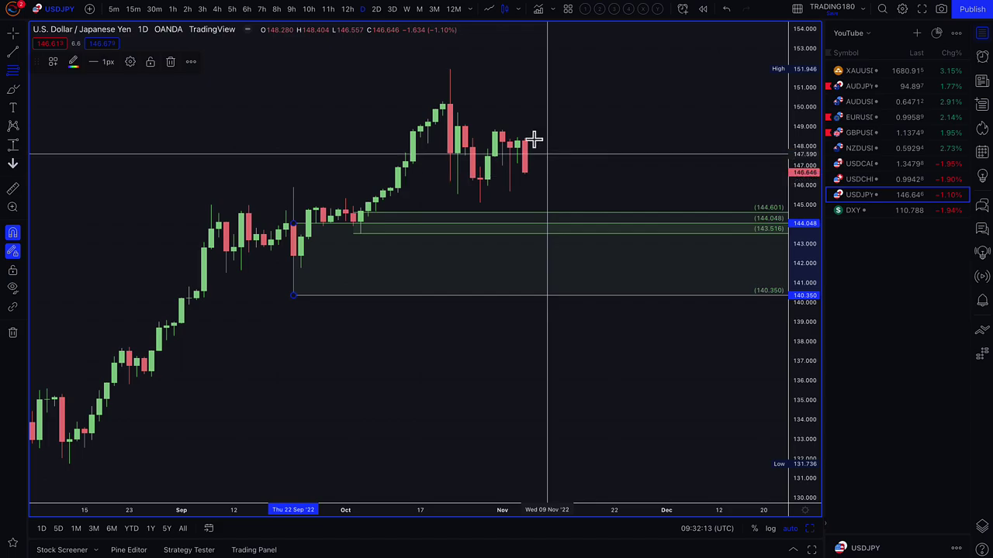
- Mark the zone at the October high from 149.896 to 151.946 with a Fib Retracement and apply the "1. SUPPLY" template
click(15, 76)
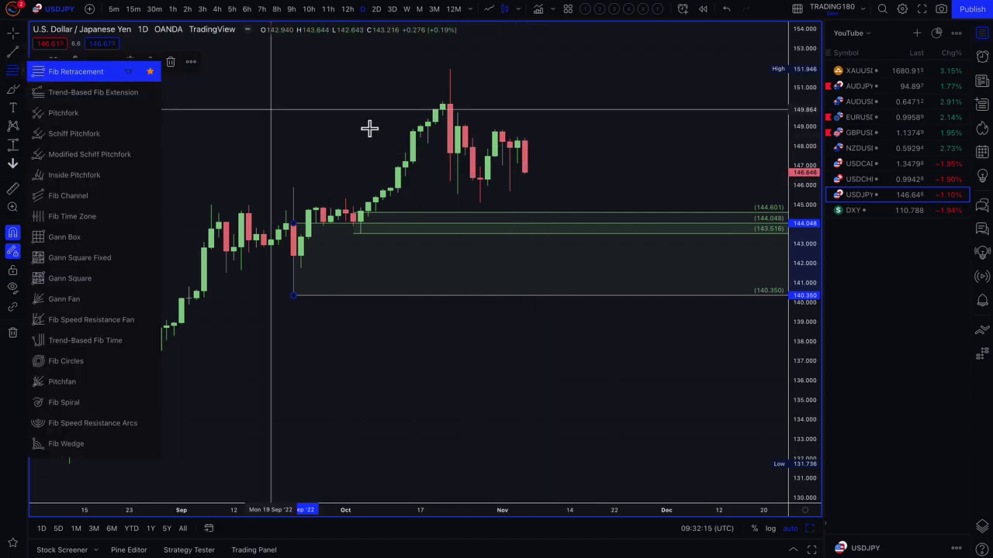
click(446, 105)
click(449, 71)
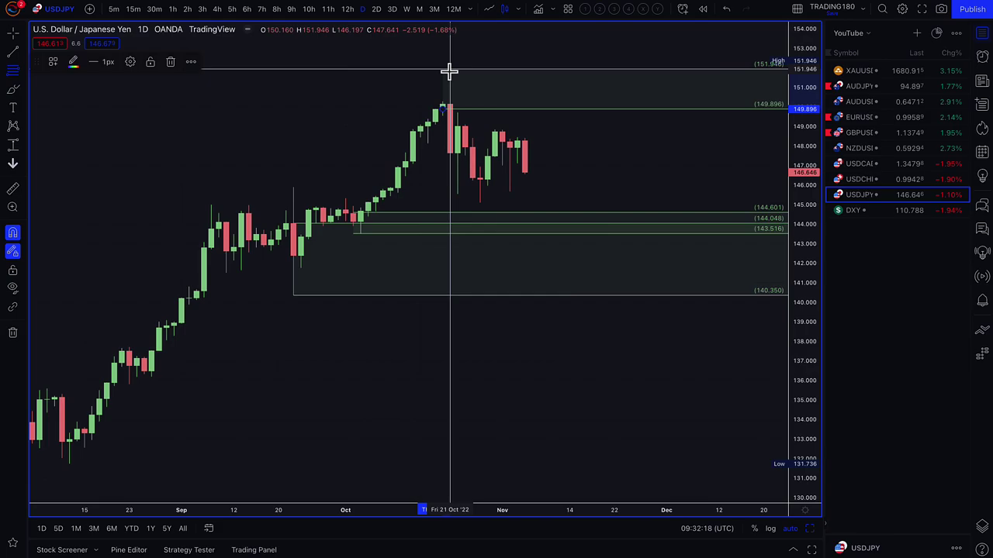
click(52, 64)
click(84, 126)
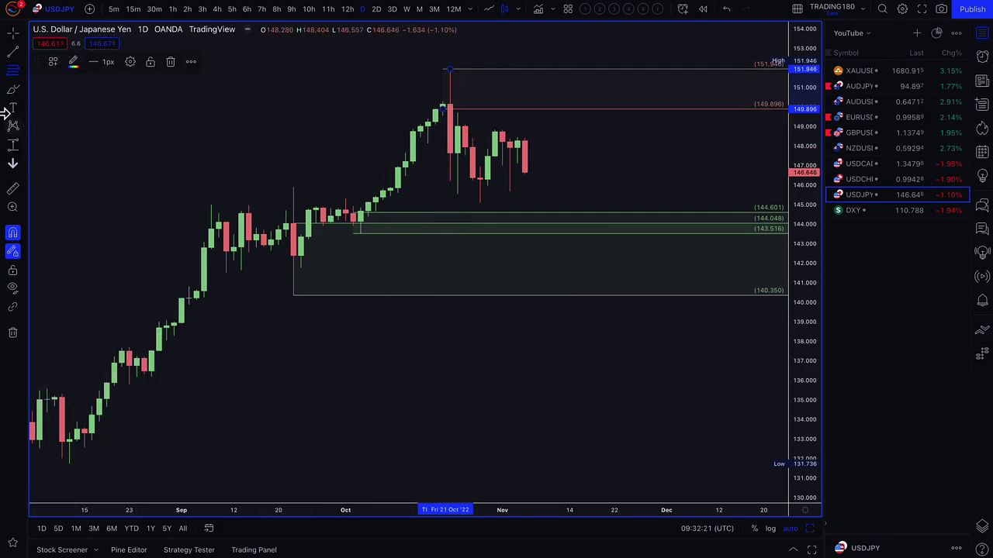
click(381, 138)
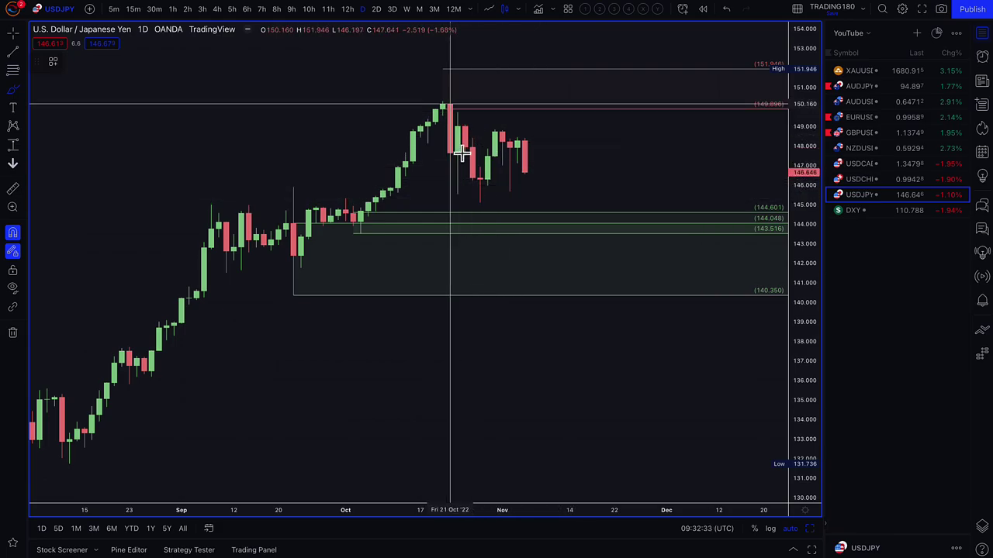
- With the Brush, draw a path from the latest candle into the 144.601–143.516 zone and up, then a circle and rising arrow just above 140.350
click(19, 95)
mouse_move(526, 173)
mouse_down()
mouse_move(554, 218)
mouse_move(638, 159)
mouse_move(651, 165)
mouse_up()
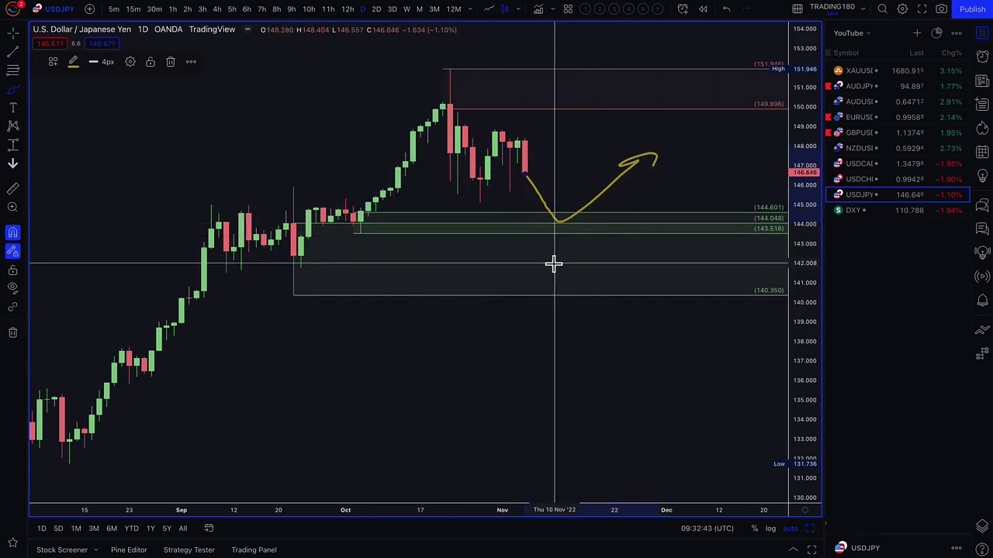
mouse_move(563, 275)
mouse_down()
mouse_move(532, 284)
mouse_move(625, 257)
mouse_move(631, 266)
mouse_up()
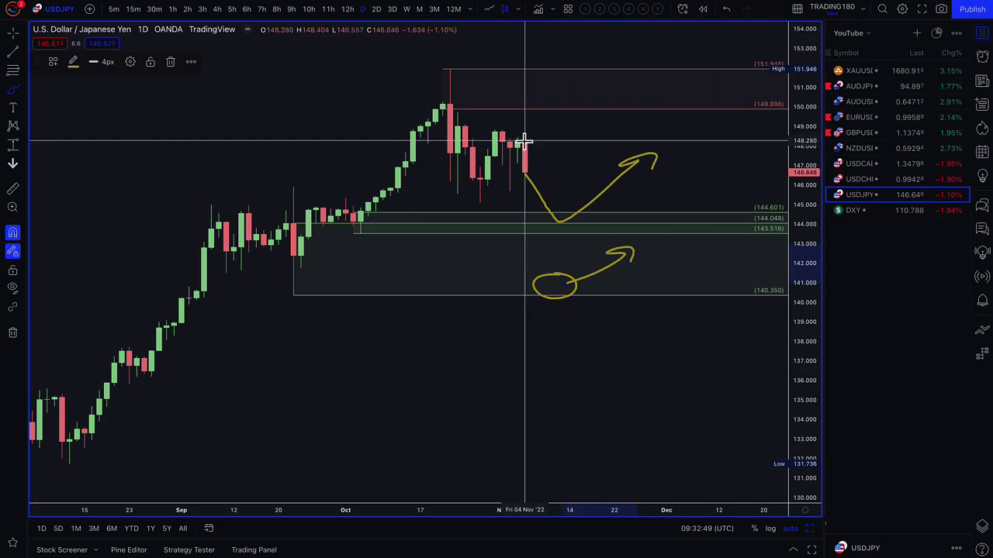
- Brush falling reversal paths inside and above the 151.946–149.896 supply zone, underline the October high, and circle the reversal area
mouse_move(526, 142)
mouse_down()
mouse_move(561, 91)
mouse_move(598, 129)
mouse_move(572, 117)
mouse_move(605, 116)
mouse_move(581, 98)
mouse_move(581, 85)
mouse_move(552, 93)
mouse_move(568, 74)
mouse_move(572, 84)
mouse_up()
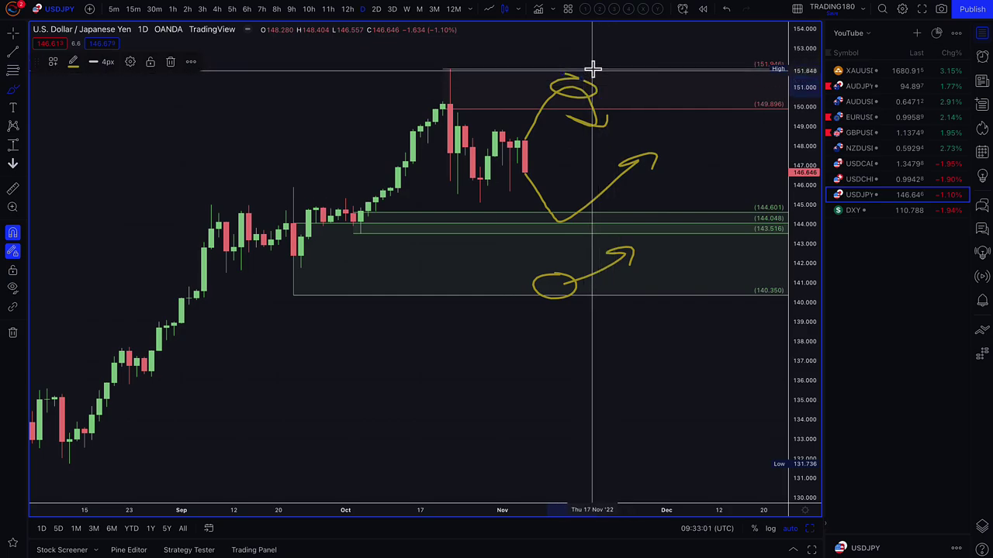
drag(587, 82, 607, 49)
mouse_move(665, 93)
mouse_down()
mouse_move(657, 99)
mouse_move(682, 99)
mouse_up()
drag(385, 74, 493, 71)
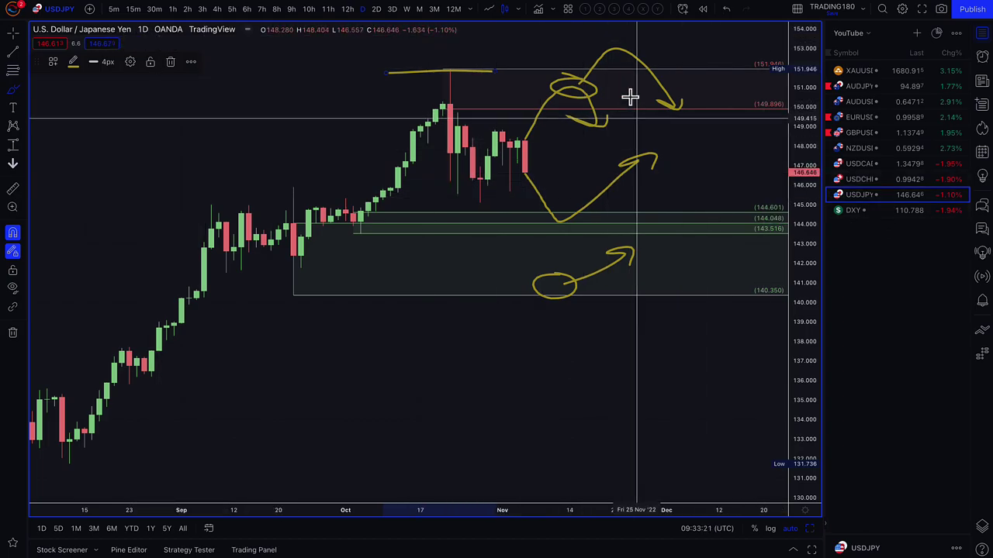
mouse_move(638, 49)
mouse_down()
mouse_move(631, 42)
mouse_move(550, 65)
mouse_move(630, 96)
mouse_move(636, 49)
mouse_up()
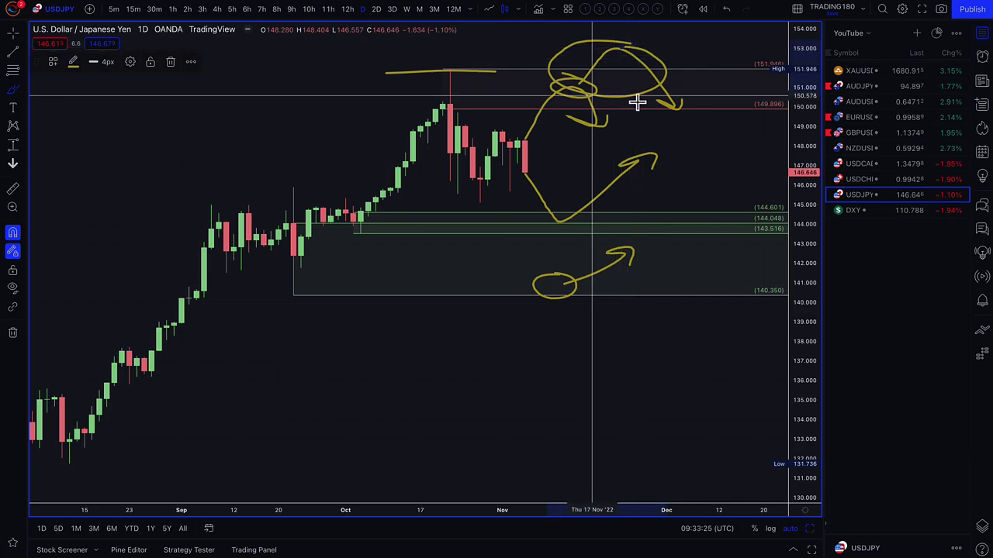
- Open the USDCHF daily chart and remove the old Brush circle and falling arrow around the 1.01482 high
click(865, 181)
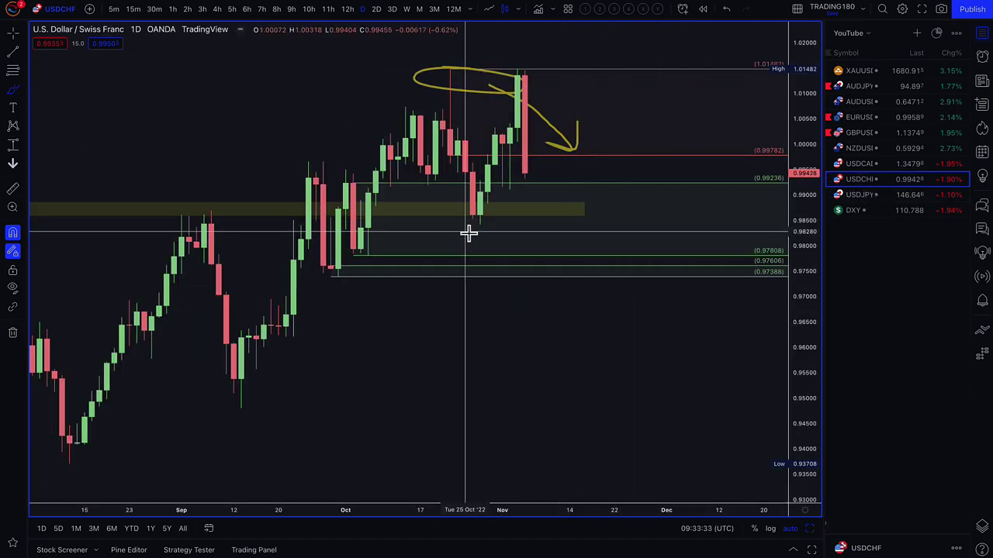
scroll(467, 234, up, 3)
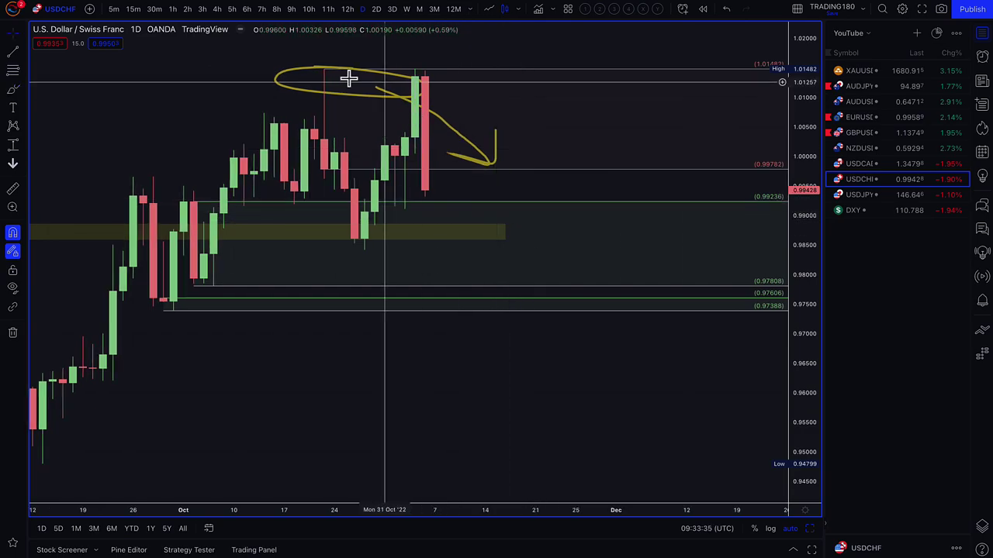
scroll(511, 174, down, 4)
scroll(515, 175, up, 3)
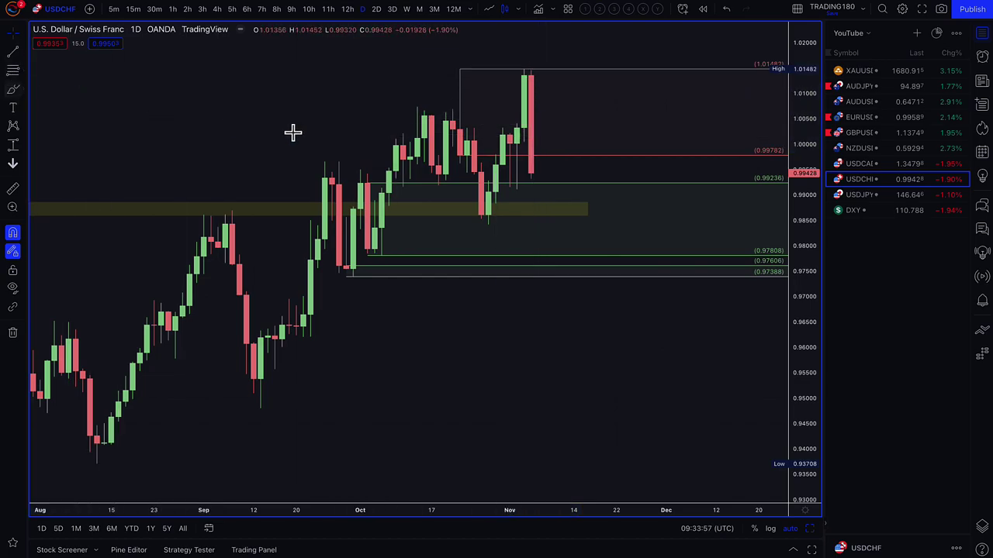
- Brush a USDCHF path from the latest candle down to 0.97808 and back up, plus a circle and rising arrow at 0.97388
click(532, 175)
mouse_move(532, 175)
mouse_down()
mouse_move(541, 206)
mouse_move(553, 208)
mouse_up()
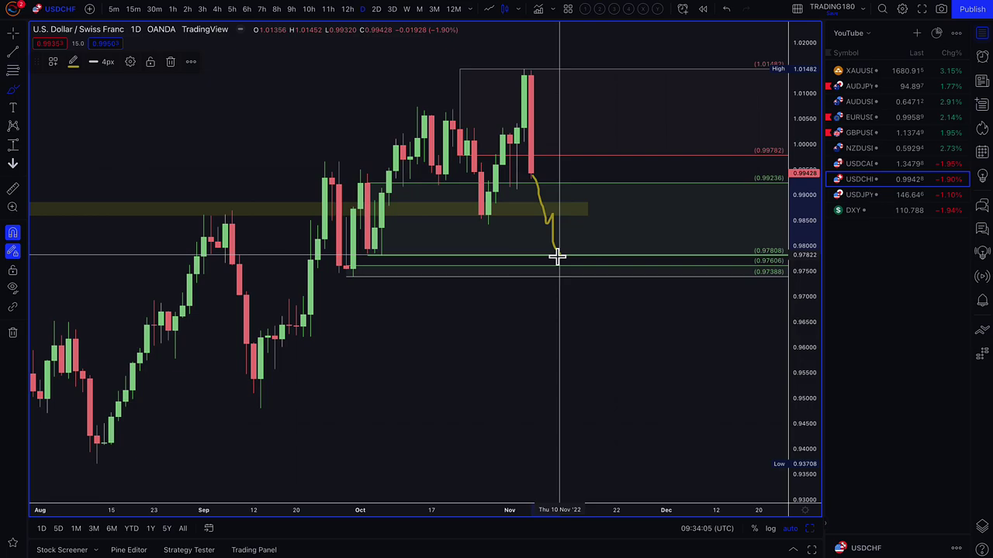
mouse_move(557, 256)
mouse_down()
mouse_move(607, 204)
mouse_move(608, 191)
mouse_move(607, 210)
mouse_up()
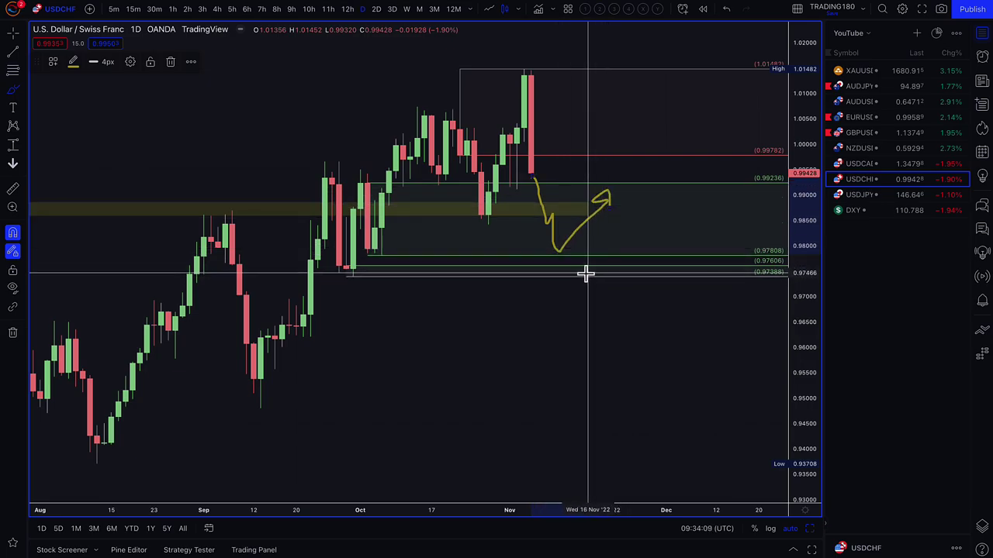
mouse_move(592, 271)
mouse_down()
mouse_move(598, 282)
mouse_move(587, 275)
mouse_move(656, 220)
mouse_move(652, 246)
mouse_up()
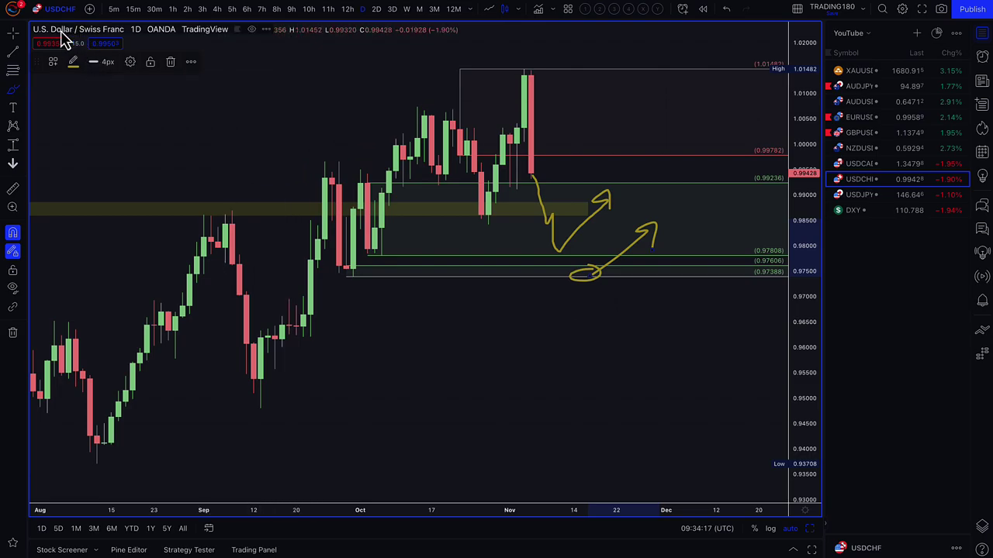
scroll(339, 184, down, 5)
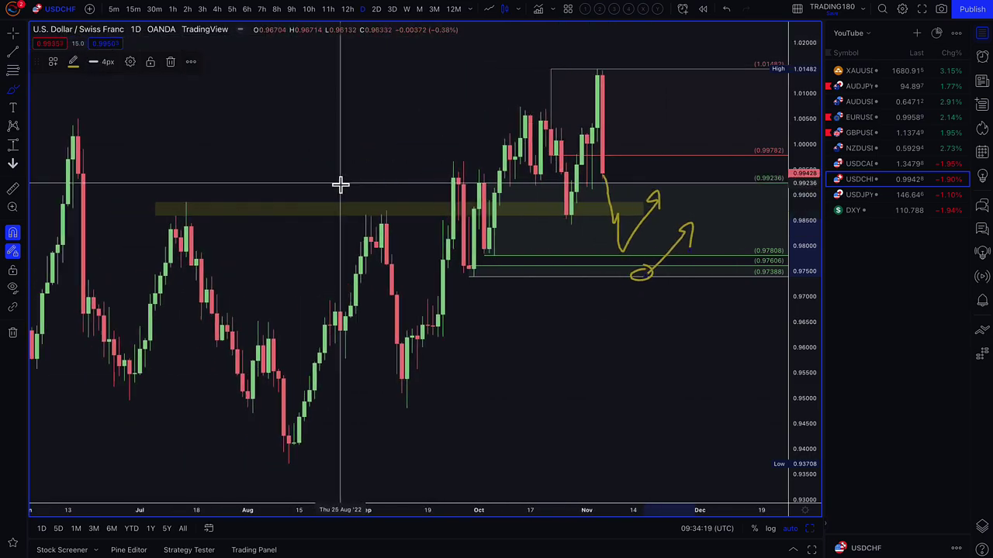
scroll(339, 184, up, 2)
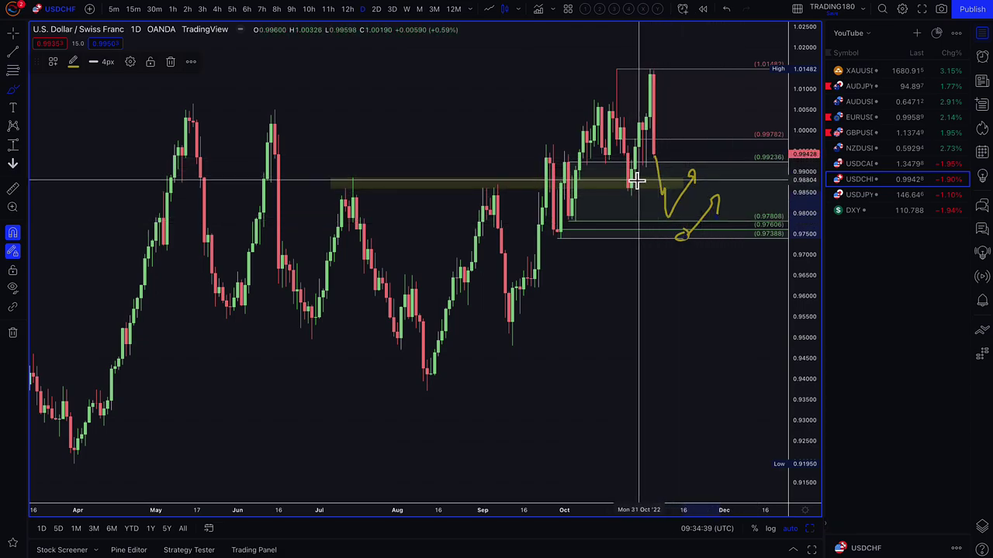
- Brush a circle on the yellow USDCHF zone near 0.988 and a rising arrow from it to above 1.000
mouse_move(627, 172)
mouse_down()
mouse_move(634, 195)
mouse_move(637, 175)
mouse_move(719, 162)
mouse_move(718, 138)
mouse_move(753, 136)
mouse_up()
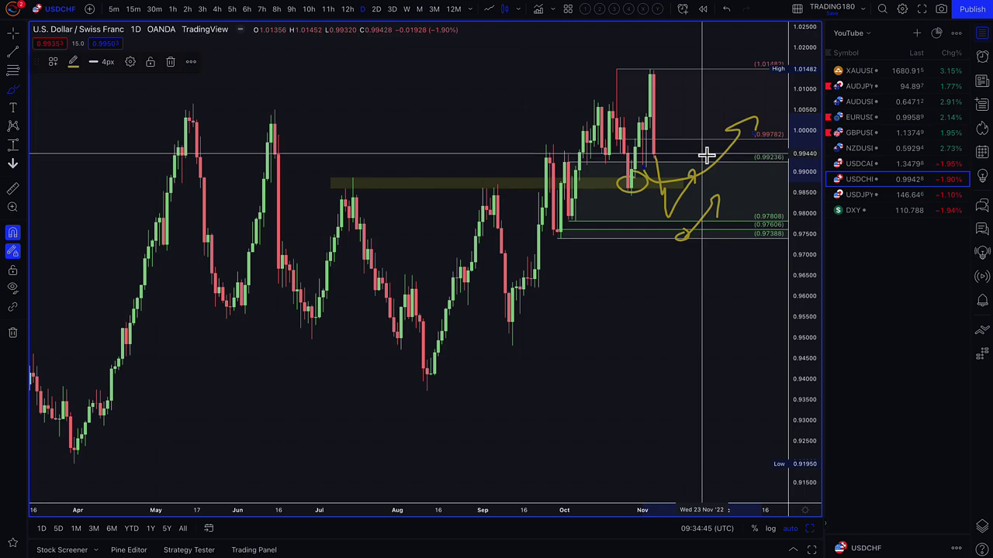
- Open the USDCAD chart and brush the October fall and rebound, plus a curved arrow down to the latest candle's low
click(860, 164)
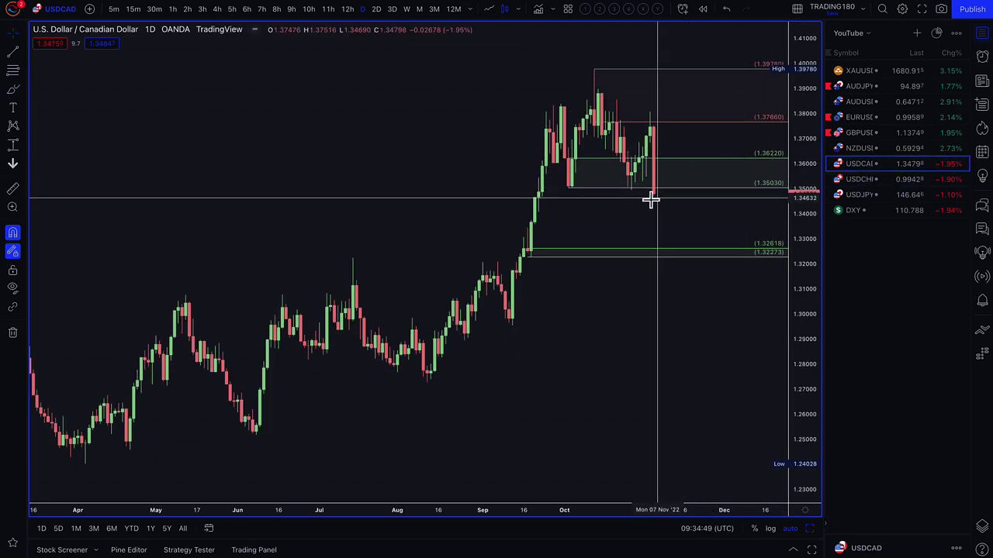
scroll(516, 176, up, 1)
scroll(516, 176, up, 4)
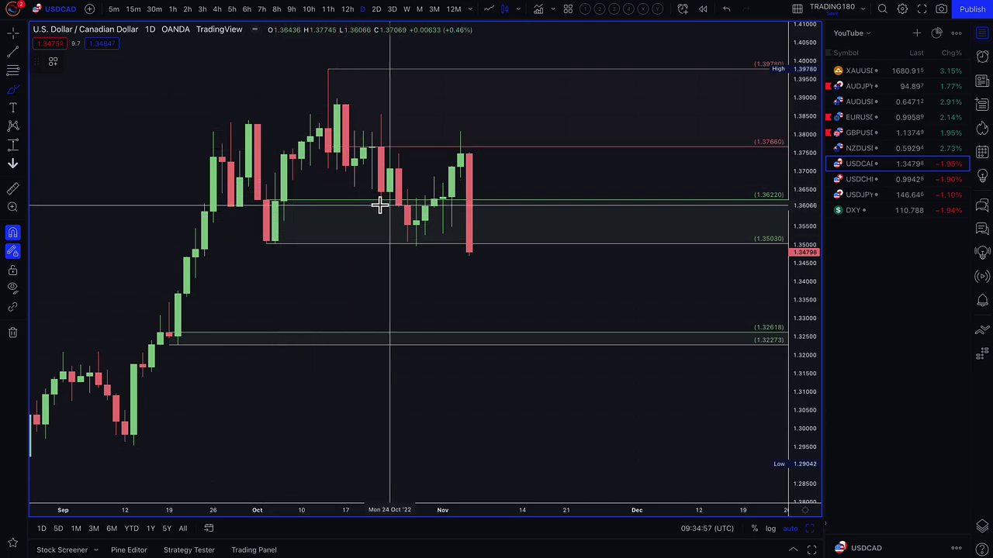
mouse_move(318, 110)
mouse_down()
mouse_move(406, 234)
mouse_move(461, 162)
mouse_up()
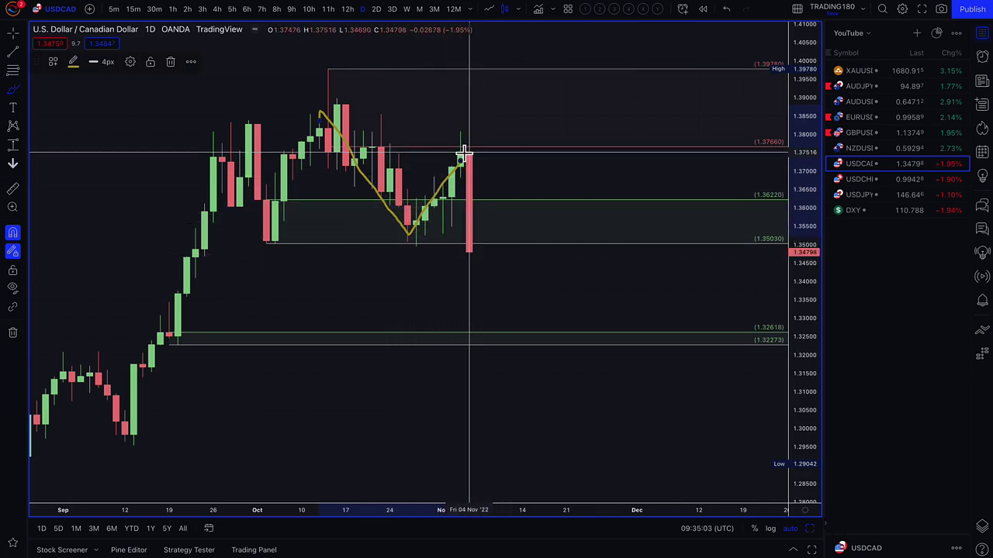
drag(465, 153, 487, 248)
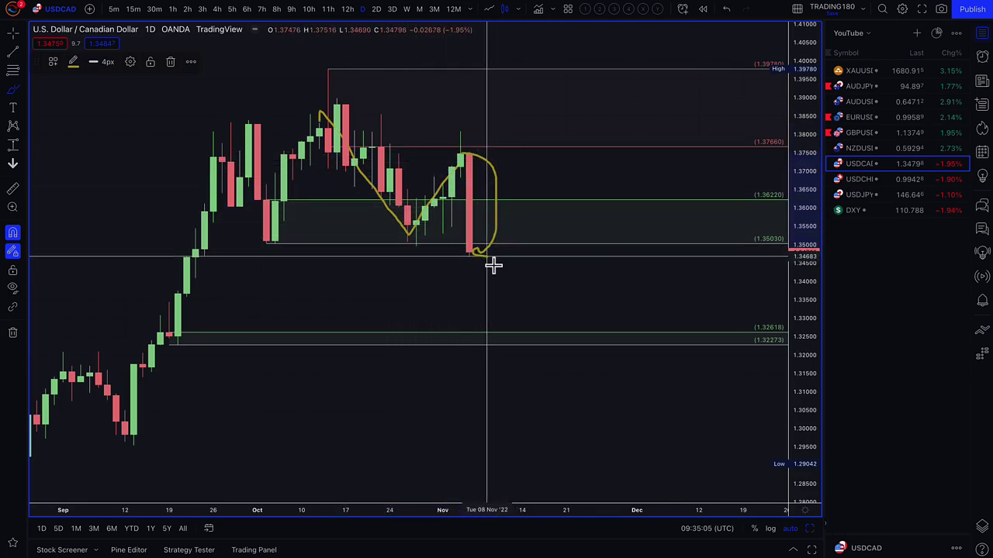
- Brush a USDCAD path from the latest candle down into the 1.32618–1.32273 zone and back up as an arrow
scroll(190, 155, down, 4)
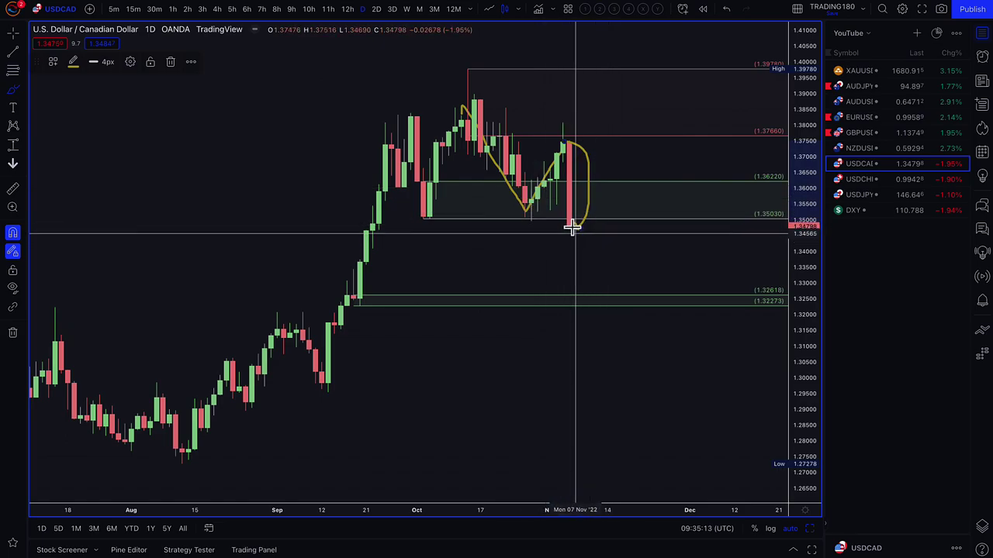
drag(572, 228, 589, 265)
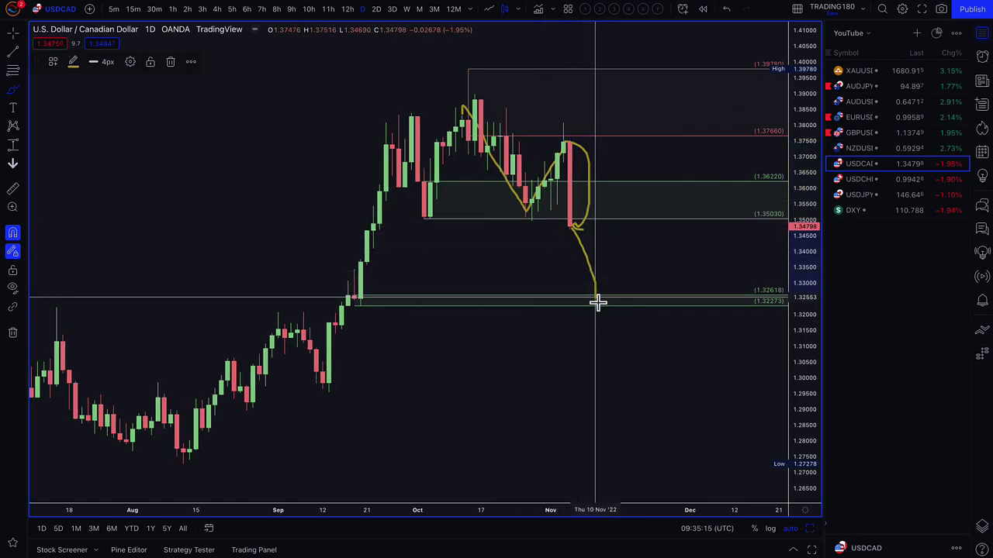
drag(598, 302, 650, 239)
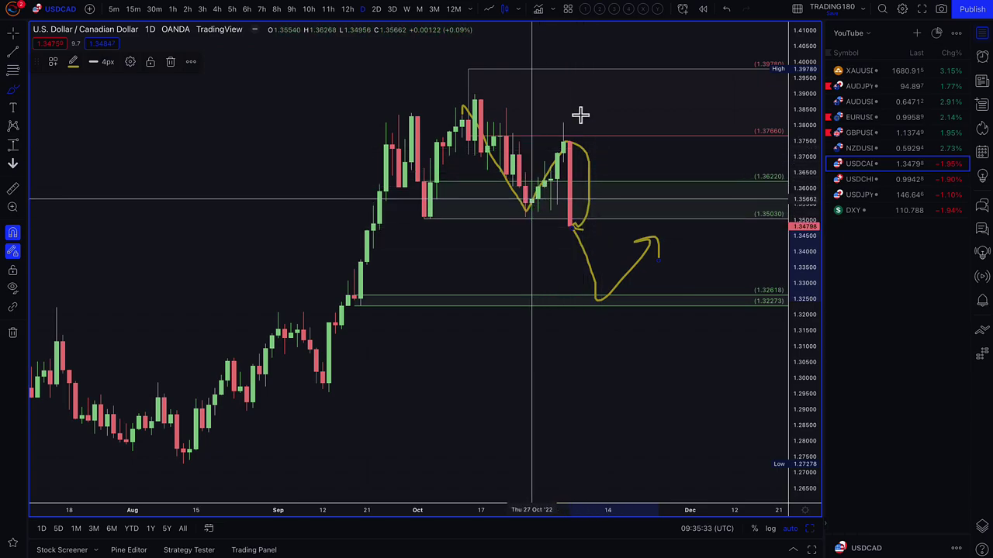
- Circle the early November USDCAD high with a curved falling arrow and mark a supply zone from 1.38084 to 1.37118
mouse_move(572, 115)
mouse_down()
mouse_move(543, 140)
mouse_move(572, 116)
mouse_move(631, 210)
mouse_up()
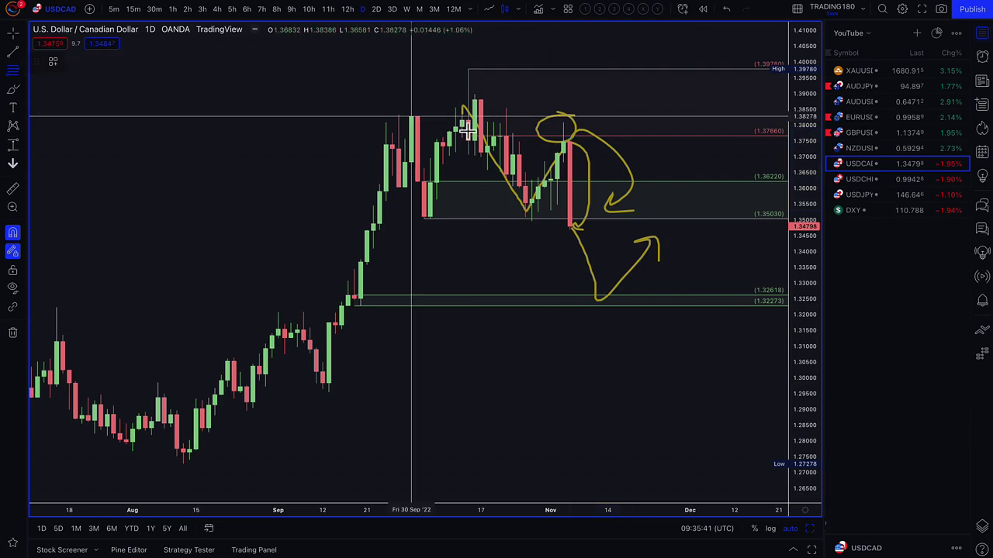
click(562, 126)
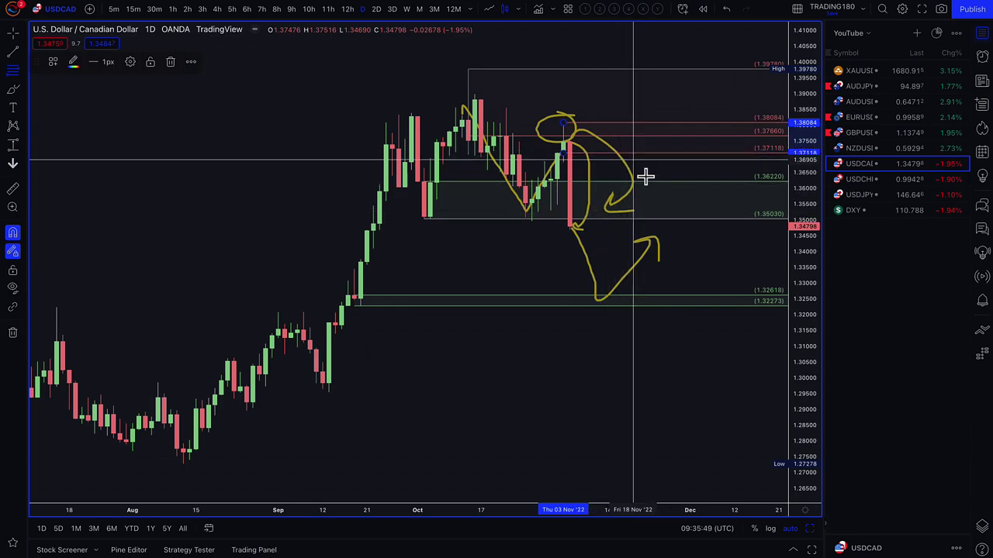
click(634, 146)
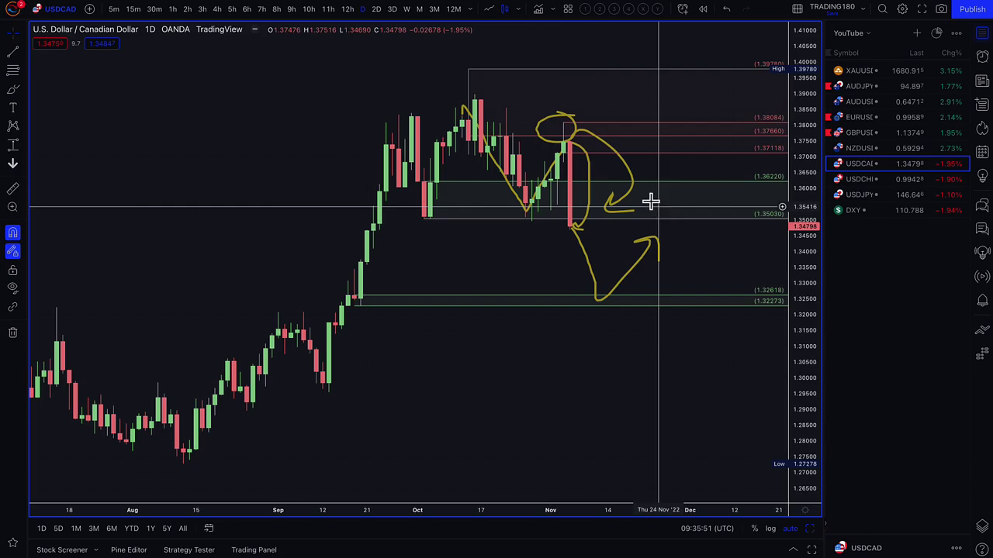
- Open the NZDUSD chart and brush a path from the latest candle down into the 0.57605–0.55118 zone, ending in a rising arrow
click(876, 151)
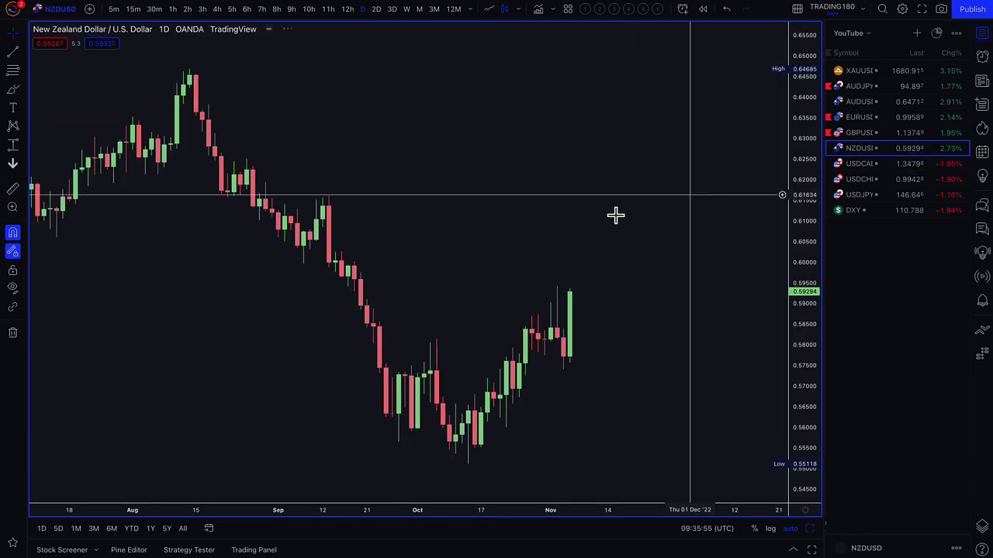
scroll(301, 356, down, 6)
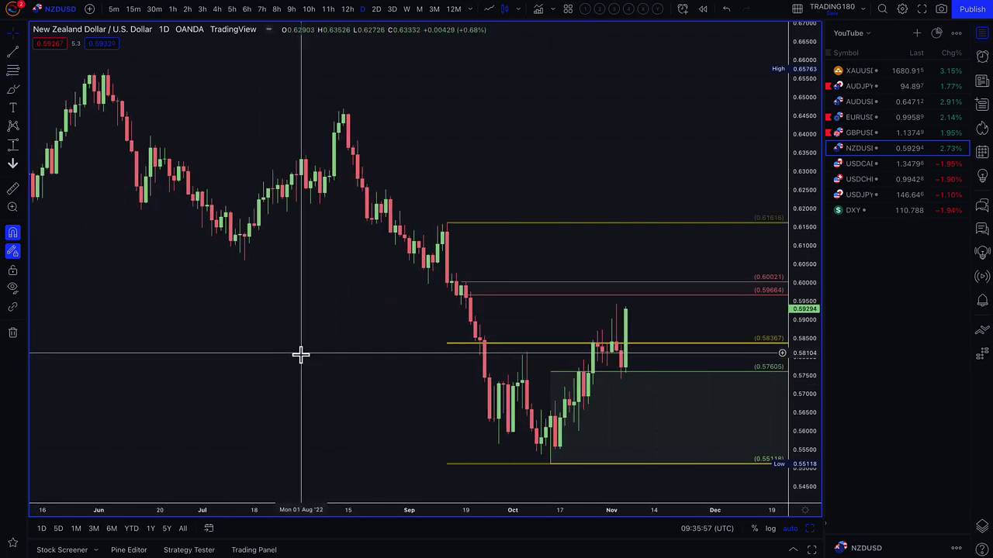
scroll(301, 355, up, 5)
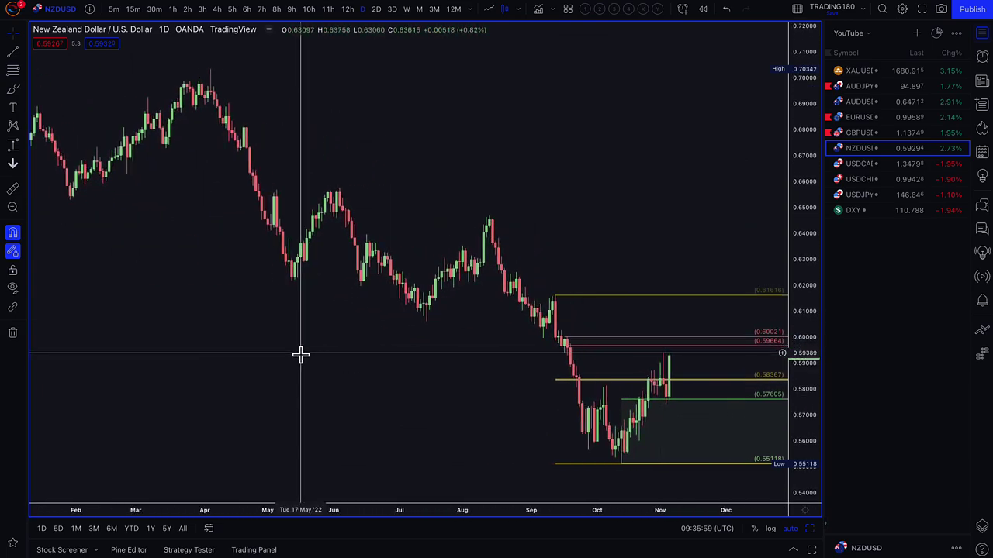
scroll(144, 262, down, 3)
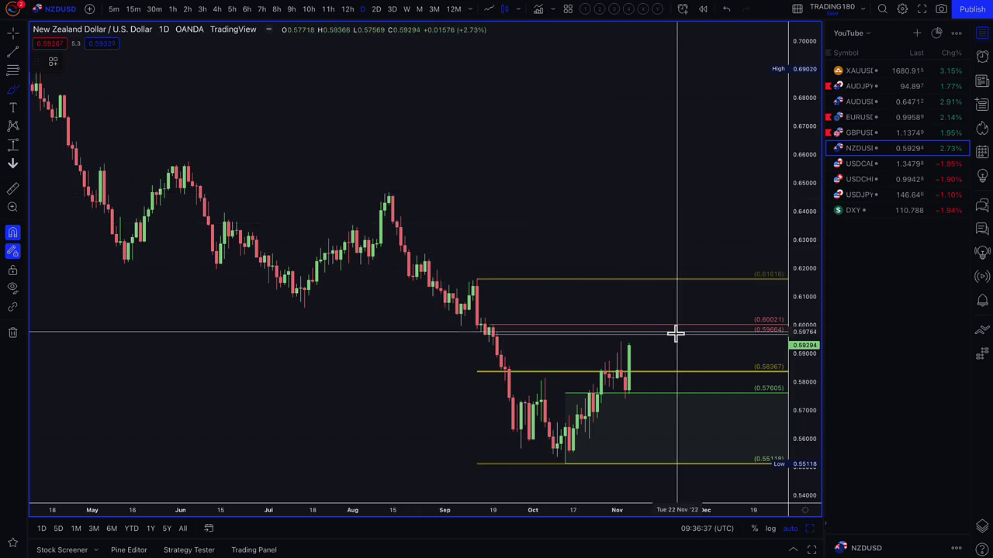
scroll(505, 372, up, 5)
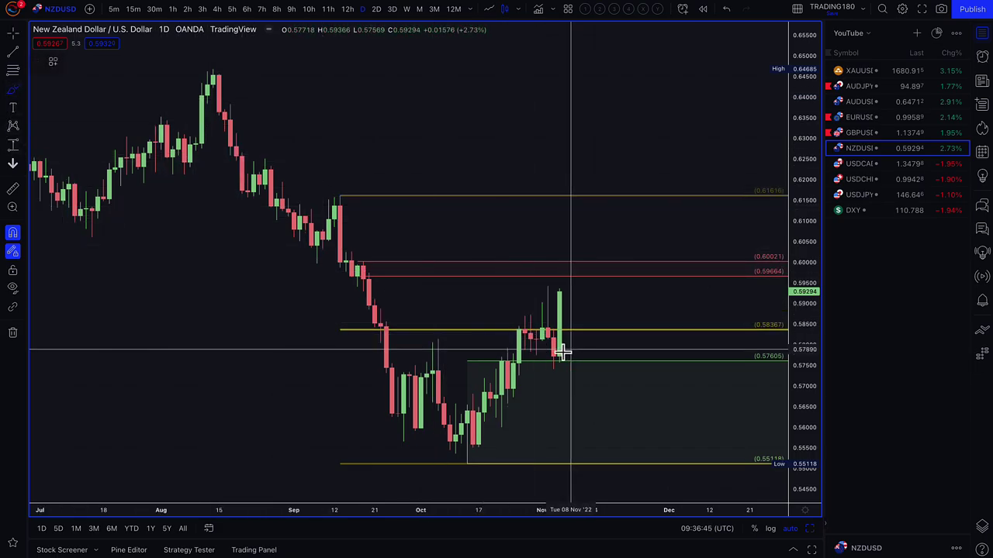
mouse_move(565, 293)
mouse_down()
mouse_move(594, 443)
mouse_move(642, 380)
mouse_up()
drag(645, 419, 644, 416)
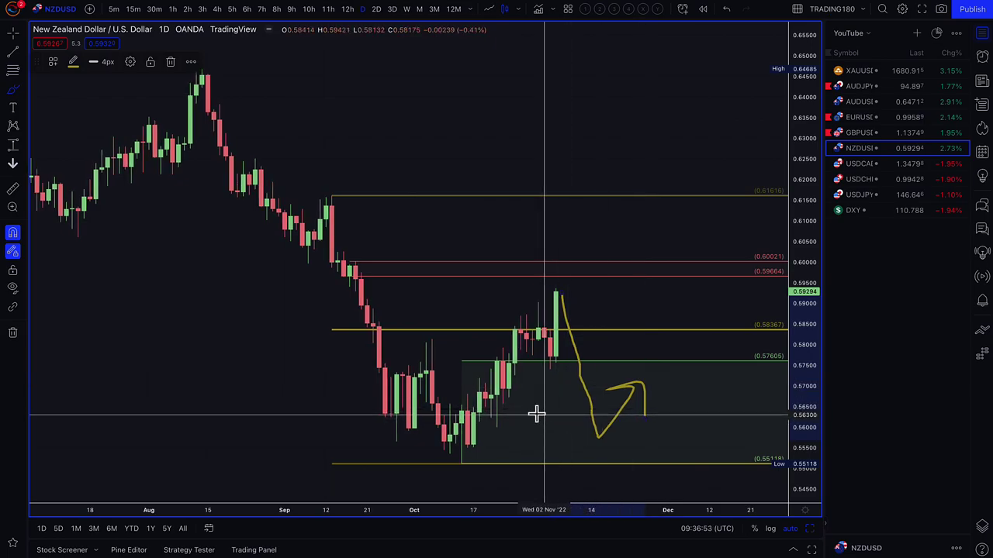
- Draw a rectangle from 0.57802 to 0.57326 between 5 September and 13 December and apply the EQUAL HIGHS/LOWS template
click(23, 93)
click(54, 131)
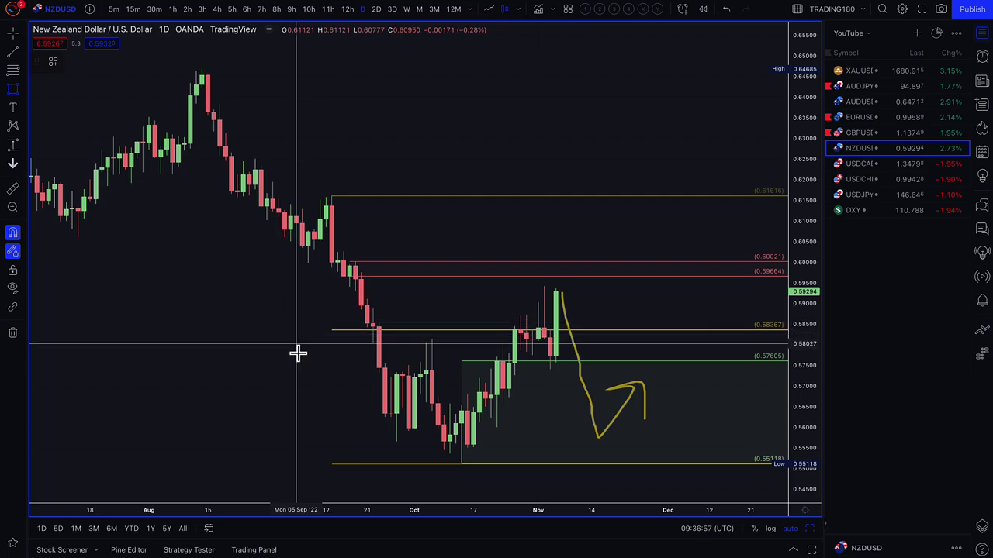
click(297, 354)
click(714, 373)
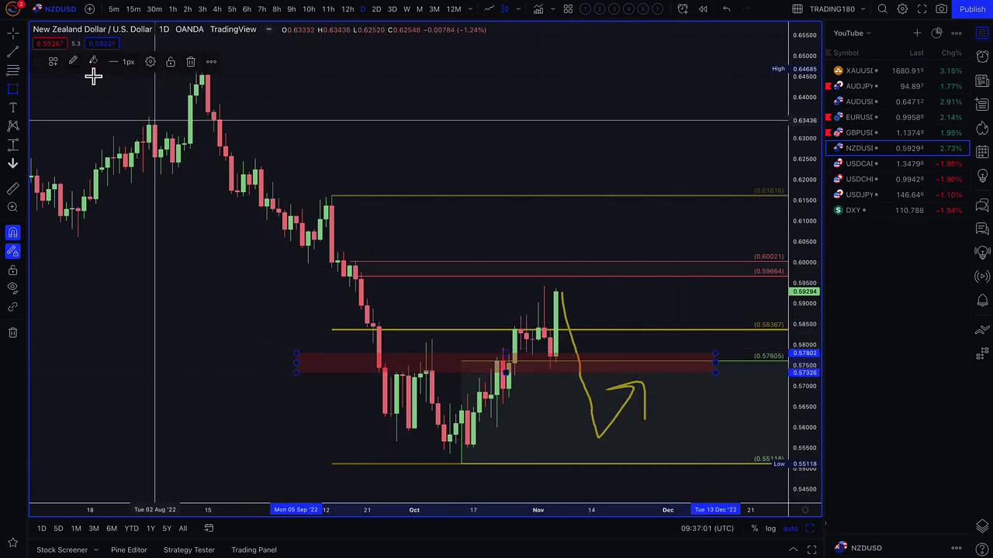
click(54, 62)
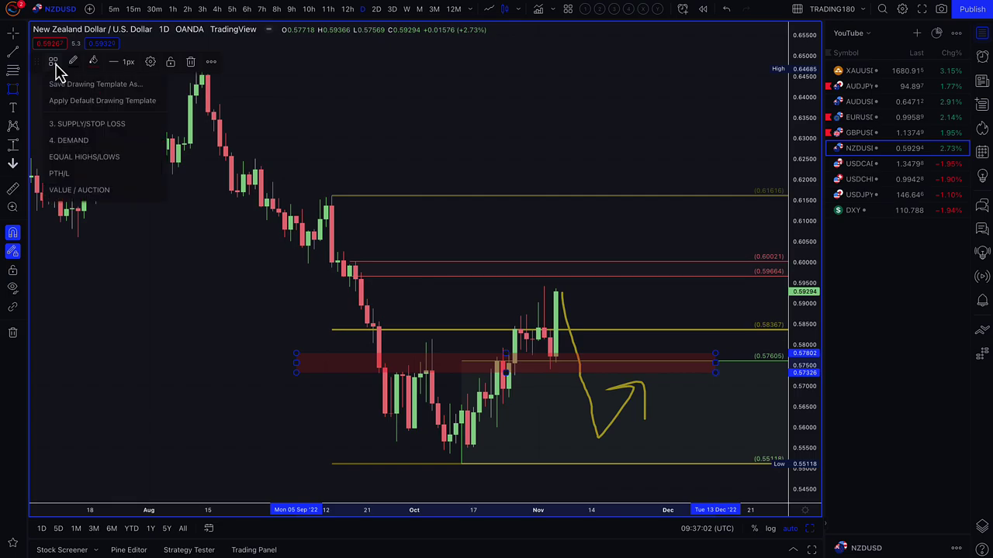
click(99, 158)
- Brush a second NZDUSD path from the latest candle down into the yellow rectangle and up past the 0.58367 line
scroll(231, 199, up, 4)
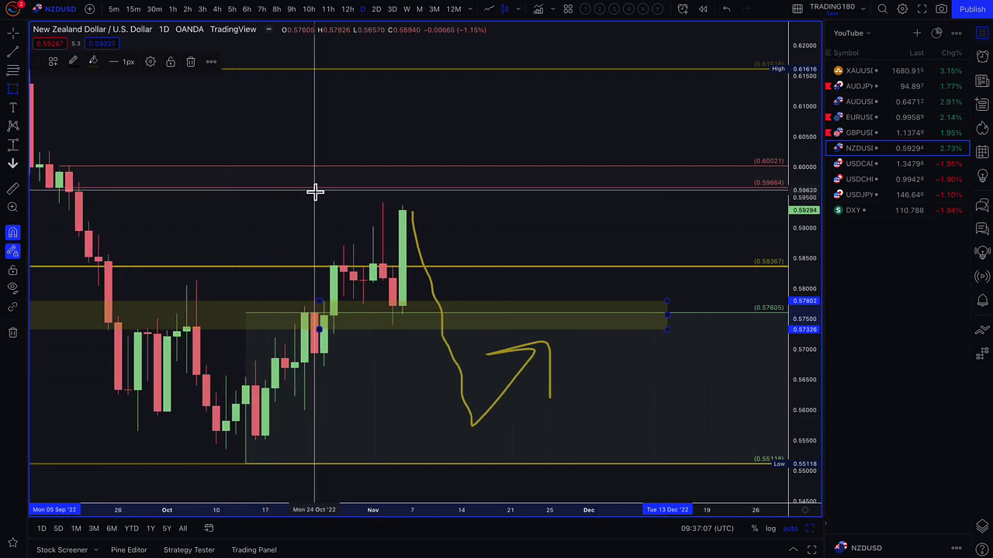
scroll(272, 193, down, 1)
scroll(264, 190, down, 1)
click(24, 90)
click(46, 92)
mouse_move(481, 303)
mouse_down()
mouse_move(492, 328)
mouse_move(558, 259)
mouse_move(548, 271)
mouse_up()
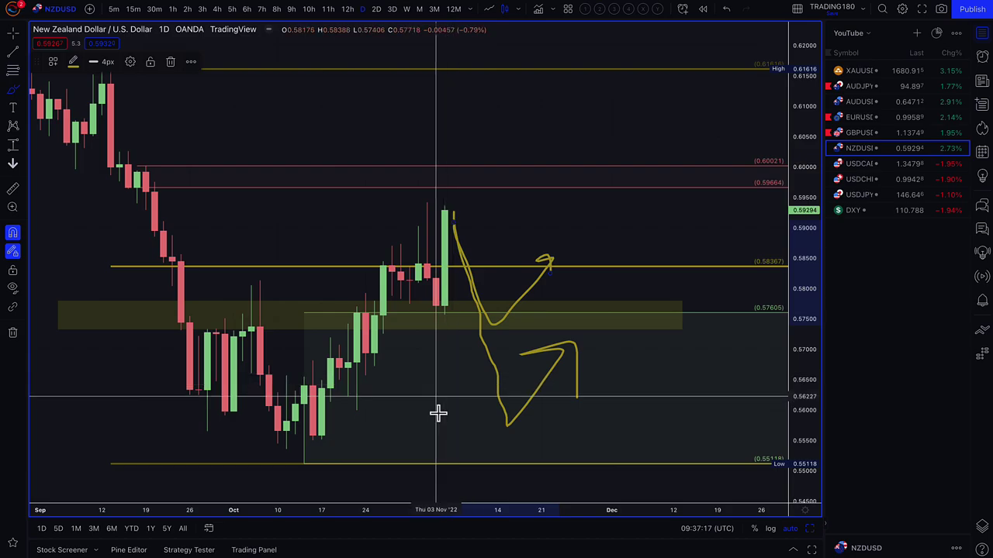
- Circle the lower path's turning point and the October low, and brush a rising line from that low to early November
mouse_move(509, 412)
mouse_down()
mouse_move(504, 450)
mouse_move(532, 406)
mouse_up()
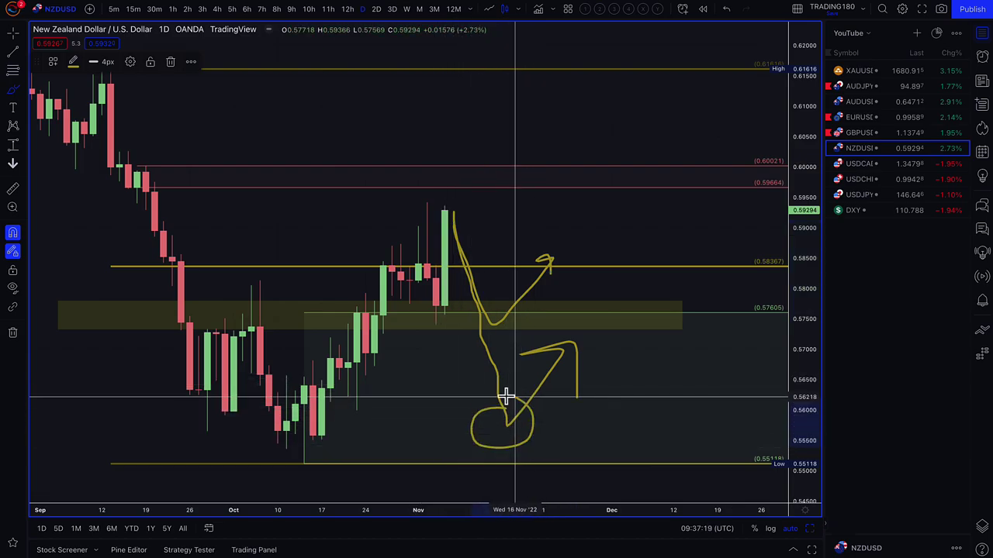
mouse_move(314, 425)
mouse_down()
mouse_move(272, 459)
mouse_move(330, 431)
mouse_up()
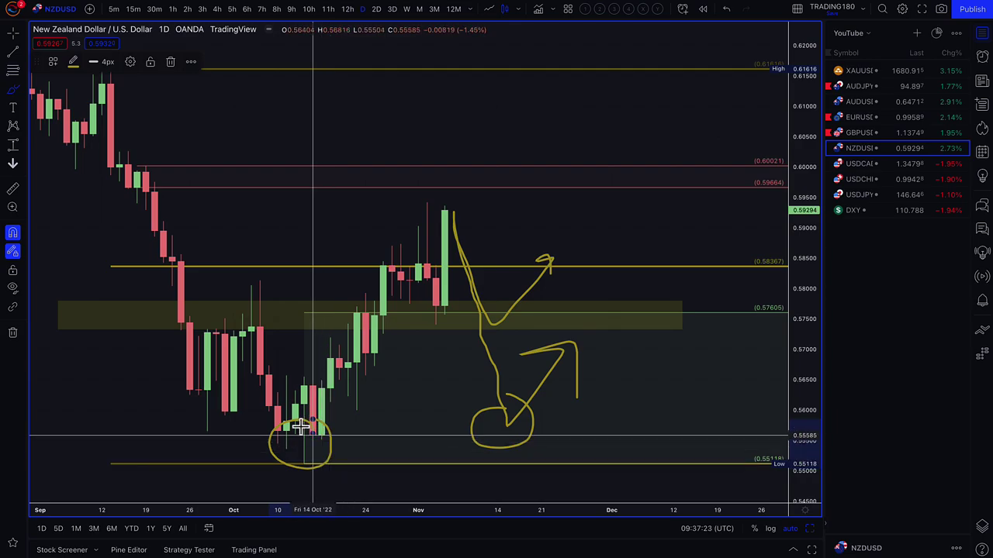
drag(304, 431, 427, 224)
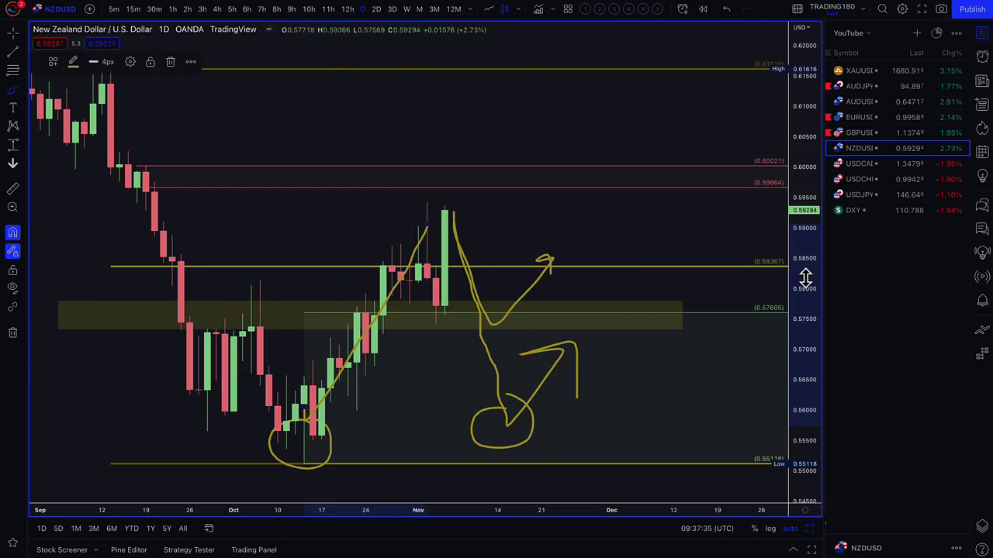
- Open the GBPUSD chart and brush a circle around the lows of the last two candles near 1.116
click(861, 134)
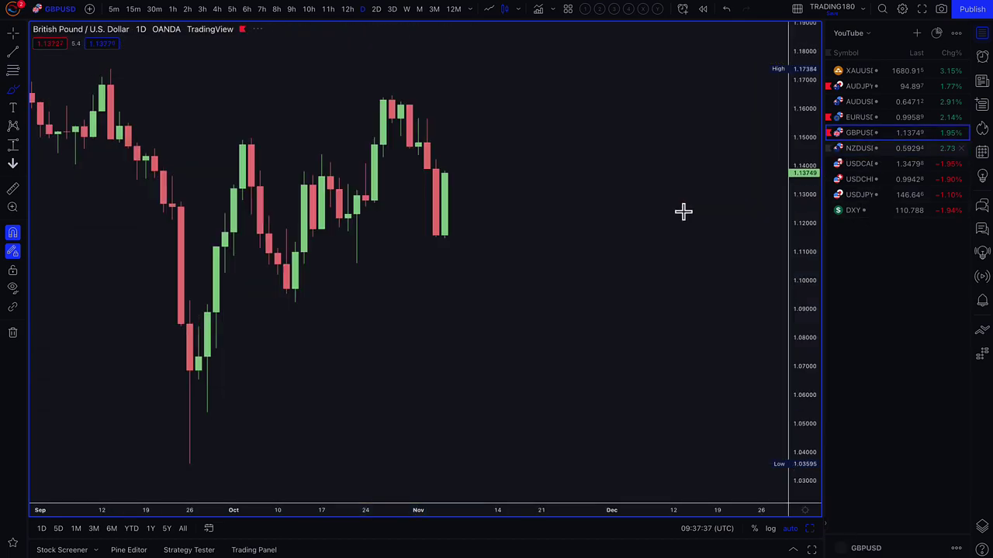
scroll(683, 210, down, 3)
scroll(674, 210, down, 1)
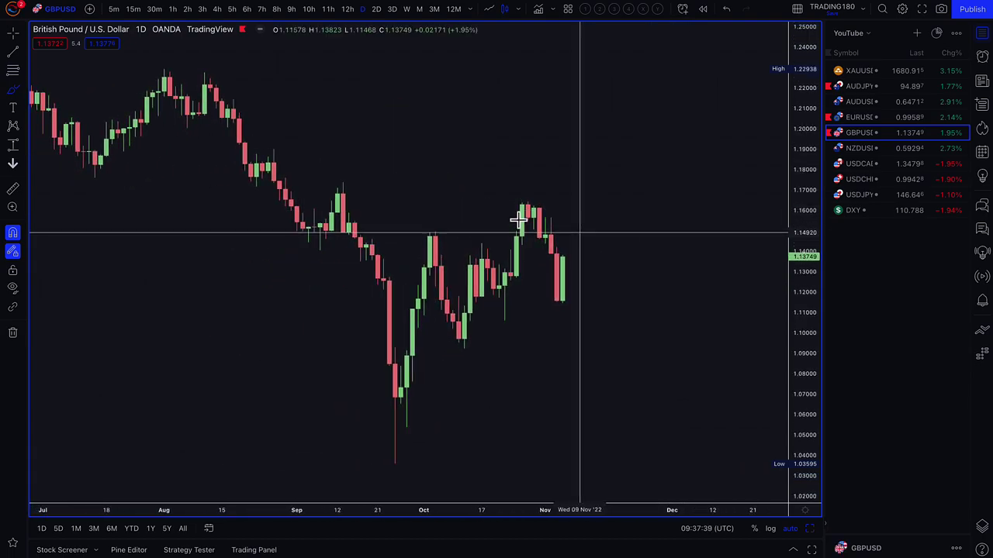
click(17, 99)
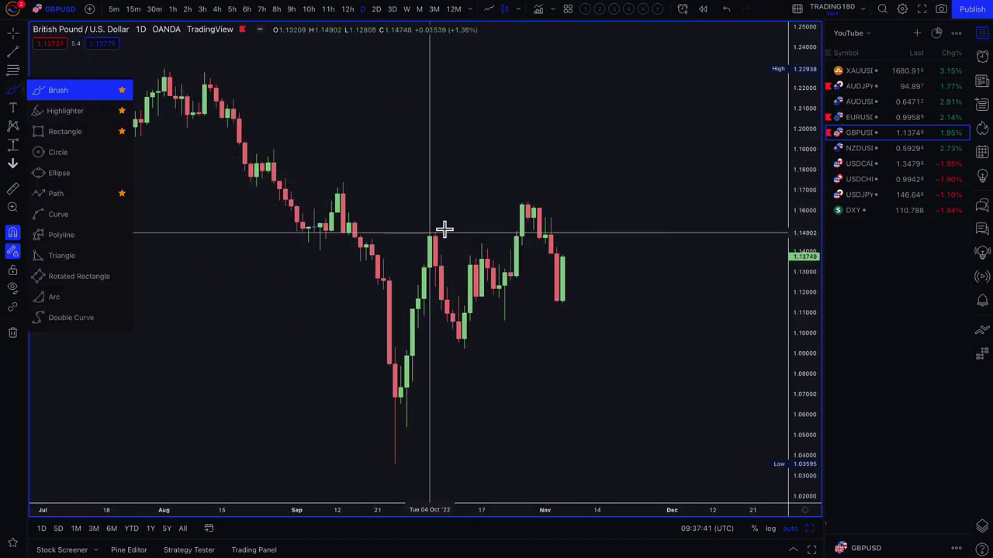
mouse_move(572, 295)
mouse_down()
mouse_move(551, 311)
mouse_move(578, 297)
mouse_up()
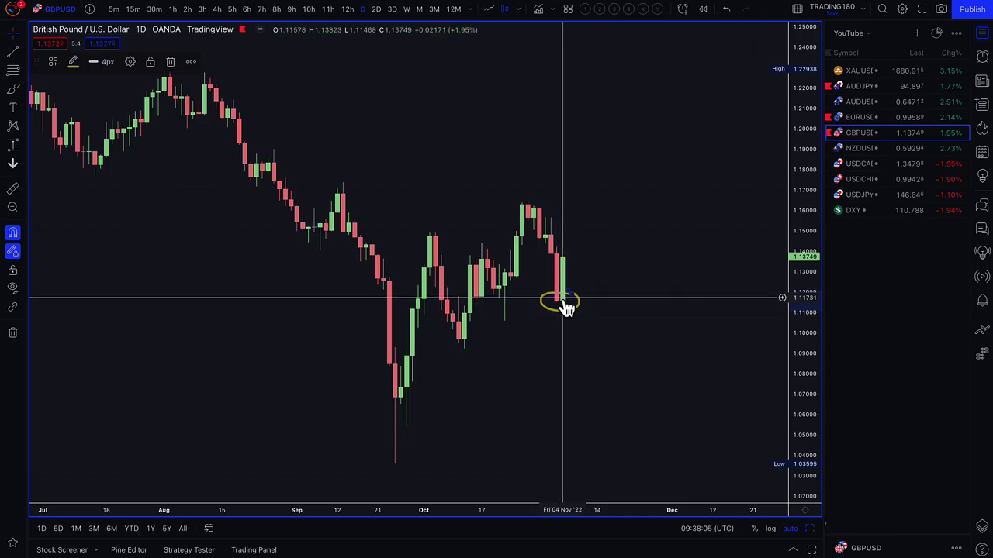
- Brush a curved falling path from the latest GBPUSD candle's close down to about 1.100
scroll(564, 303, up, 4)
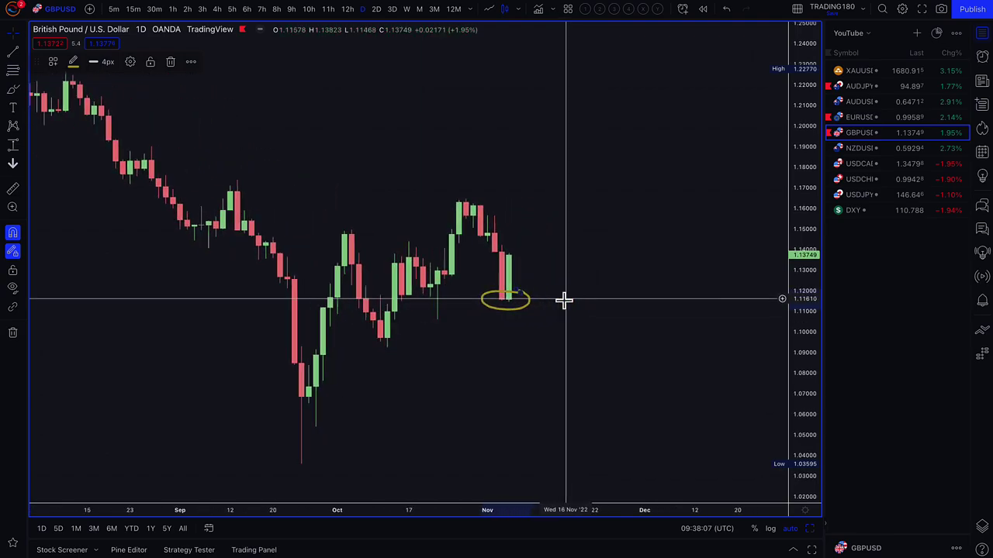
scroll(520, 293, down, 2)
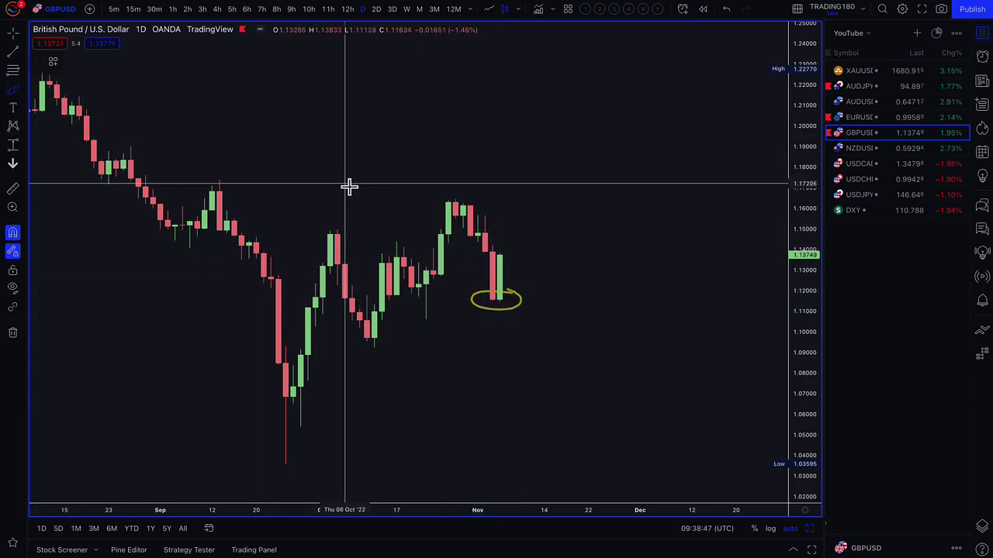
mouse_move(503, 258)
mouse_down()
mouse_move(527, 292)
mouse_move(529, 329)
mouse_up()
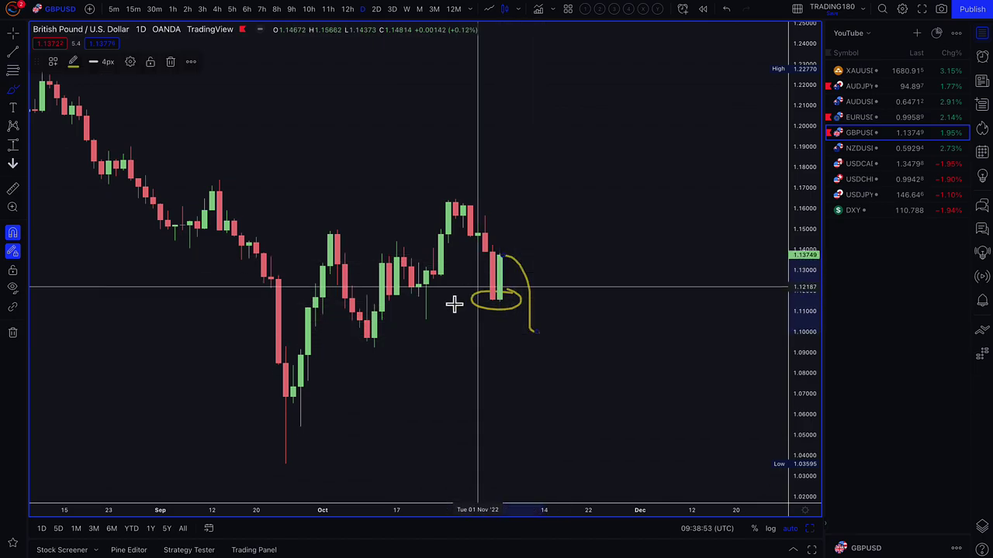
- Mark a GBPUSD price zone from 1.12972 on 24 October down to the 12 October low at 1.09234
click(11, 72)
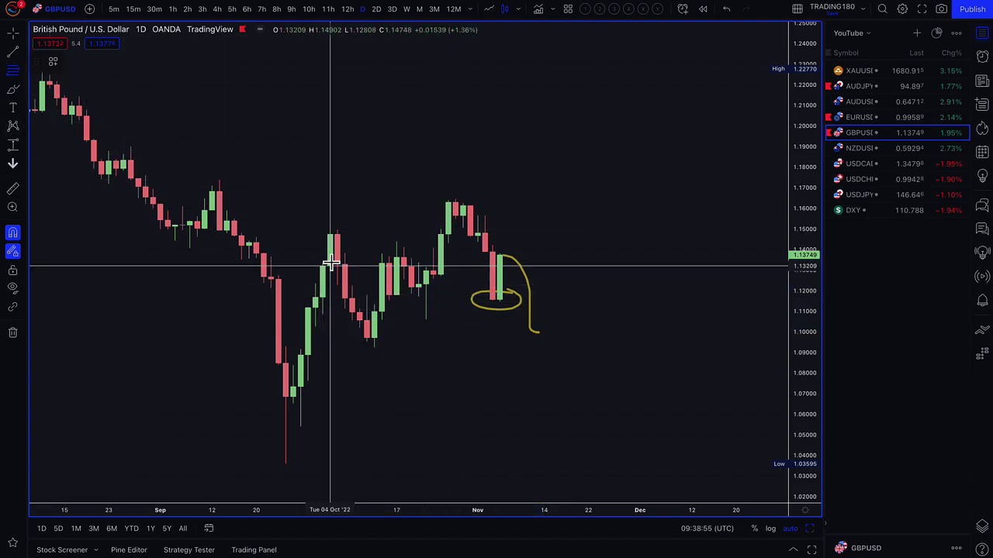
click(429, 287)
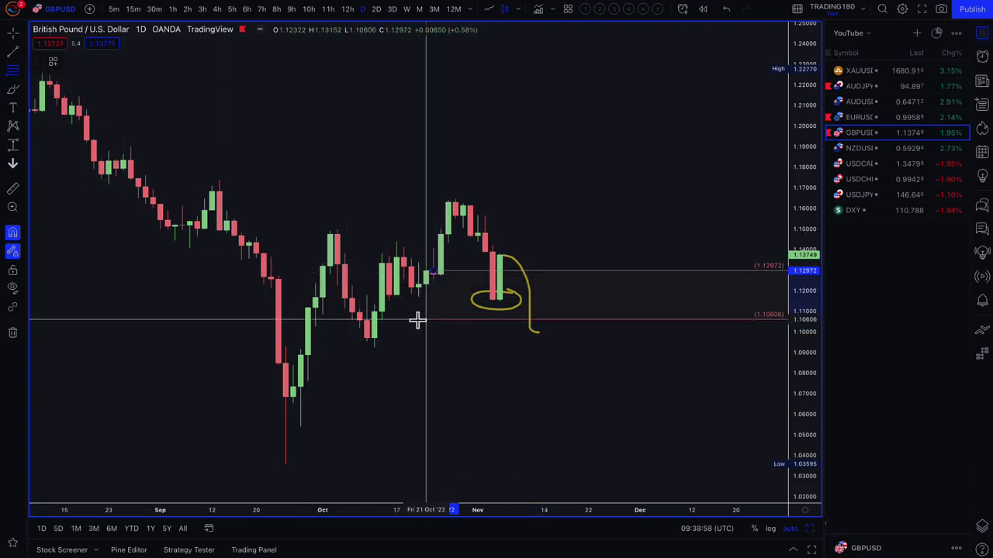
click(374, 347)
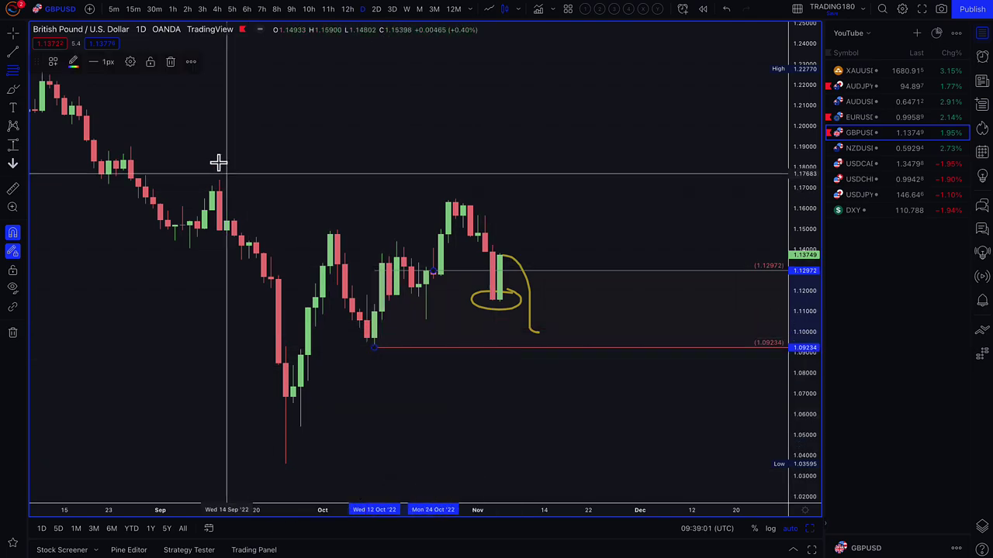
- Apply the 2. DEMAND drawing template to the GBPUSD zone between 1.12972 and 1.09234
click(52, 62)
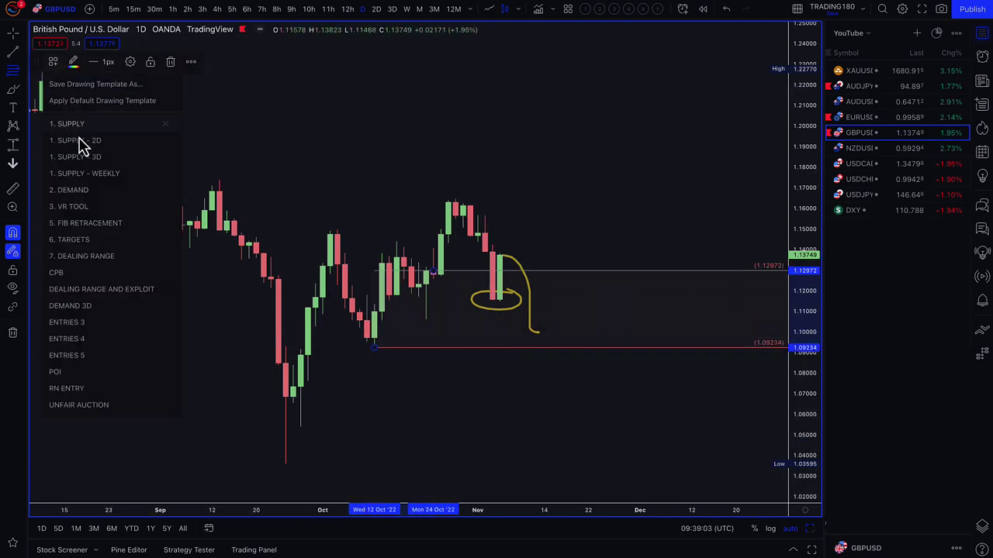
click(76, 191)
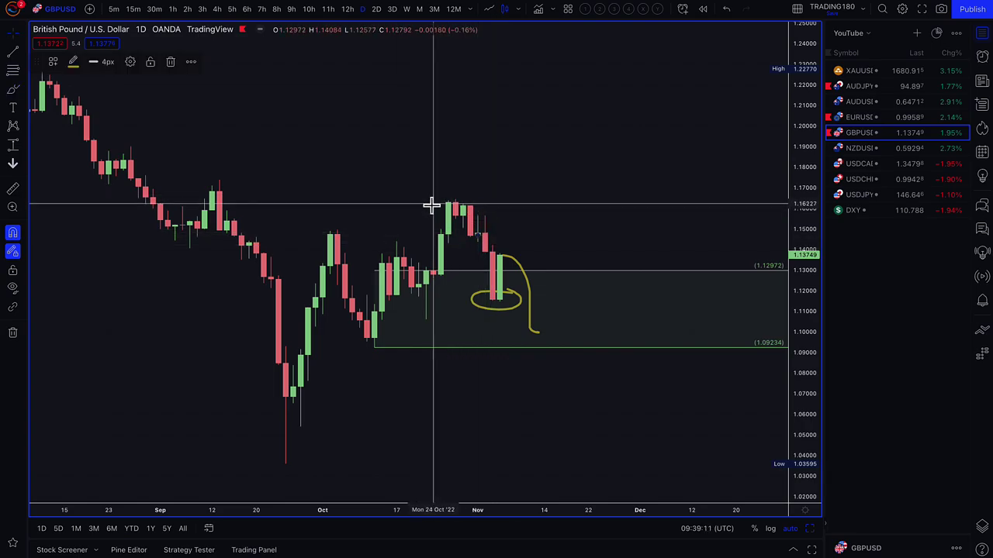
- Mark a GBPUSD zone from 1.14672 on 1 November up to the 27 October high at 1.16457 and style it with a supply template
click(12, 69)
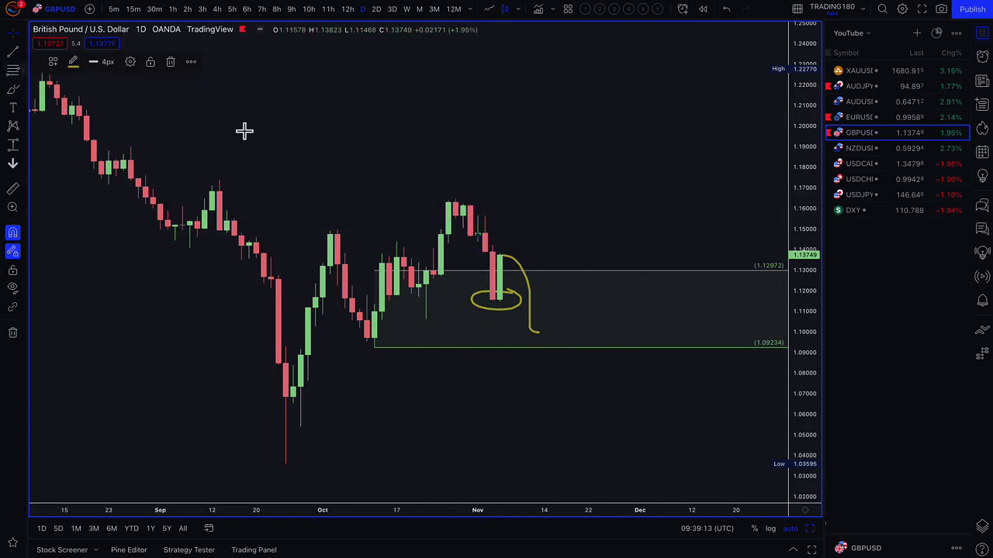
click(479, 233)
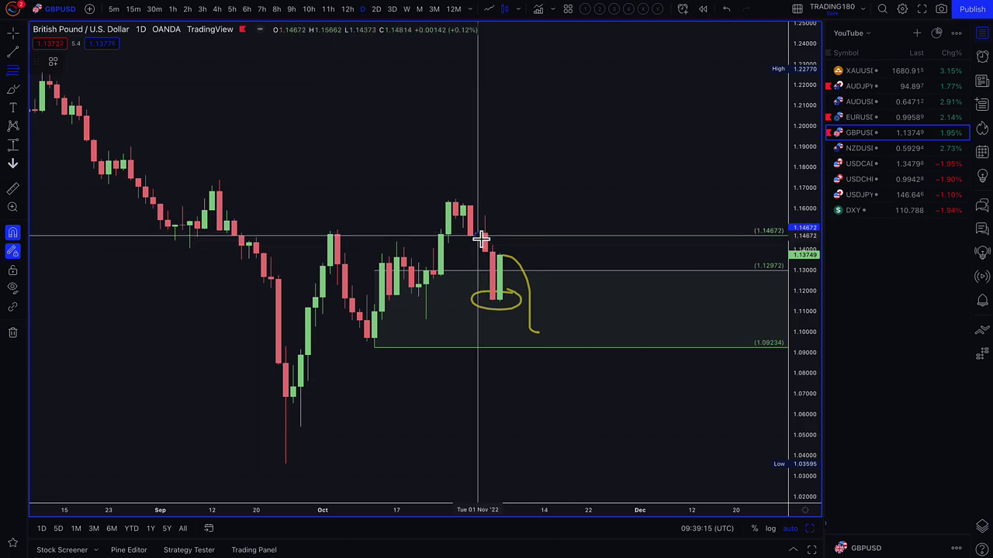
click(398, 192)
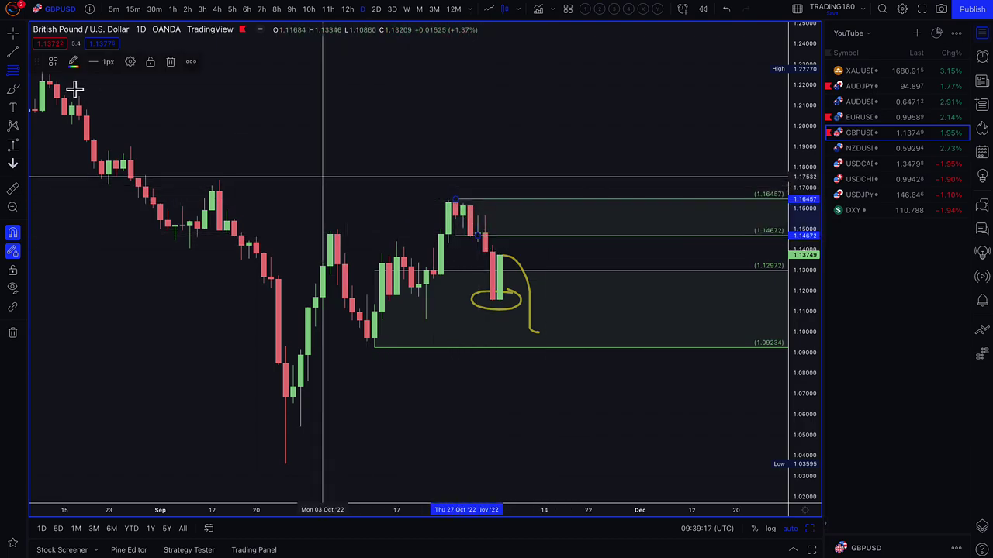
click(53, 61)
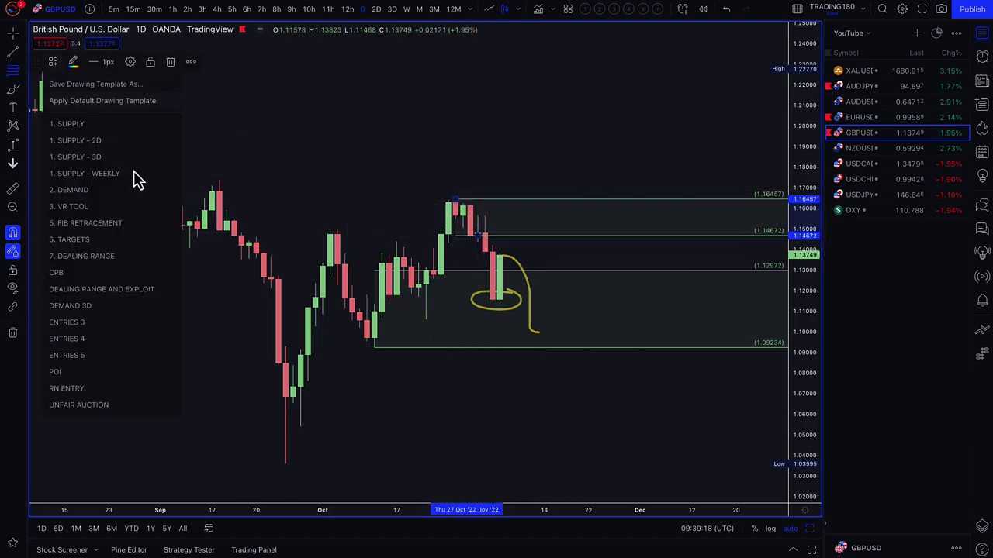
click(94, 140)
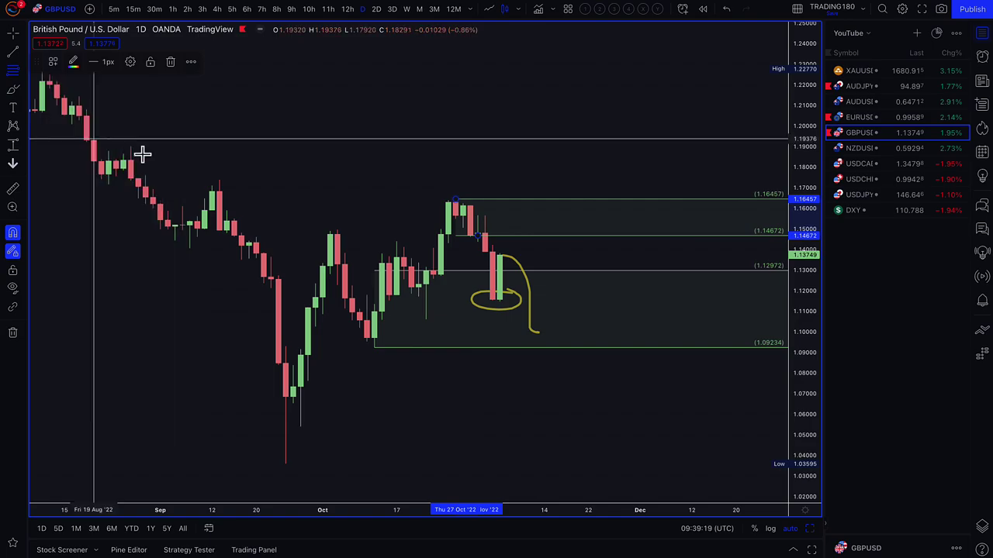
- Mark GBPUSD supply zones from 1.15911 up to the 13 September high at 1.17384, and from 1.17940 up to the 26 August high at 1.19015
click(217, 180)
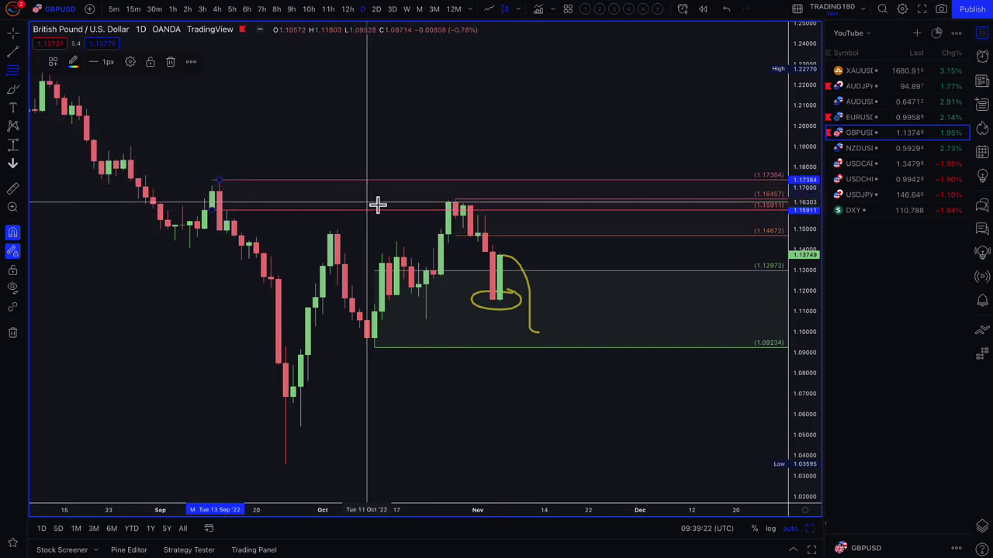
click(449, 203)
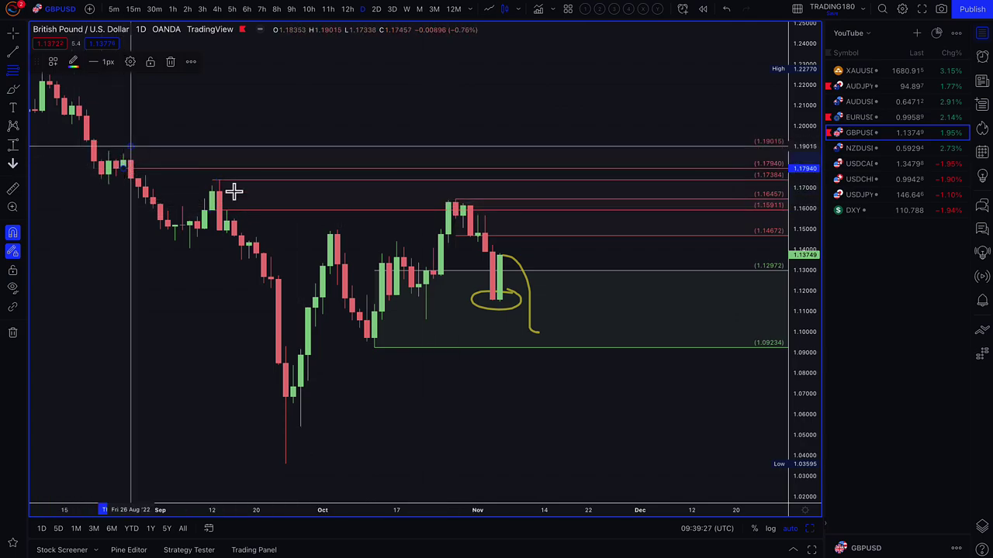
click(178, 167)
- Brush circles around about 1.154 and 1.170 on GBPUSD, with arrows falling to about 1.133 and 1.137 respectively
click(14, 92)
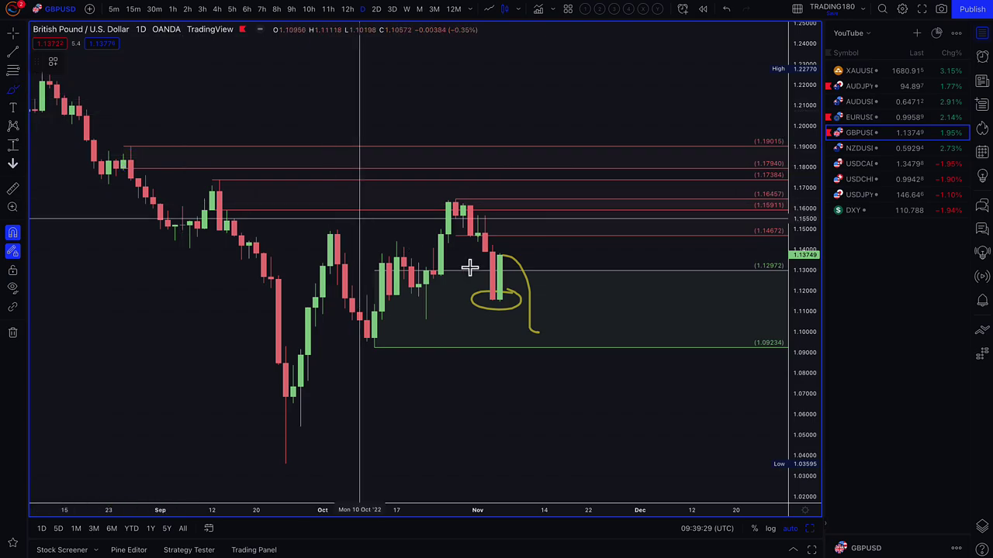
mouse_move(543, 206)
mouse_down()
mouse_move(522, 210)
mouse_move(540, 230)
mouse_move(540, 208)
mouse_move(569, 268)
mouse_up()
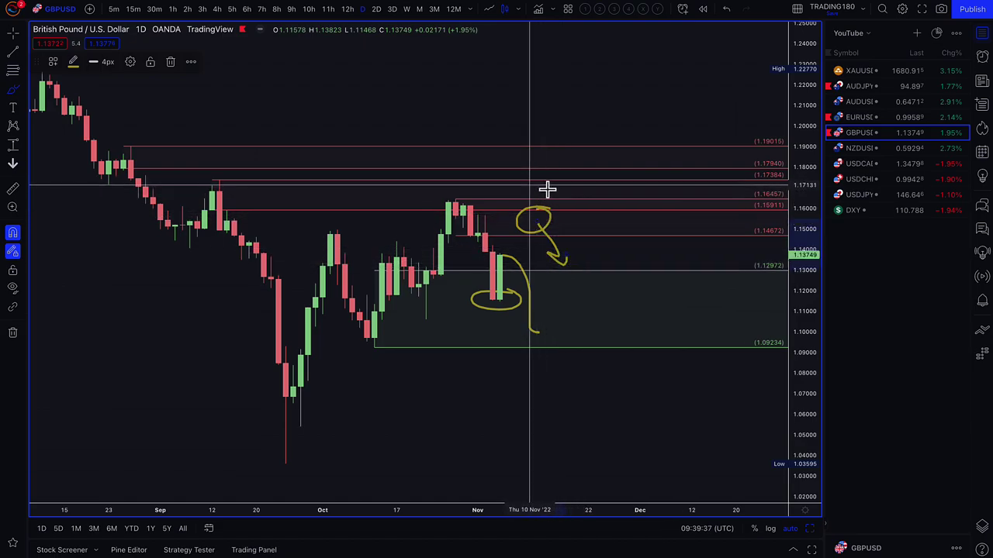
mouse_move(538, 181)
mouse_down()
mouse_move(530, 191)
mouse_move(565, 195)
mouse_move(532, 176)
mouse_move(583, 241)
mouse_move(571, 243)
mouse_move(591, 243)
mouse_up()
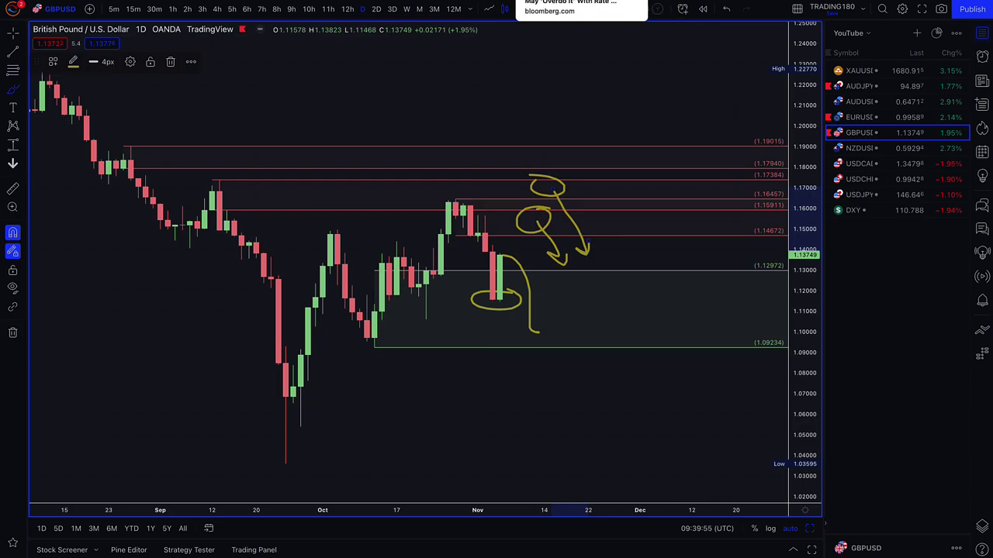
- Switch to the Bloomberg article "Pound to Lead UK Market Suffering as BOE Flags Long Recession" and highlight its headline and summary bullets for reading
click(601, 3)
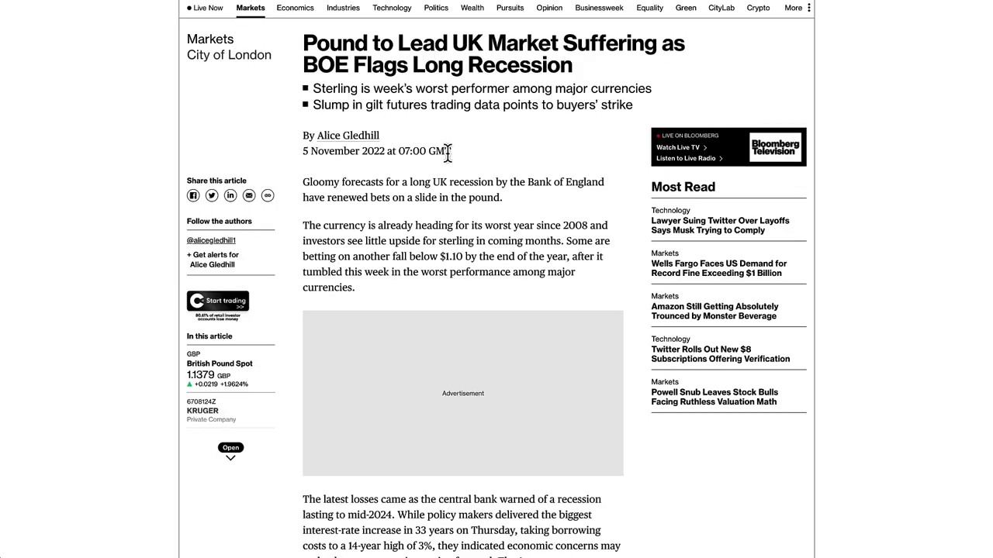
scroll(448, 152, up, 2)
drag(392, 142, 566, 162)
drag(338, 186, 651, 200)
drag(351, 203, 511, 207)
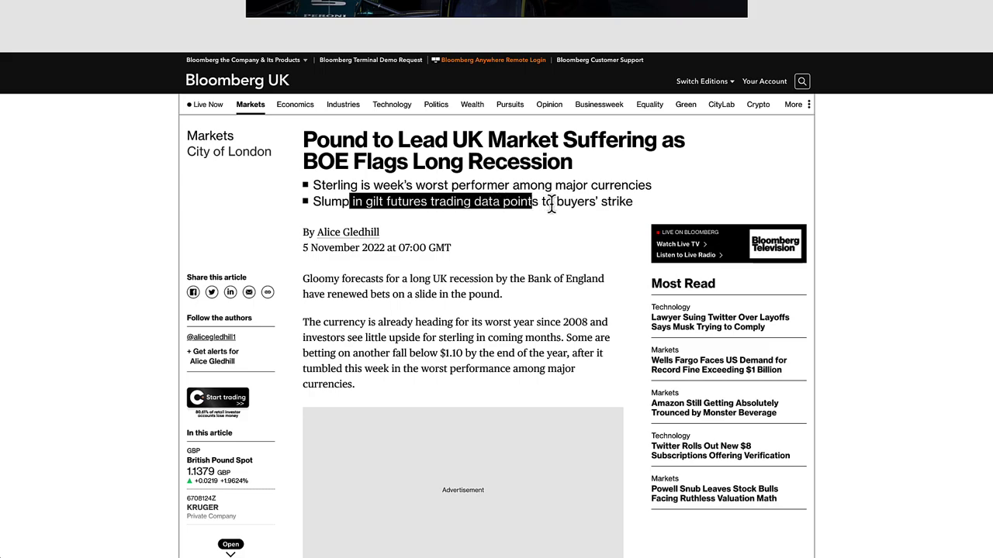
- Highlight the article's opening two paragraphs on the Bank of England forecasts and sterling's outlook while reading them
drag(304, 281, 416, 306)
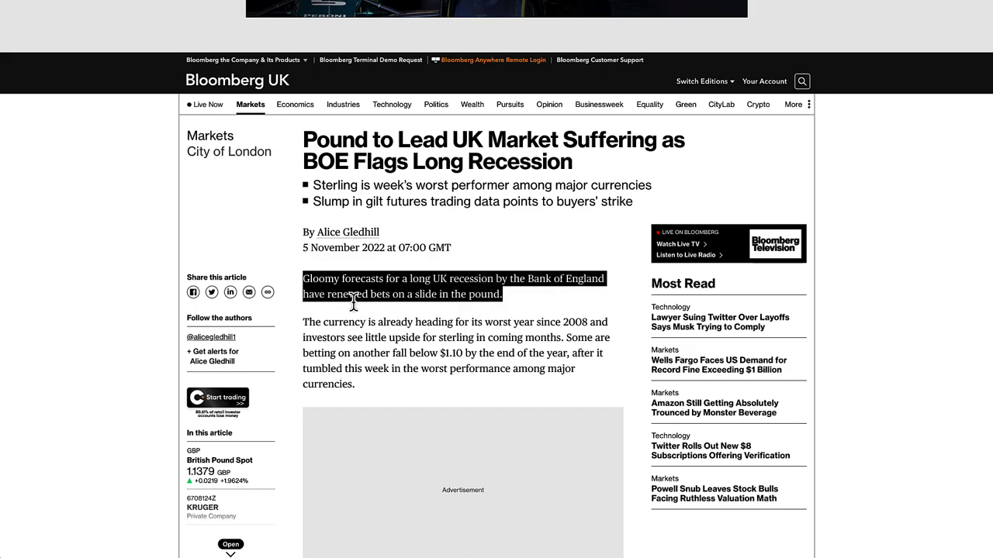
drag(350, 308, 429, 297)
drag(313, 325, 560, 329)
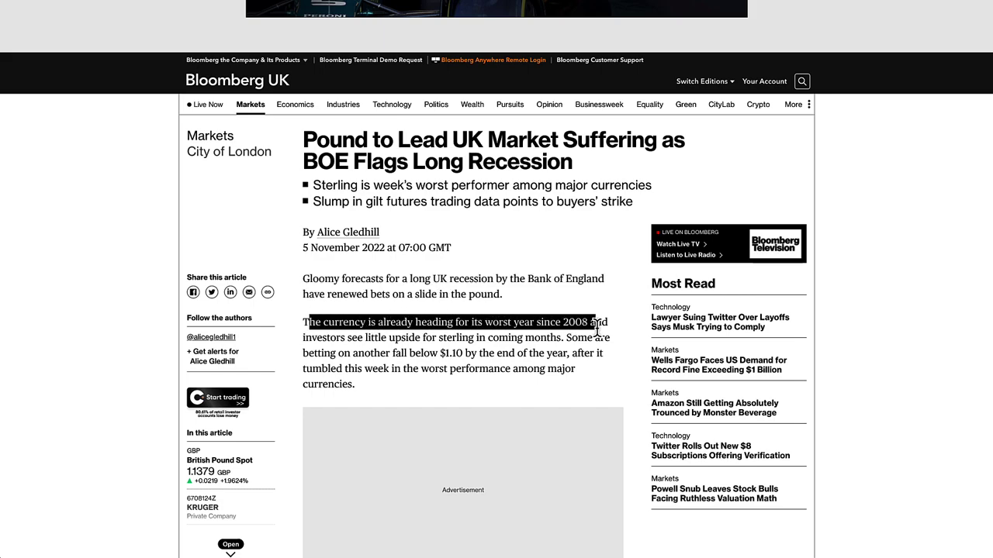
drag(309, 337, 349, 339)
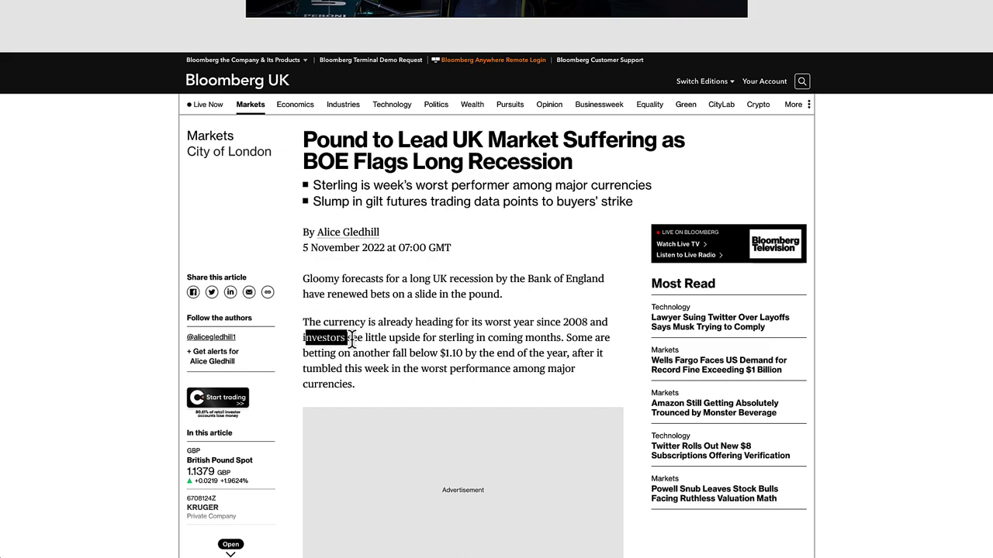
drag(533, 342, 349, 353)
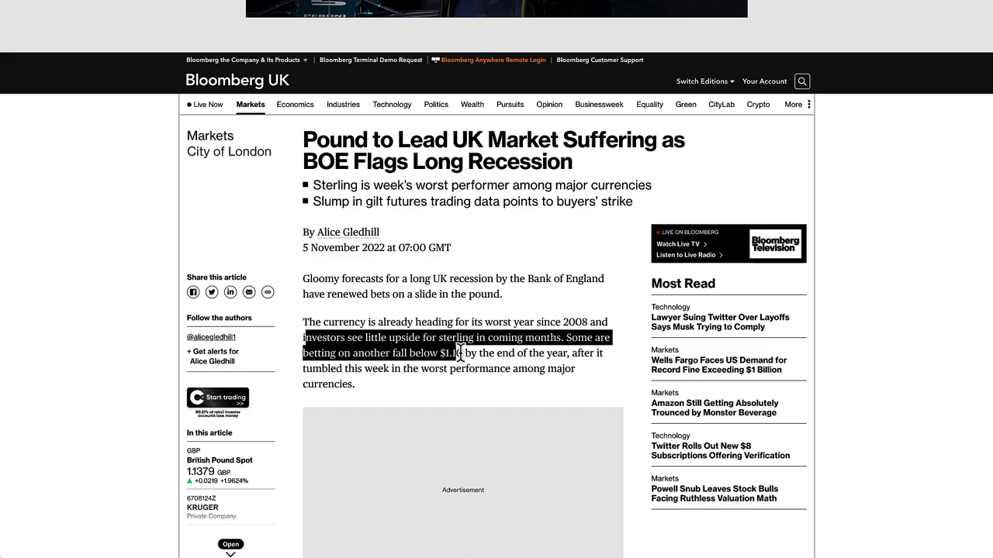
click(550, 359)
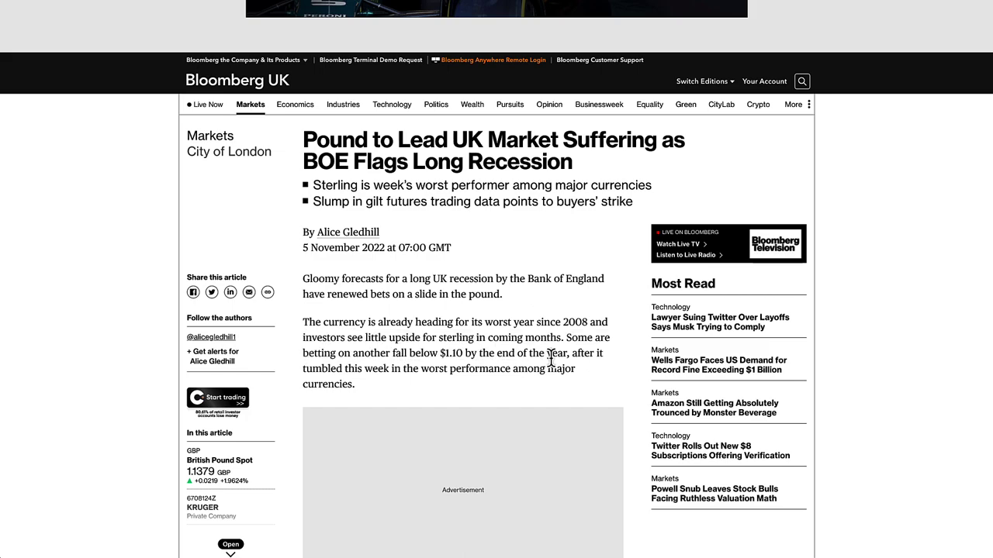
drag(327, 374, 570, 391)
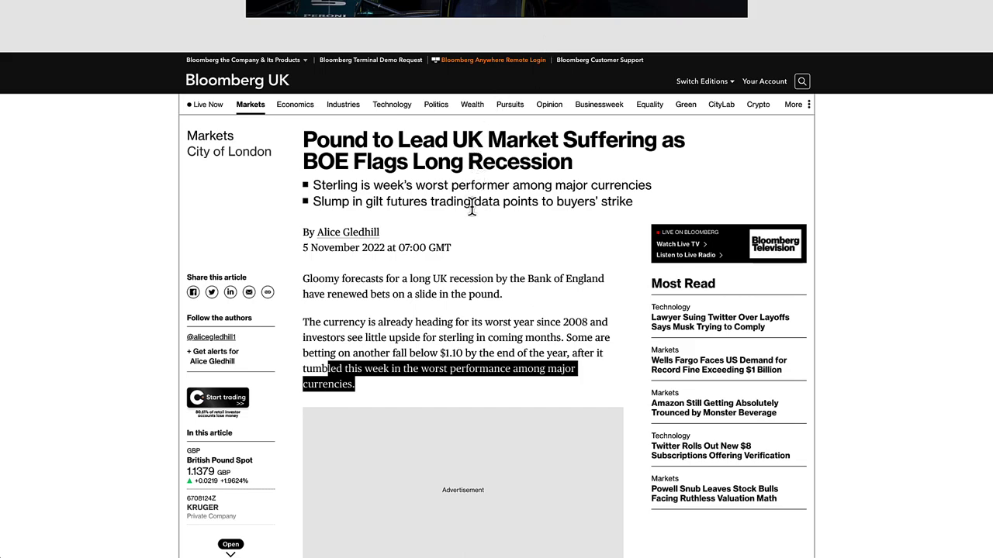
- Switch to the Bloomberg article "Charting the Global Economy: Fed, BOE Diverge on Rate-Hike Paths" and highlight its headline
mouse_move(501, 111)
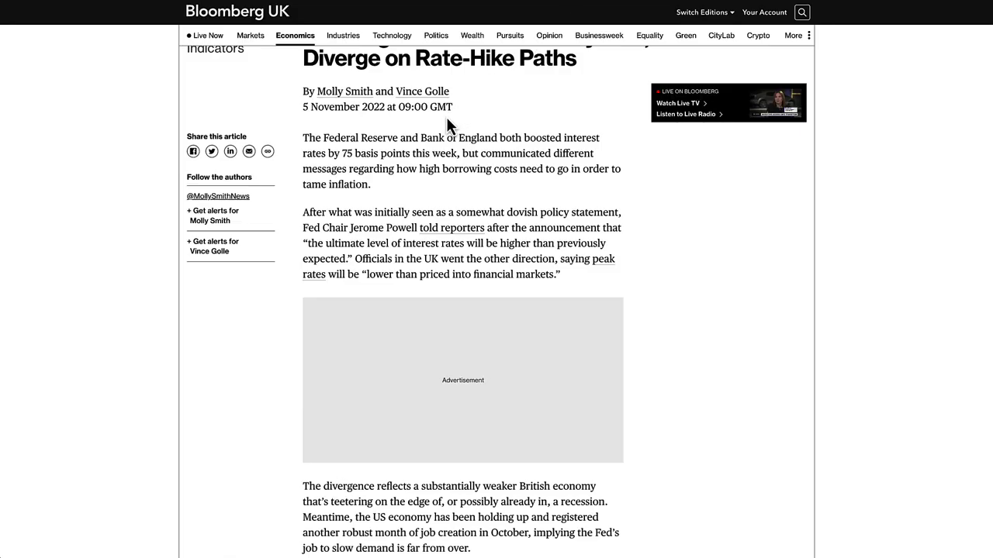
scroll(446, 119, up, 1)
scroll(446, 119, down, 1)
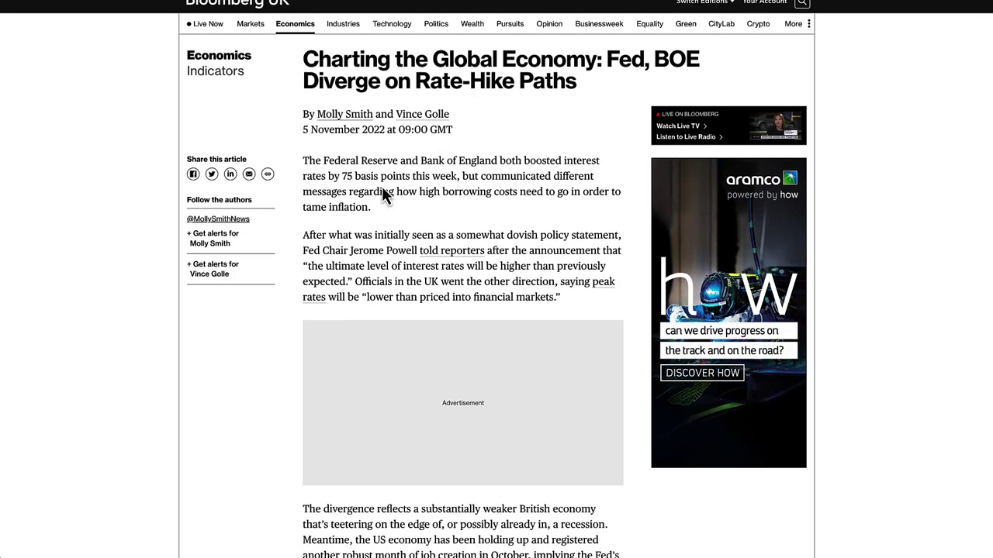
scroll(339, 131, up, 1)
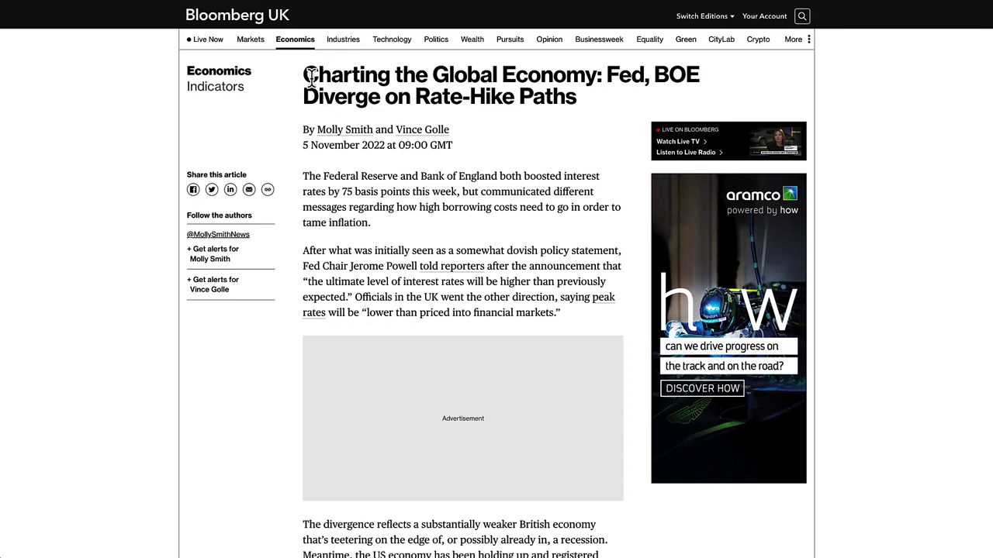
drag(308, 75, 571, 101)
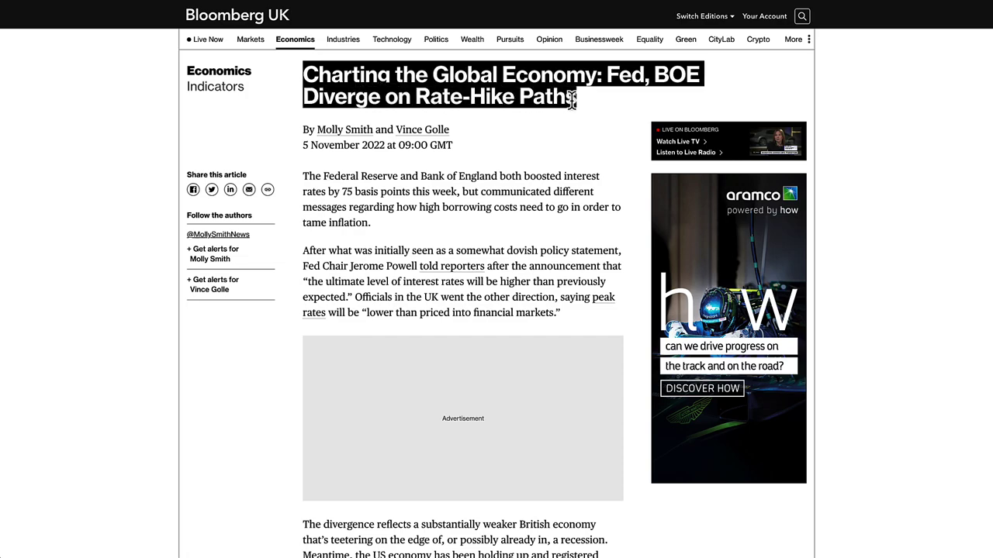
- Highlight the first paragraph on the Federal Reserve and Bank of England rate rises and borrowing costs while reading it
scroll(302, 167, down, 1)
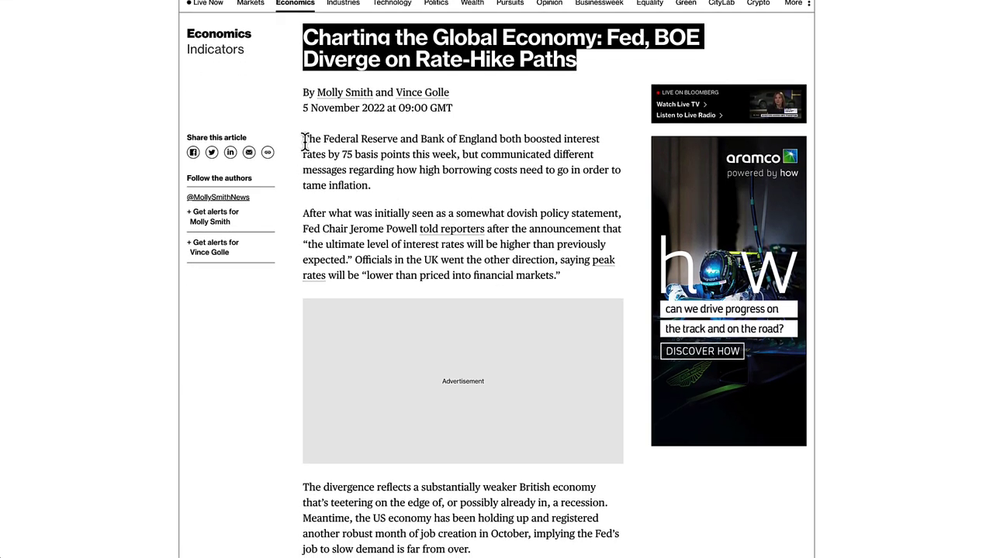
drag(305, 140, 356, 180)
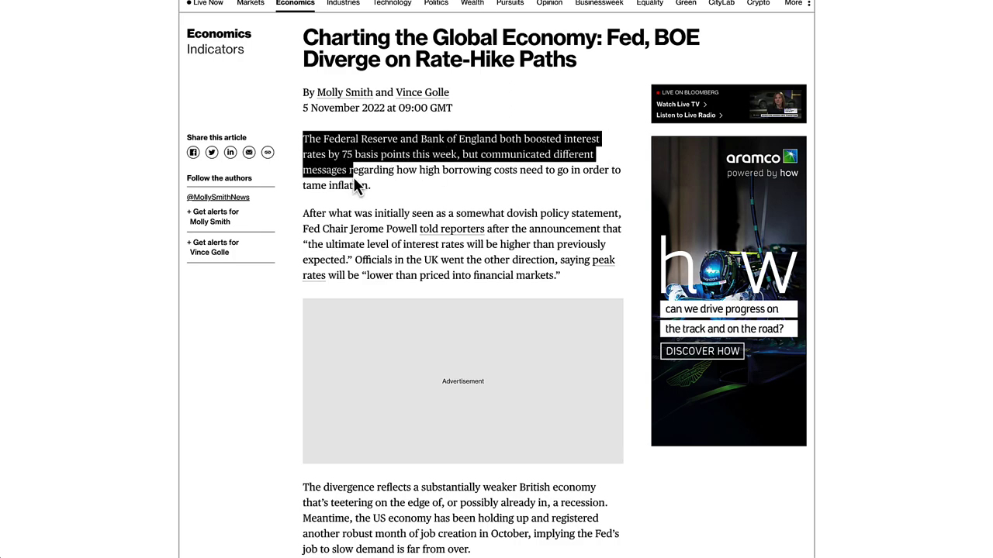
drag(423, 178, 473, 178)
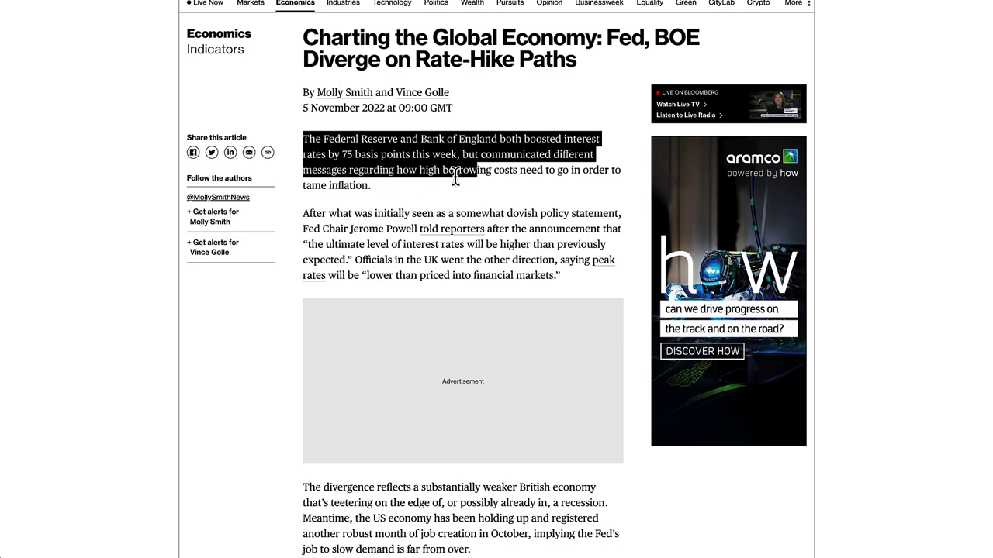
click(444, 178)
shift+click(560, 172)
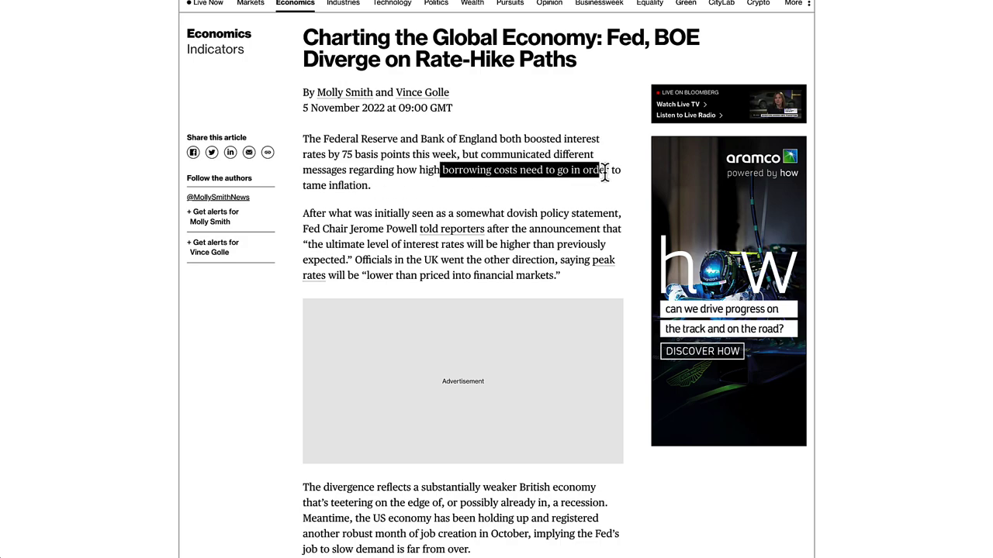
shift+click(373, 186)
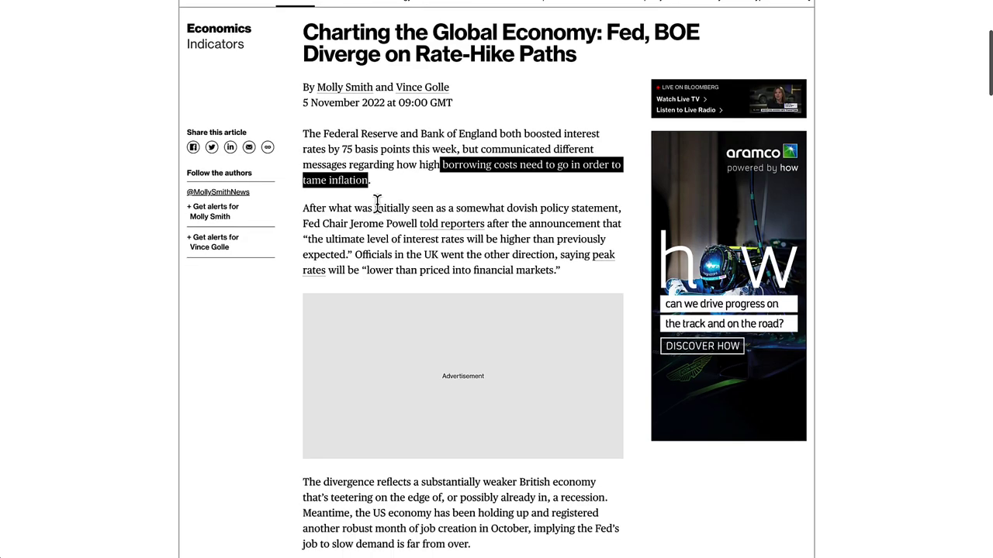
- Highlight the second paragraph's statements from Fed Chair Jerome Powell and UK officials about peak interest rates while reading them
scroll(380, 211, down, 2)
click(304, 124)
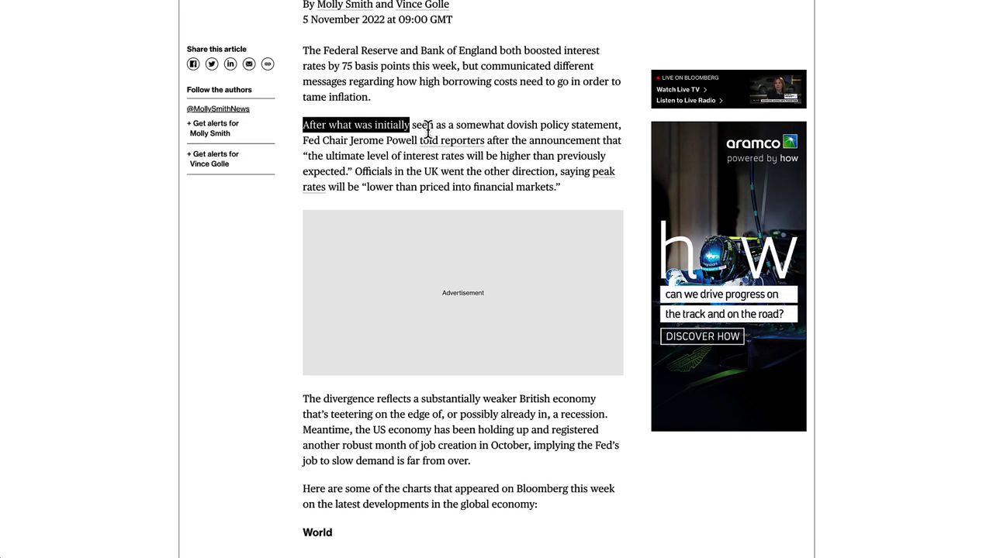
drag(523, 132, 507, 159)
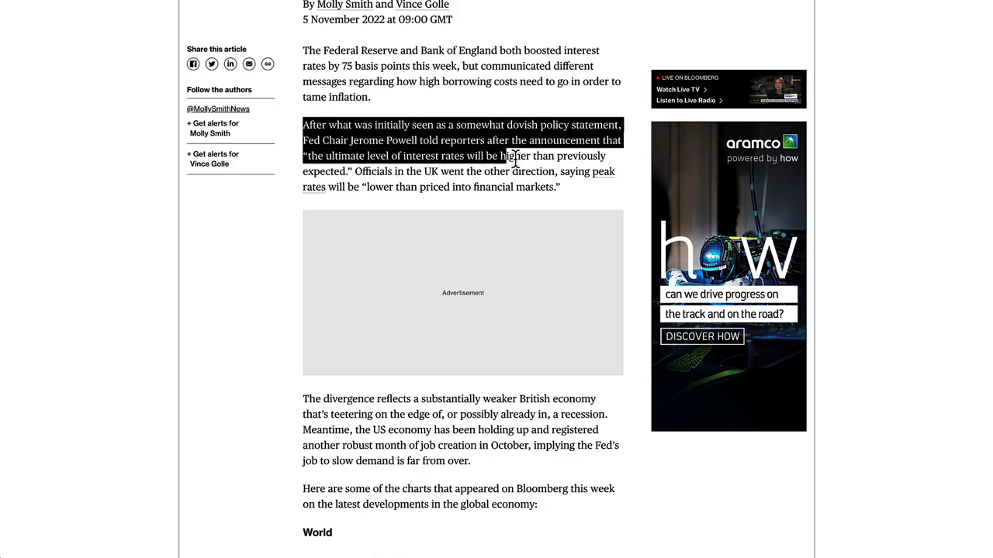
click(508, 159)
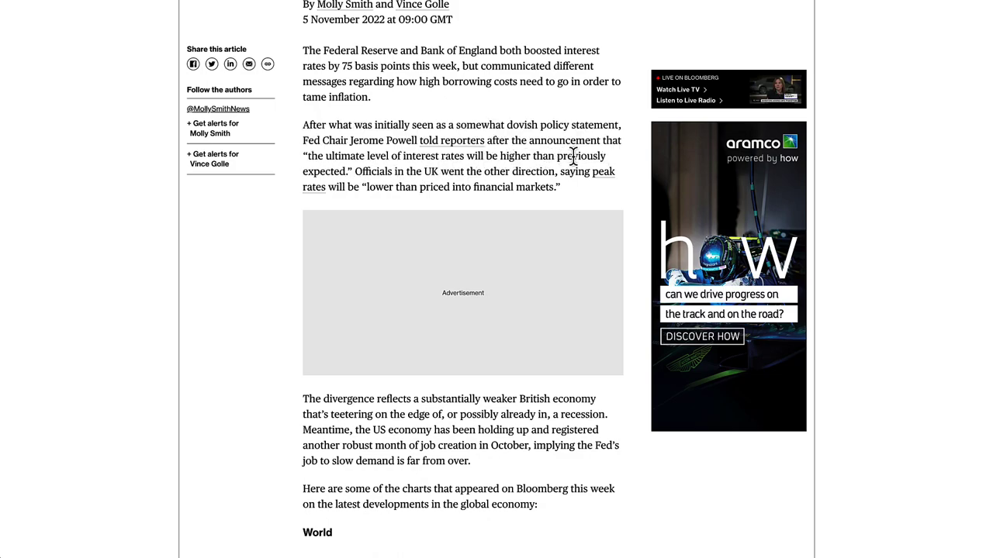
drag(308, 155, 348, 171)
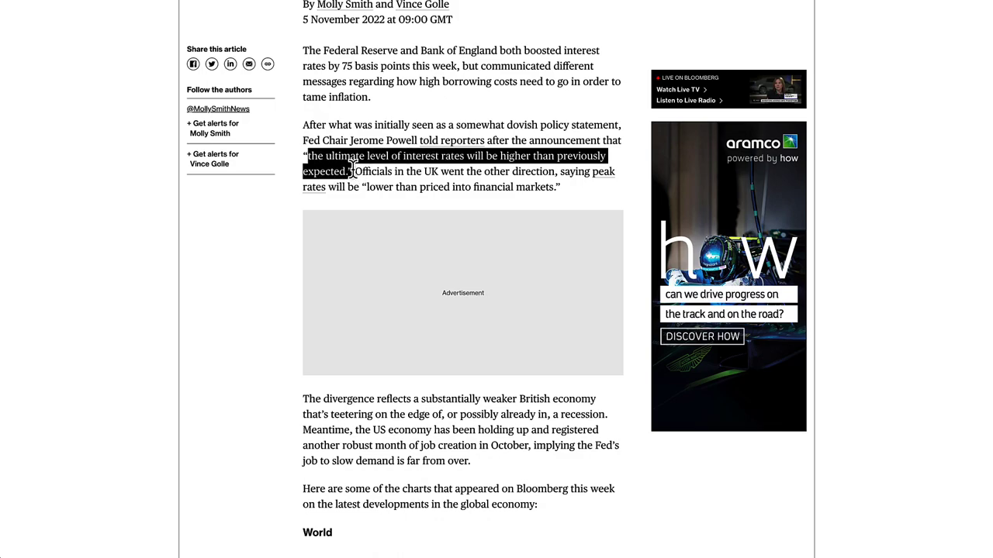
click(356, 172)
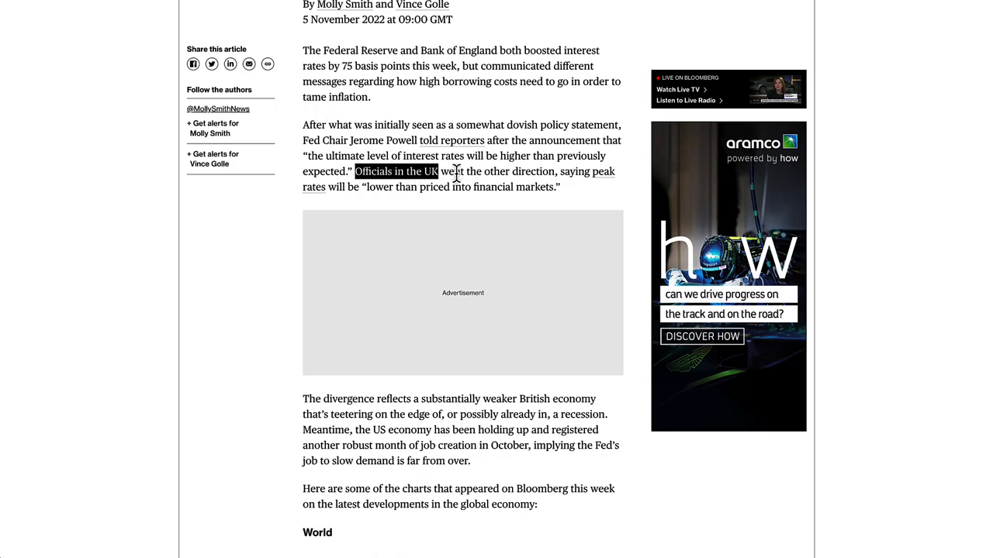
drag(591, 173, 465, 190)
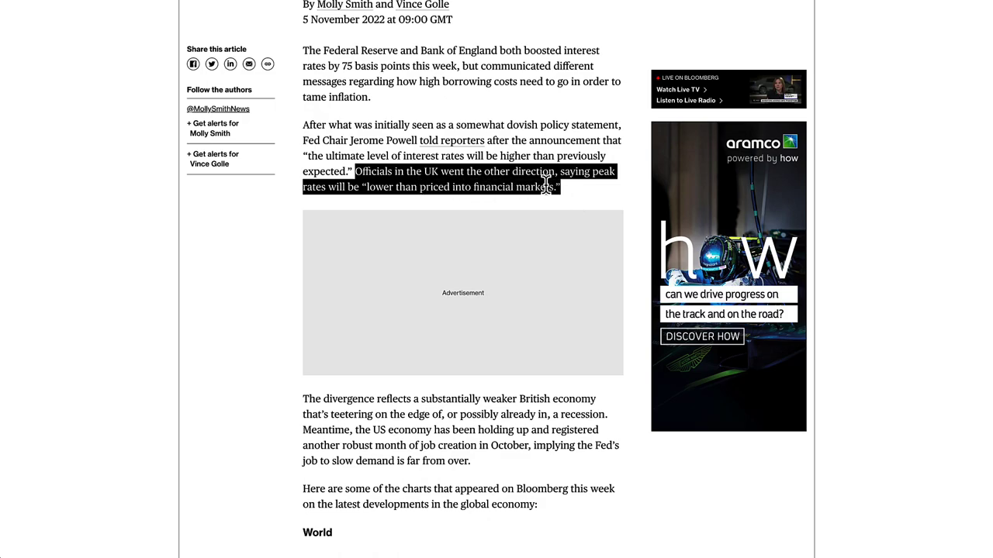
- Return to the GBPUSD chart and brush projected paths rising into the supply zones, falling to about 1.09234, and breaking lower from a circled area
scroll(549, 186, up, 1)
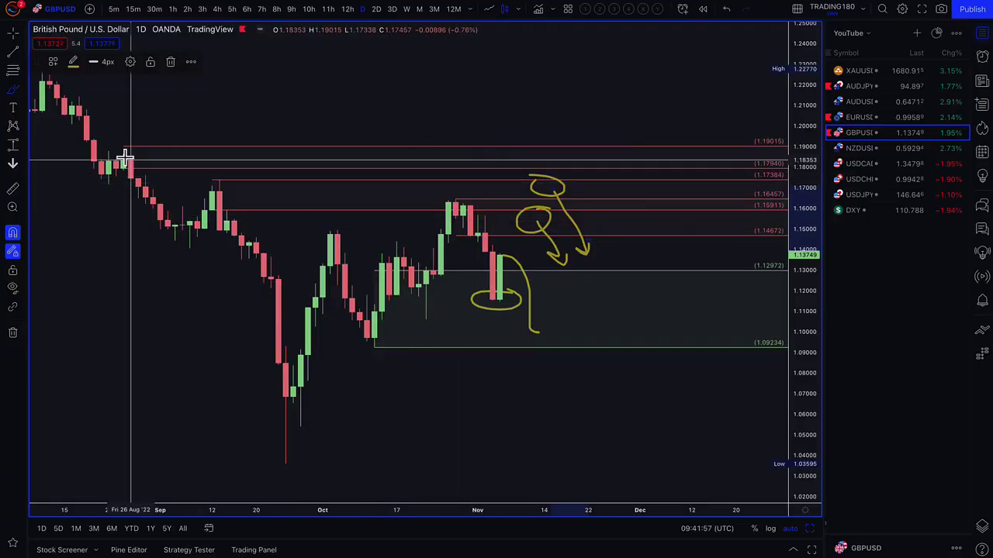
click(11, 90)
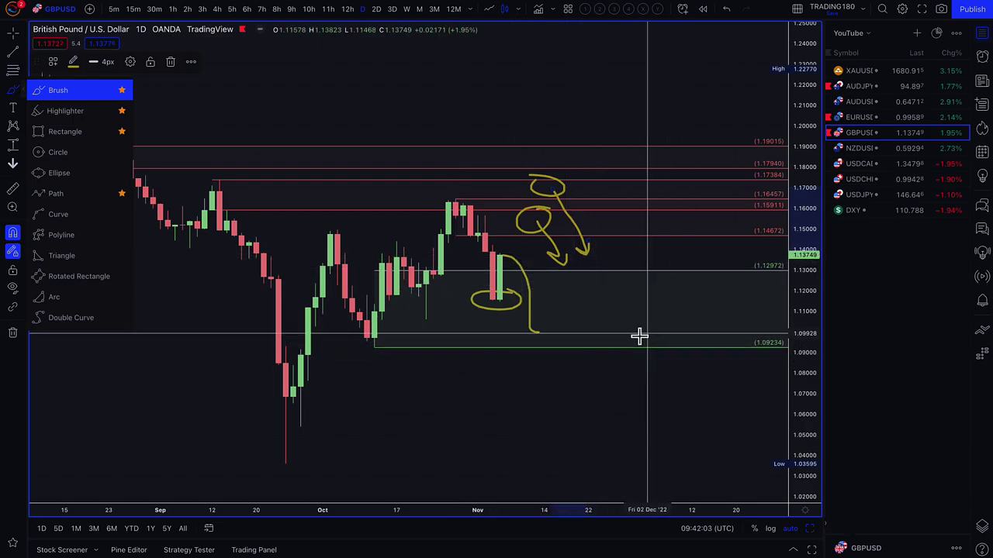
click(506, 248)
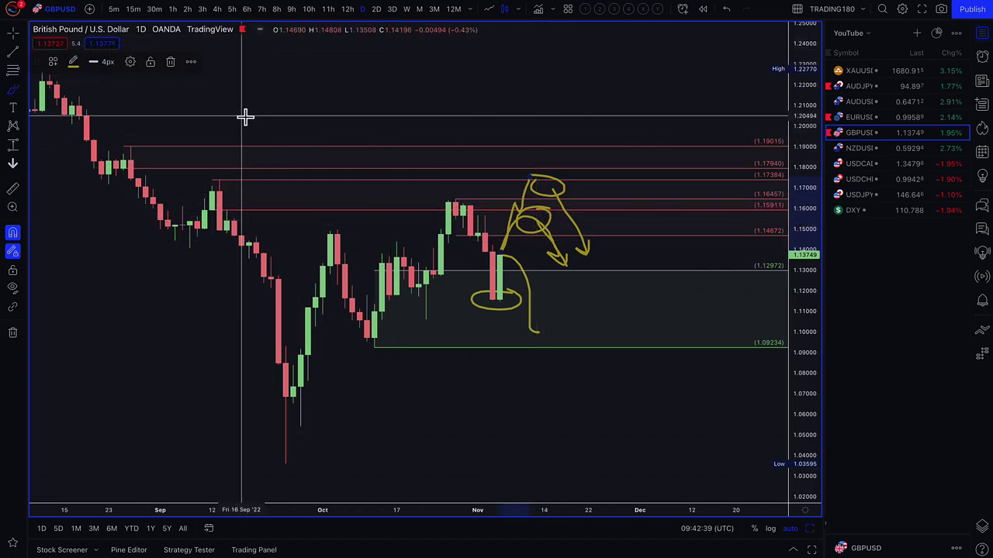
mouse_move(570, 265)
mouse_down()
mouse_move(636, 359)
mouse_move(594, 332)
mouse_move(639, 356)
mouse_up()
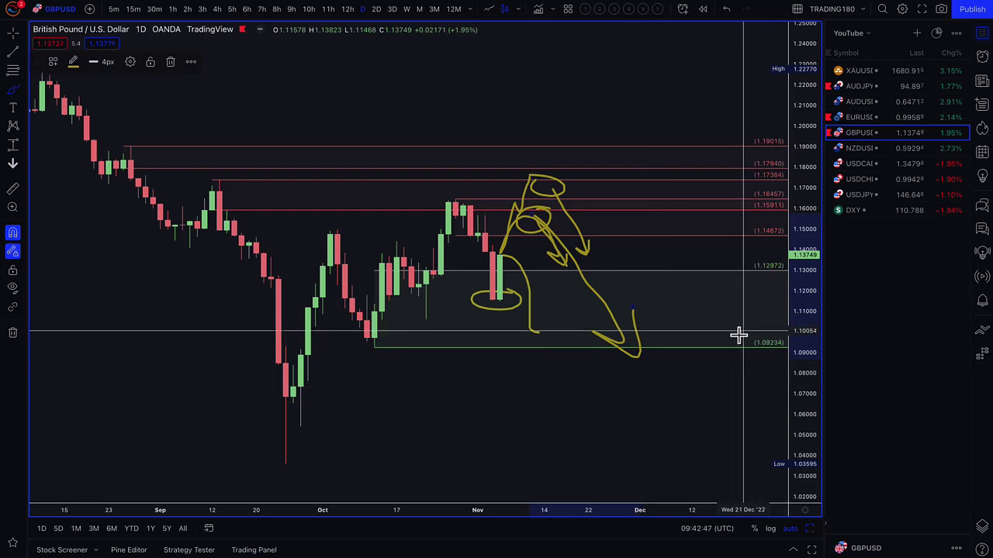
mouse_move(726, 333)
mouse_down()
mouse_move(738, 354)
mouse_move(737, 328)
mouse_move(694, 350)
mouse_move(749, 414)
mouse_move(754, 390)
mouse_move(715, 392)
mouse_up()
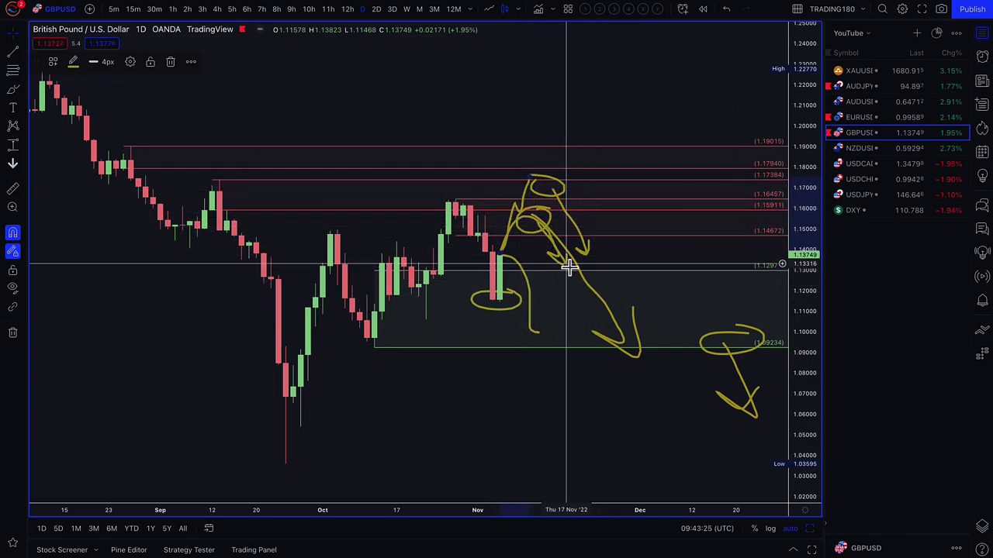
mouse_move(566, 259)
mouse_down()
mouse_move(594, 272)
mouse_move(644, 355)
mouse_up()
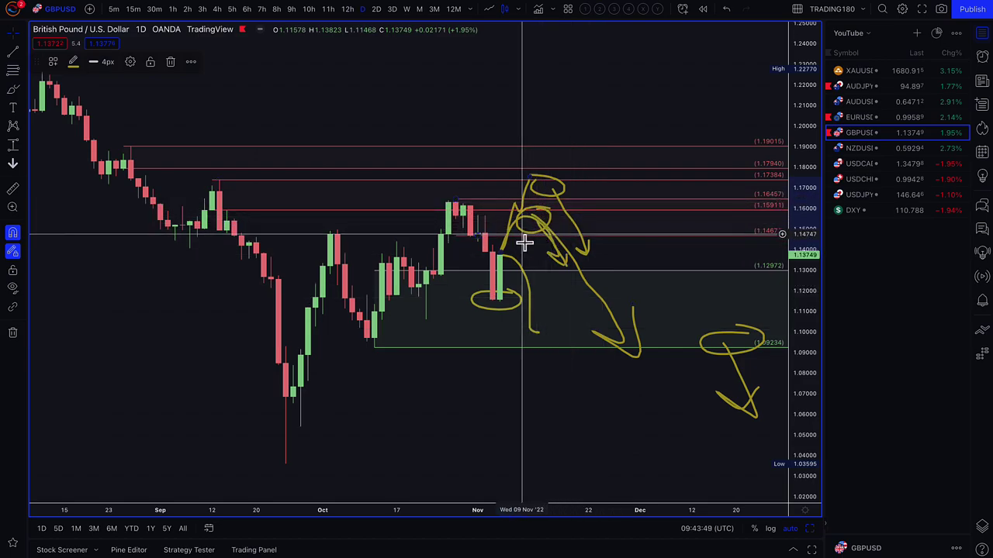
- On the EURUSD chart, mark a late-October supply zone from 0.99648 to 1.00938 and brush a circle inside it with a downward arrow
click(885, 119)
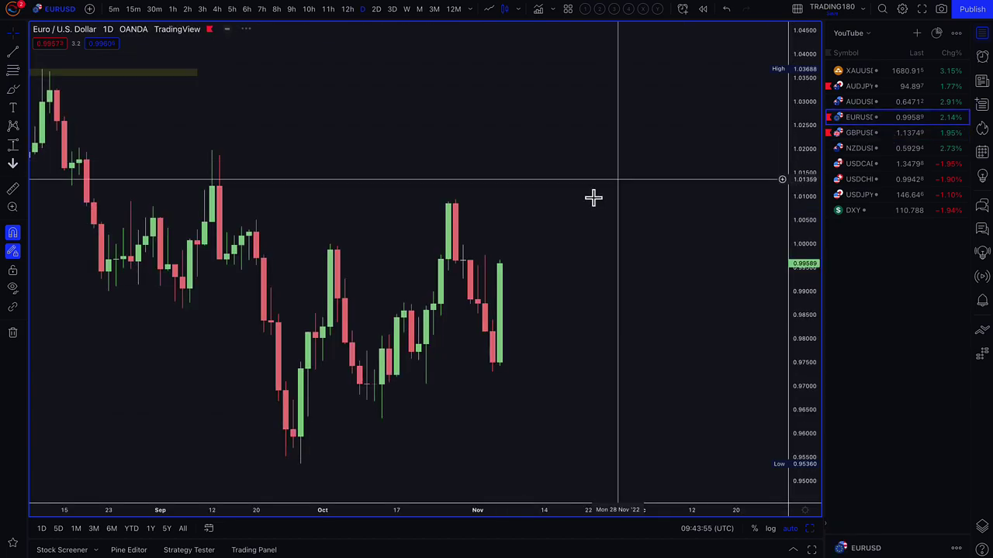
scroll(499, 277, down, 5)
scroll(500, 273, up, 3)
scroll(499, 271, up, 2)
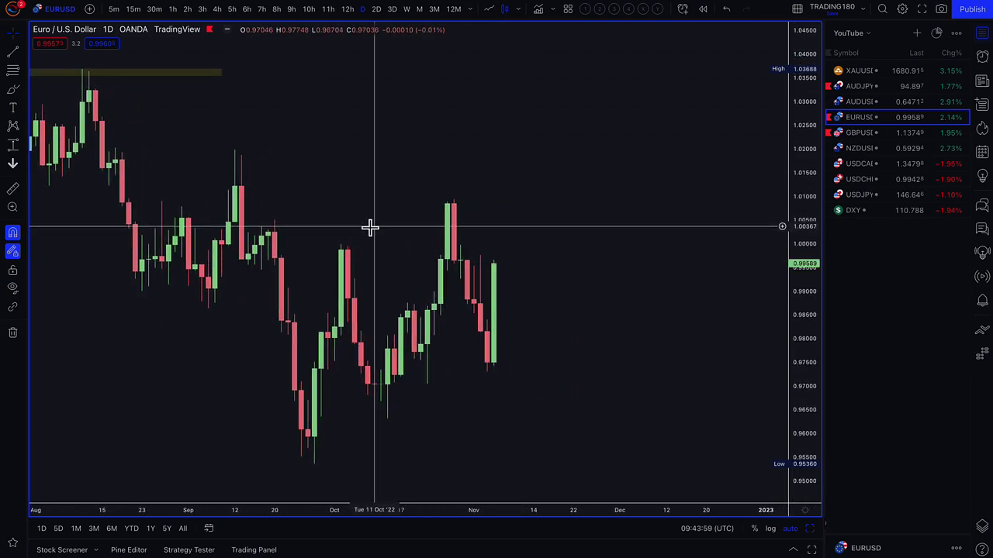
click(14, 71)
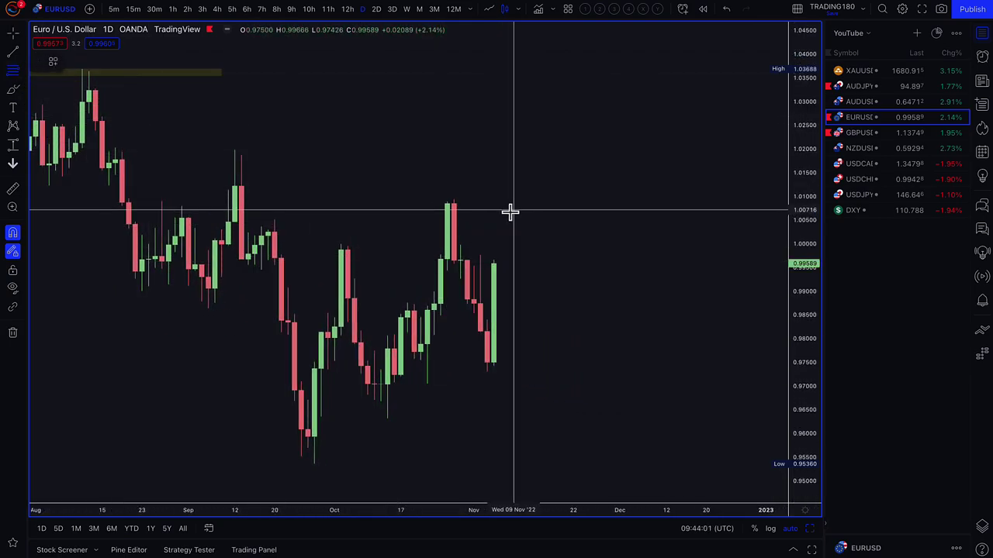
click(463, 256)
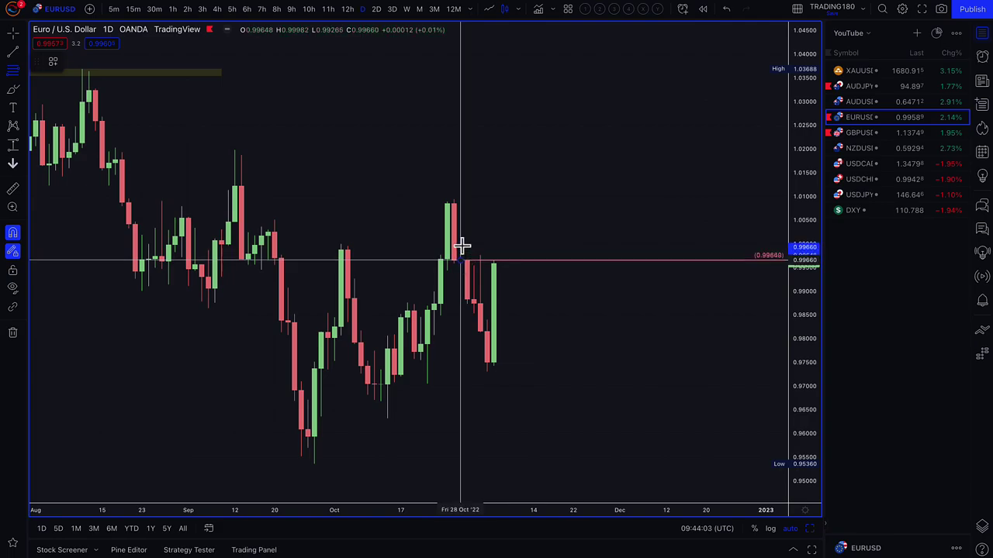
click(455, 198)
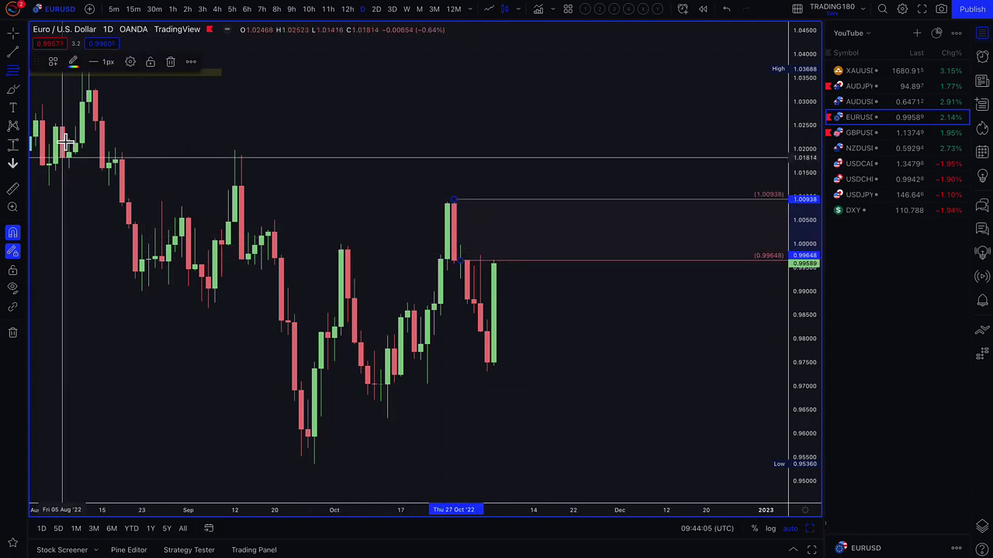
click(16, 92)
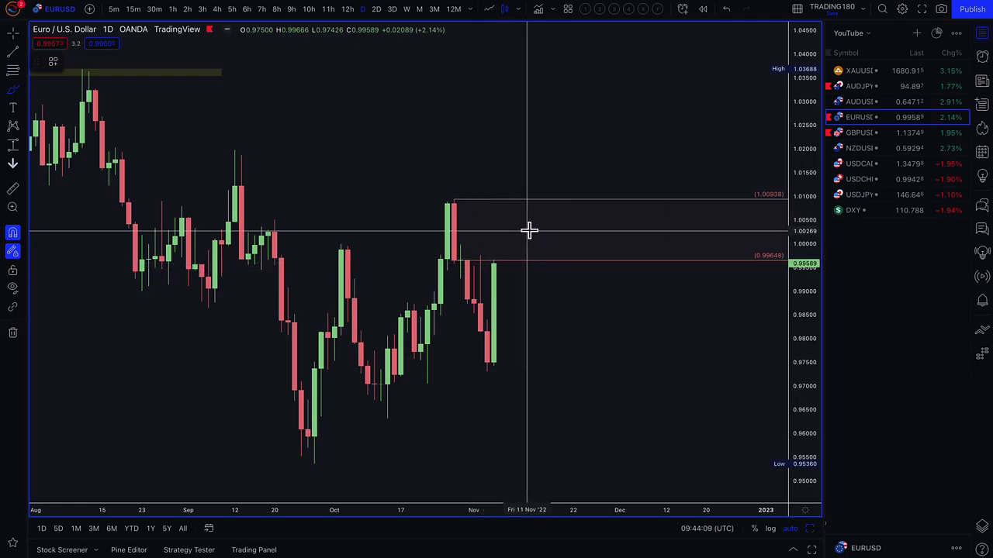
mouse_move(543, 209)
mouse_down()
mouse_move(492, 235)
mouse_move(545, 222)
mouse_move(536, 257)
mouse_move(605, 352)
mouse_up()
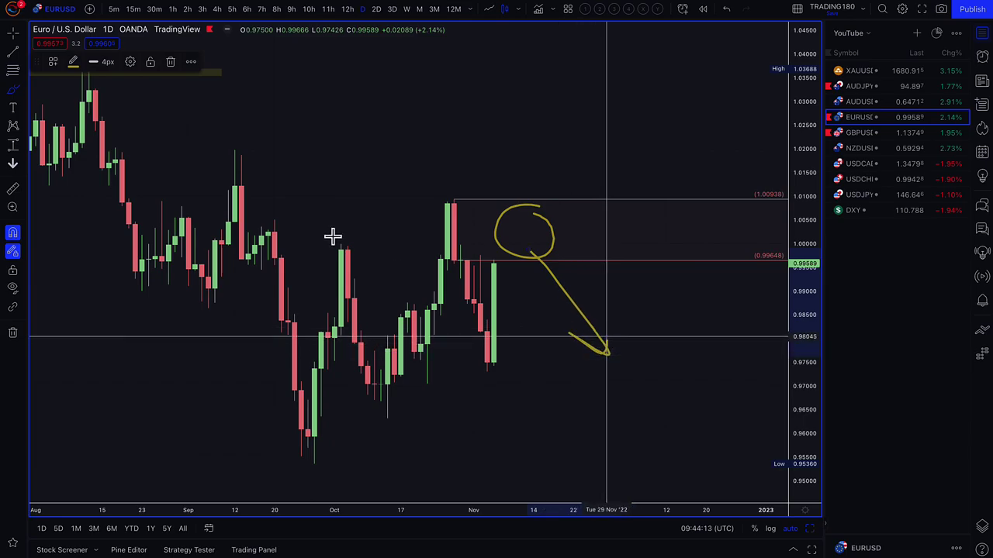
- Mark a higher EURUSD supply zone from 1.00467 to 1.01978 at the mid-September high and brush a circle with a downward arrow from it
click(12, 71)
click(235, 223)
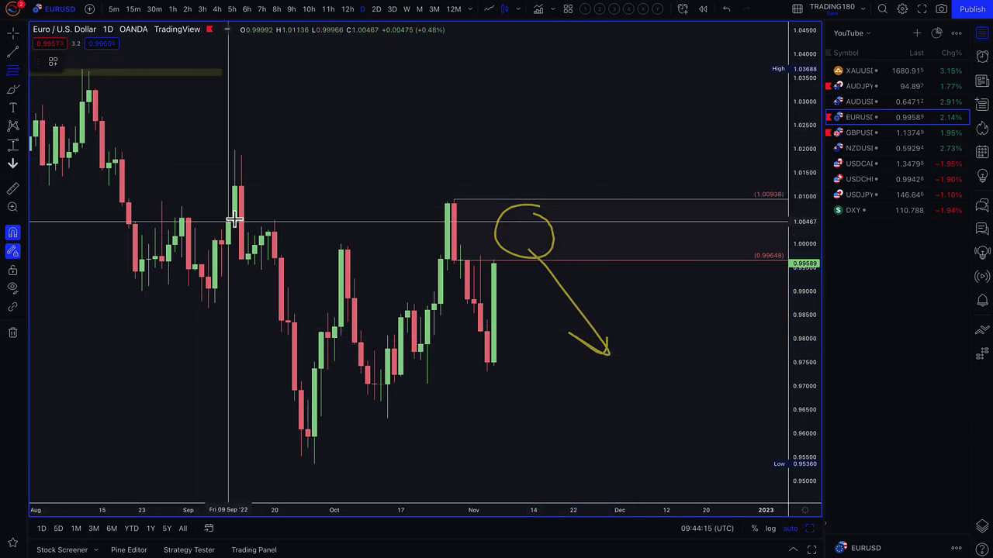
click(235, 149)
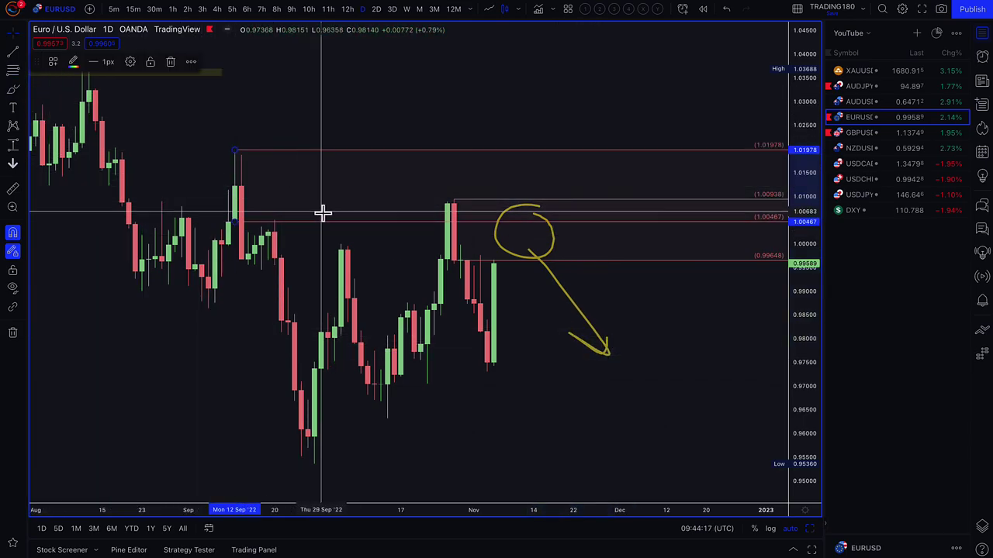
click(12, 90)
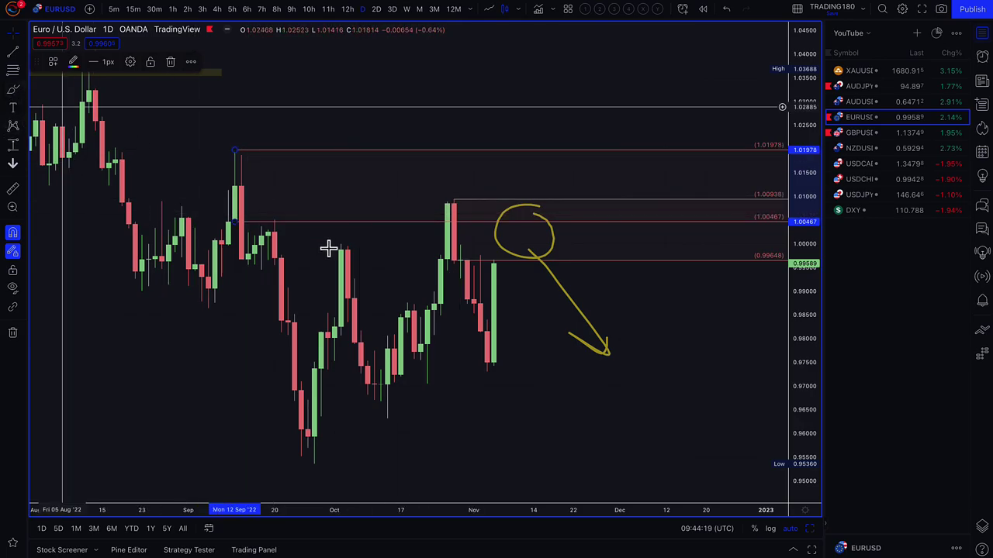
mouse_move(534, 165)
mouse_down()
mouse_move(563, 197)
mouse_move(552, 175)
mouse_move(607, 272)
mouse_up()
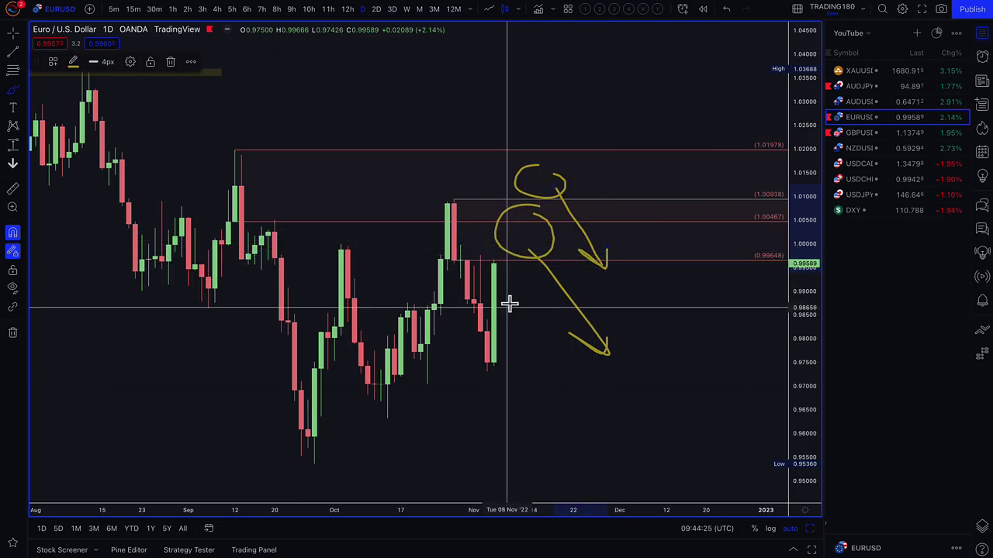
scroll(401, 303, down, 5)
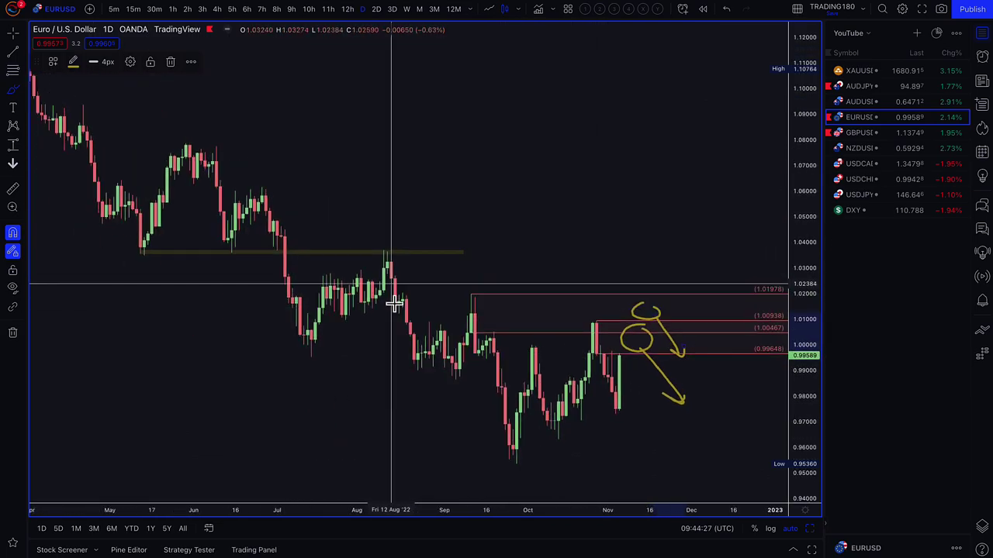
scroll(607, 396, up, 2)
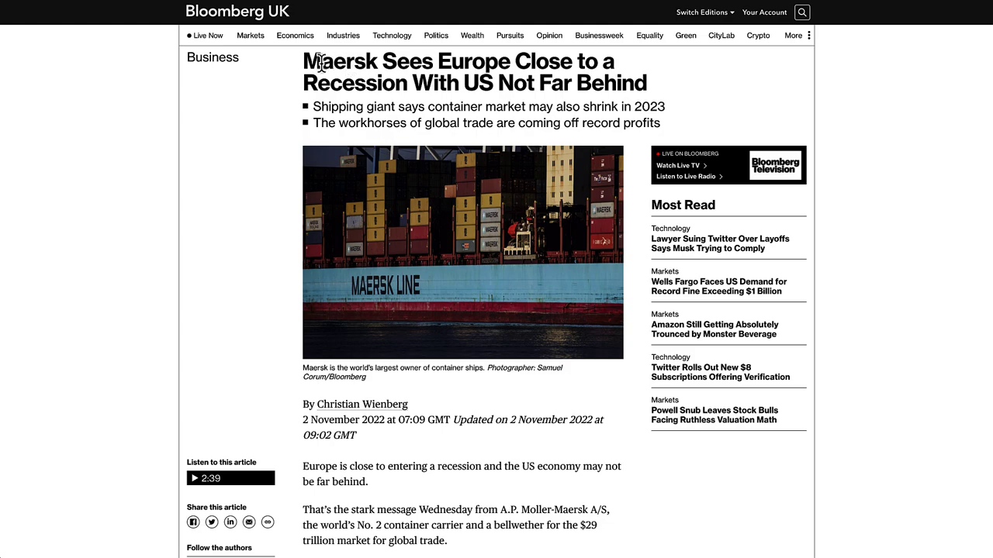
- Switch to the Bloomberg article "Maersk Sees Europe Close to a Recession With US Not Far Behind" and highlight its headline and two summary points
drag(314, 62, 609, 64)
drag(332, 83, 636, 89)
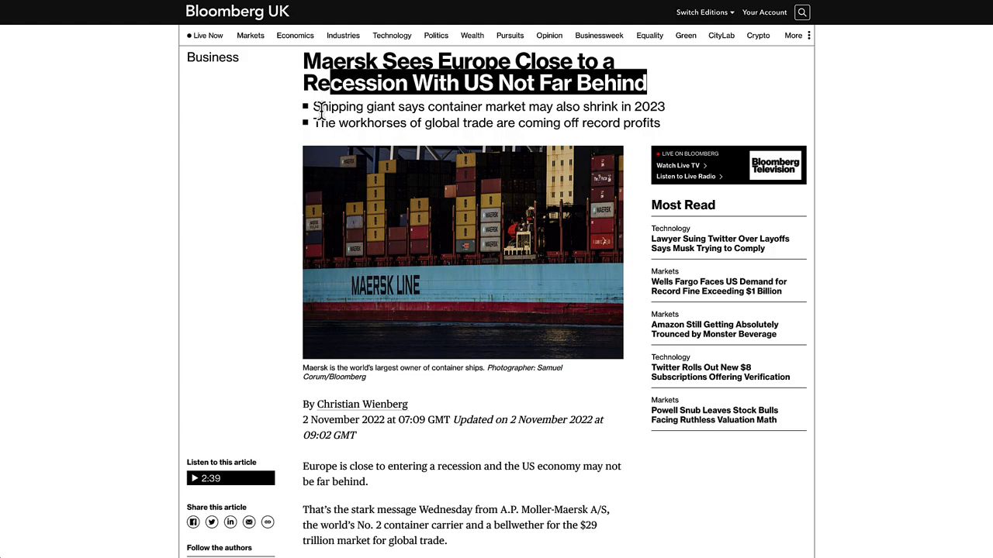
drag(313, 106, 433, 113)
drag(506, 113, 512, 113)
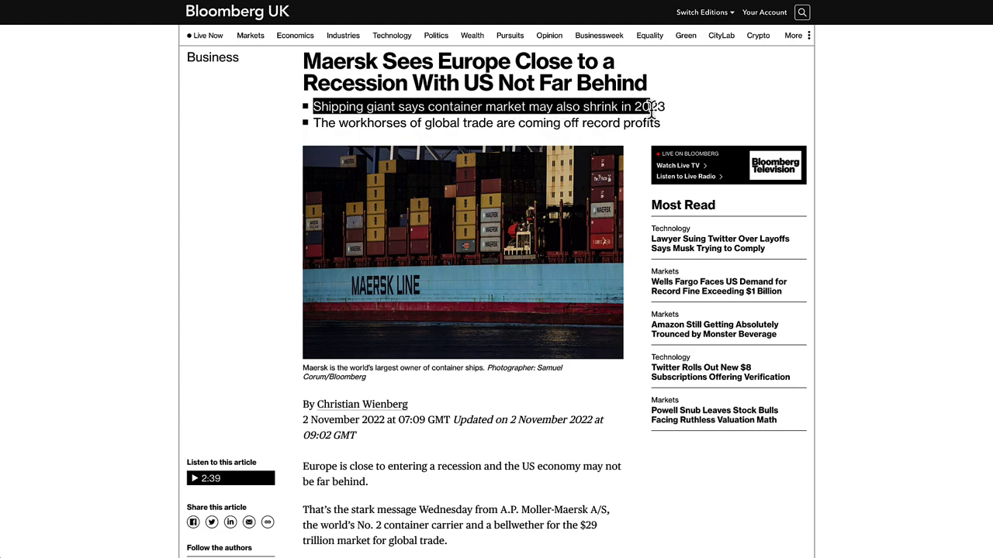
drag(320, 124, 618, 131)
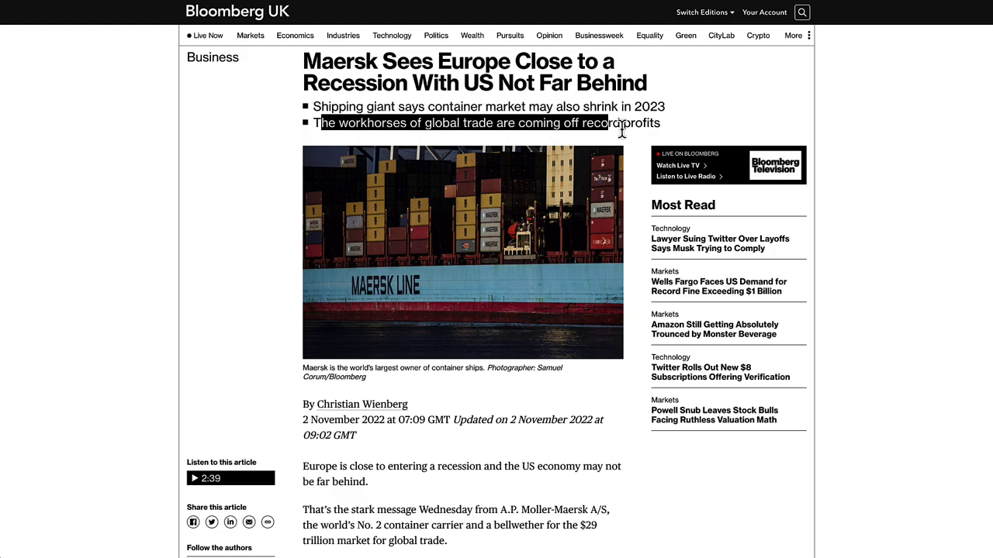
- Highlight the article's opening two paragraphs on the European and US recession outlook and Maersk's message while reading them
scroll(388, 465, down, 3)
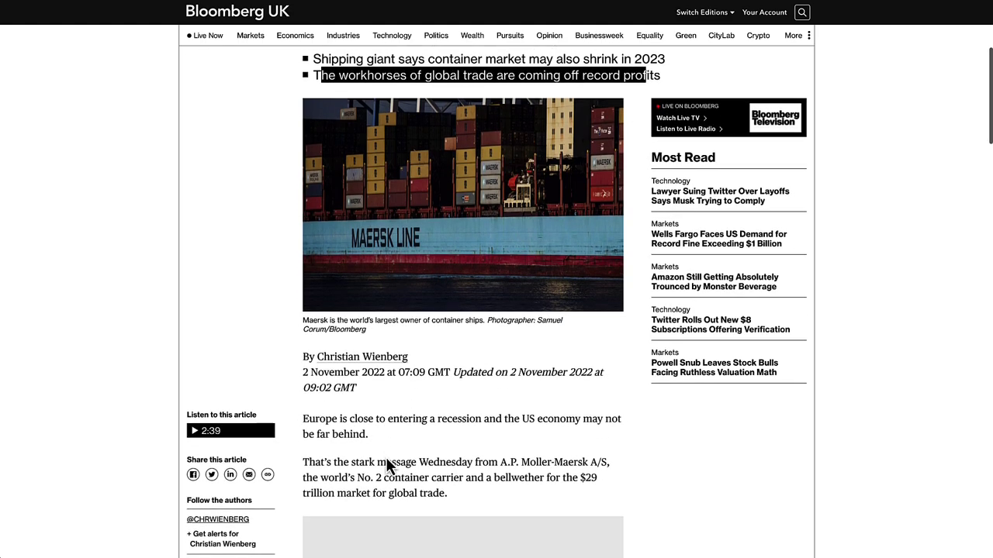
drag(306, 287, 384, 288)
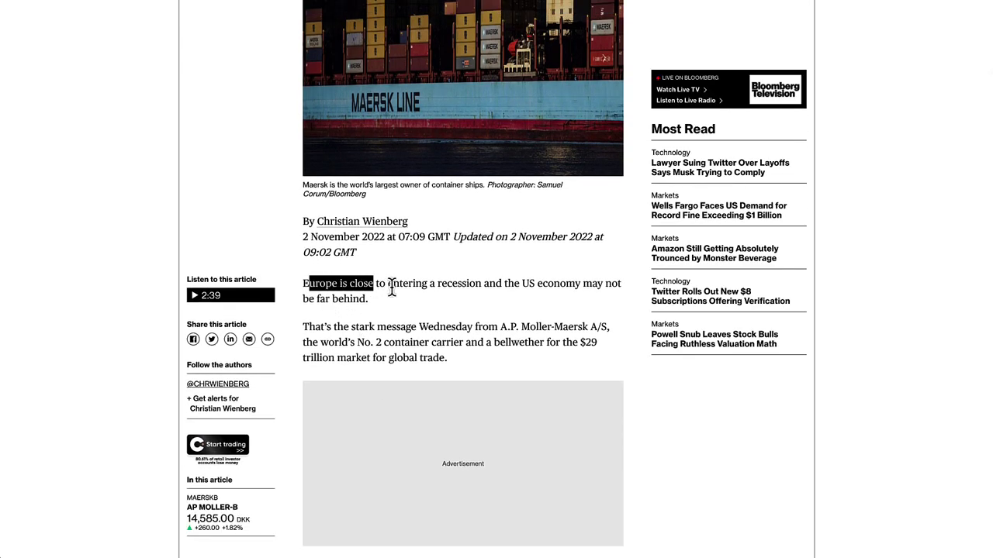
drag(511, 286, 405, 305)
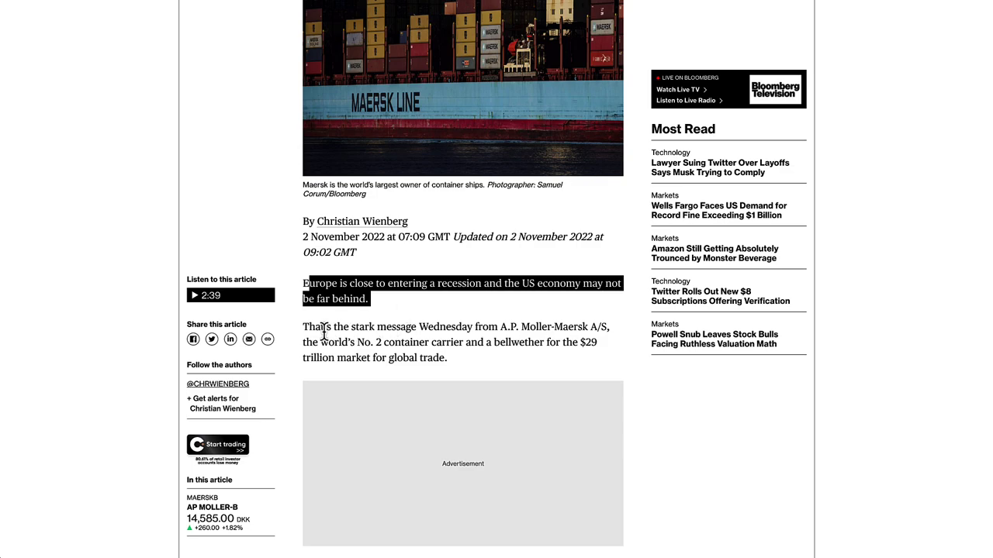
scroll(341, 336, down, 5)
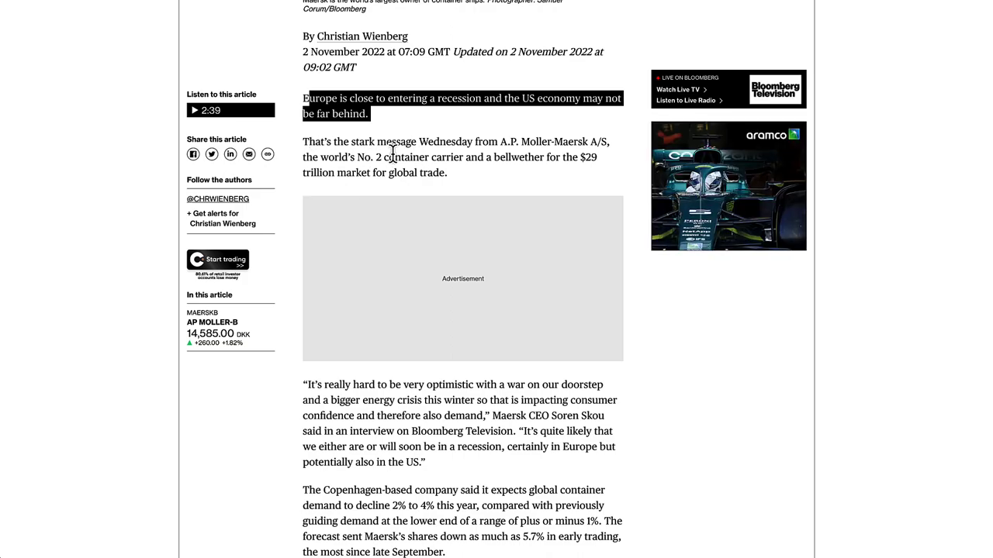
drag(303, 145, 370, 158)
drag(462, 160, 552, 163)
drag(466, 170, 351, 175)
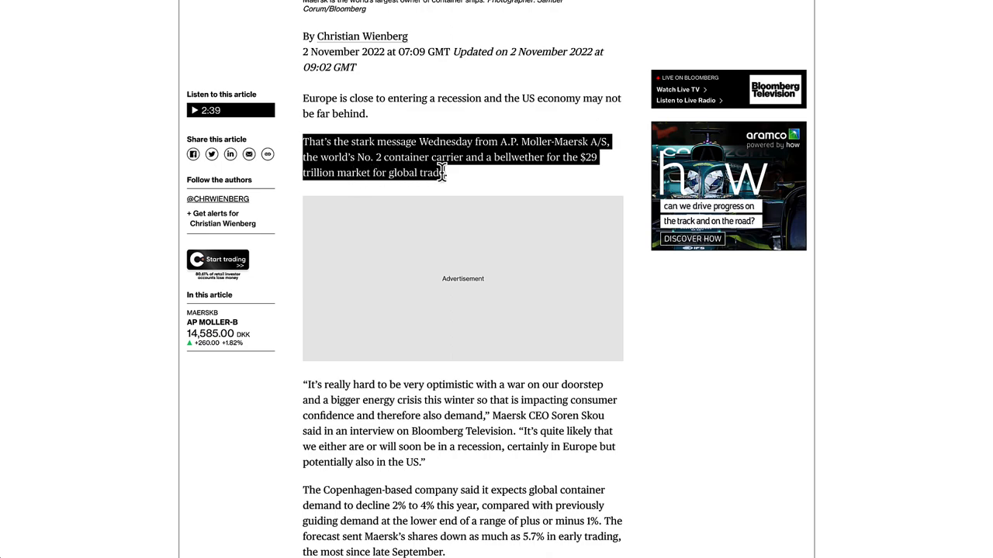
- Highlight the Maersk CEO's statements on consumer confidence, demand and a likely recession while reading them, and return to the EURUSD chart
scroll(350, 395, down, 3)
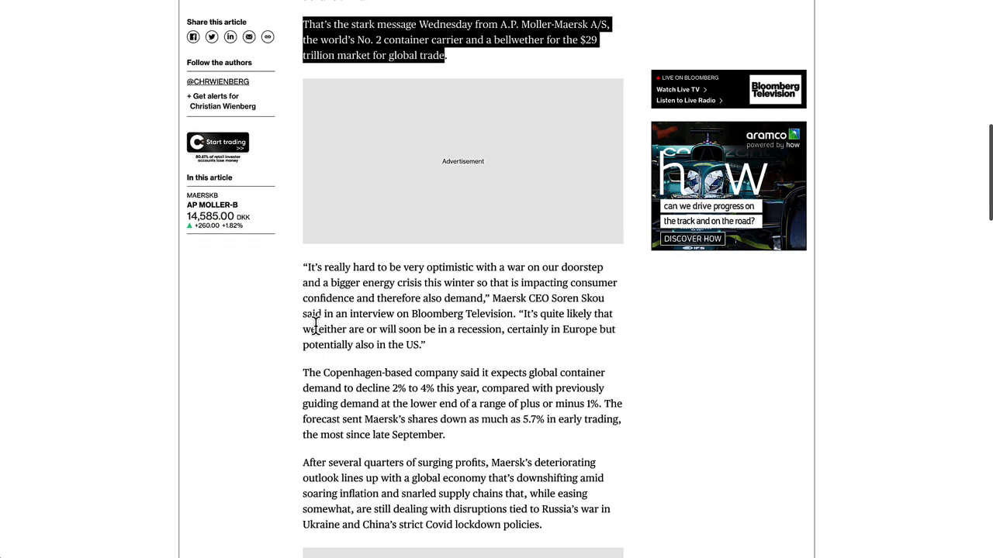
drag(297, 267, 310, 288)
drag(391, 288, 453, 290)
click(473, 284)
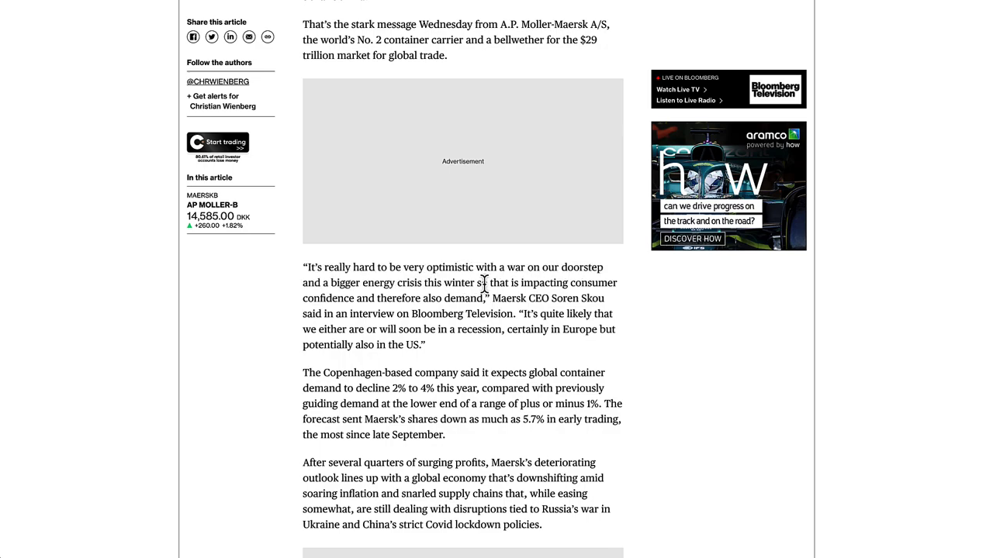
drag(533, 282, 468, 301)
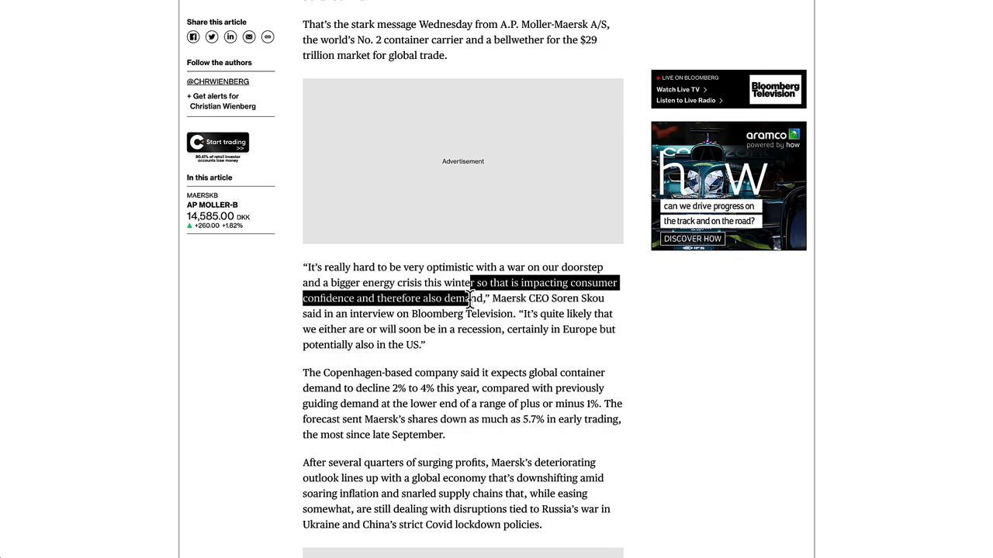
drag(598, 300, 406, 313)
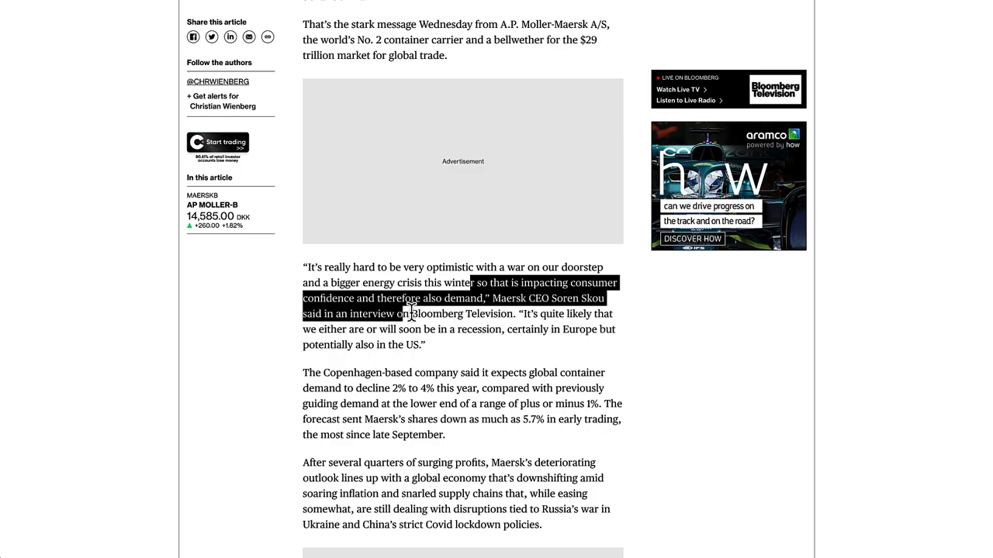
drag(473, 314, 509, 315)
drag(597, 318, 344, 332)
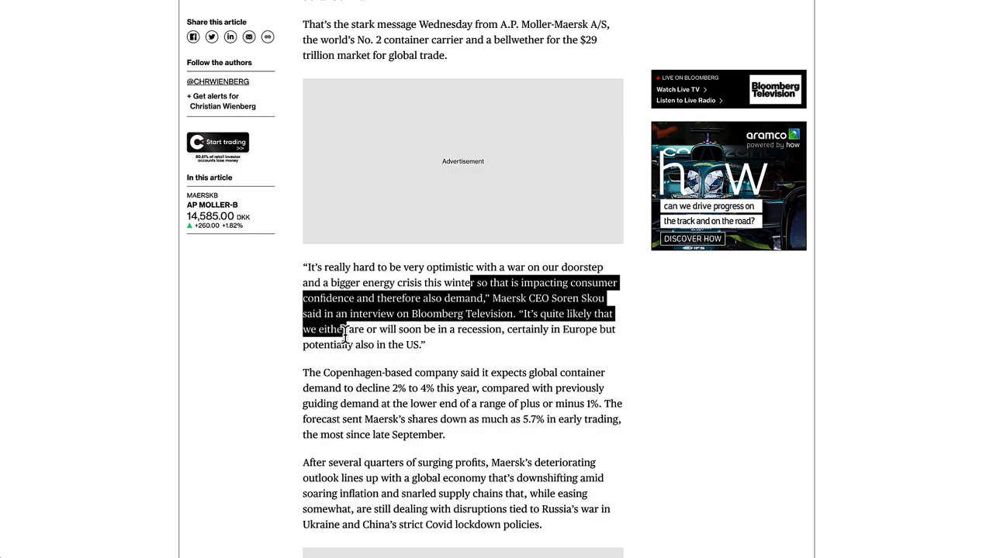
drag(380, 330, 459, 357)
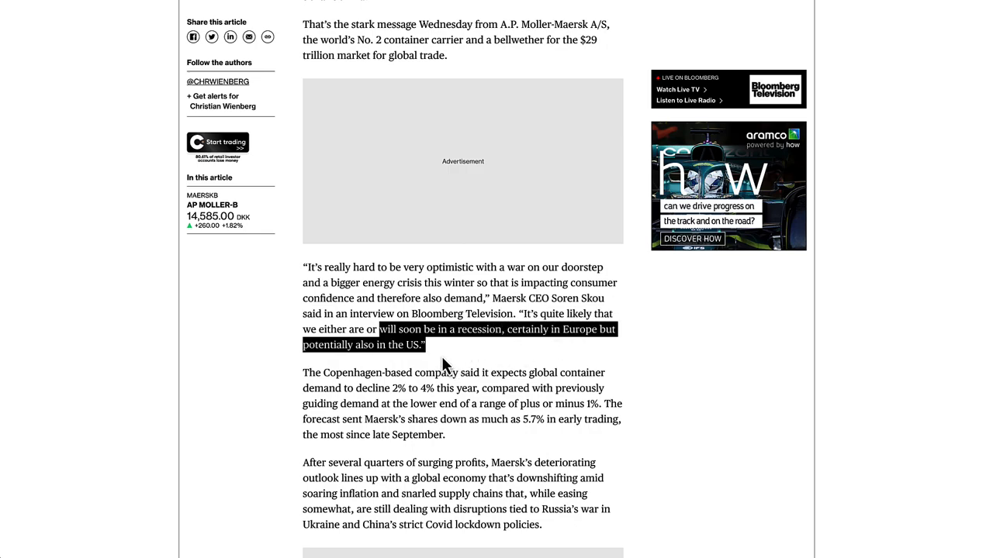
scroll(439, 356, up, 5)
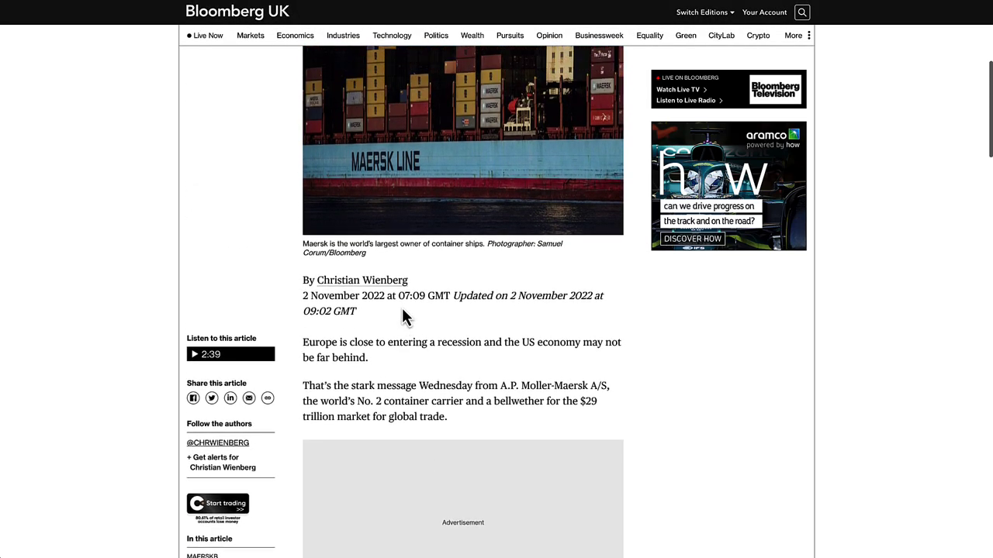
scroll(402, 316, up, 3)
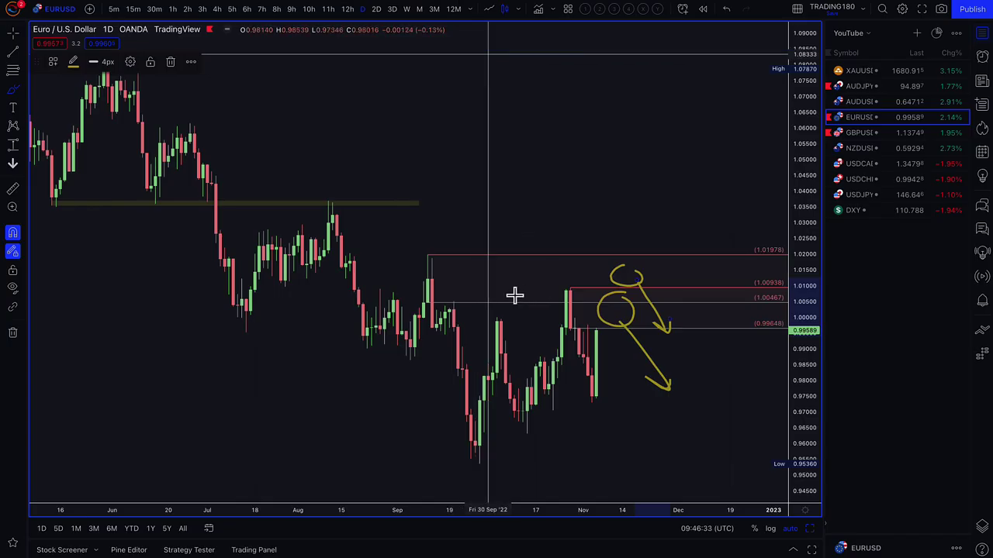
- Brush a second downward arrow out of the lower EURUSD circle in the 0.99648–1.00938 supply zone
click(15, 91)
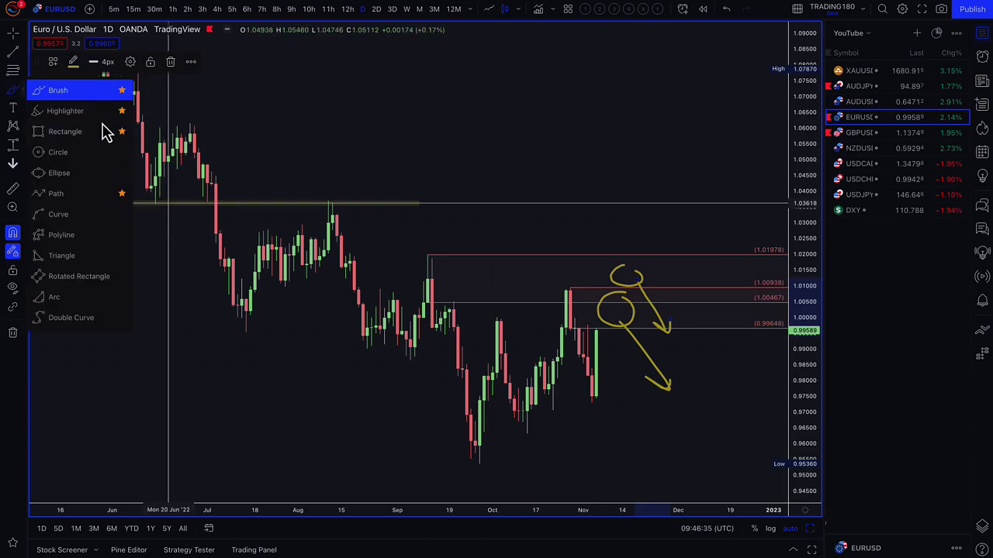
click(66, 109)
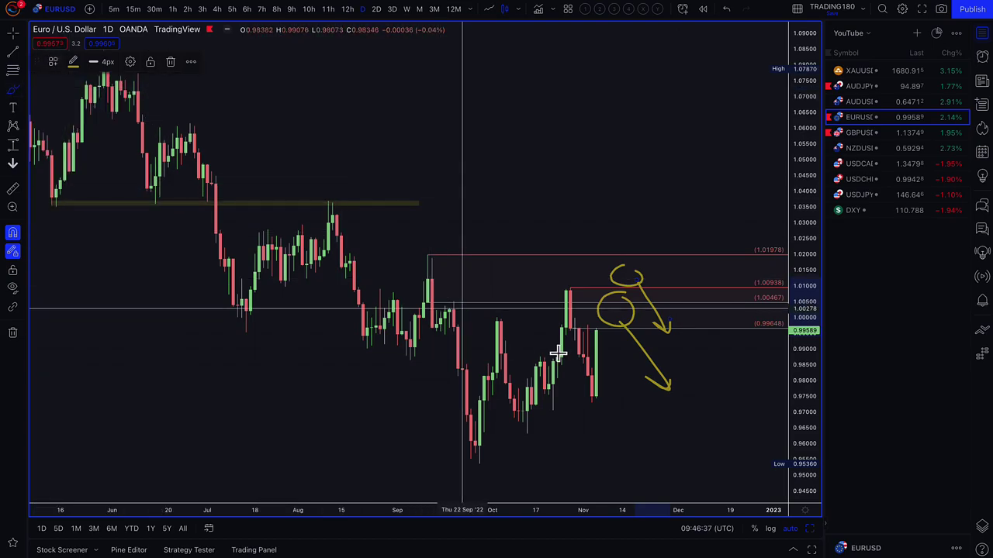
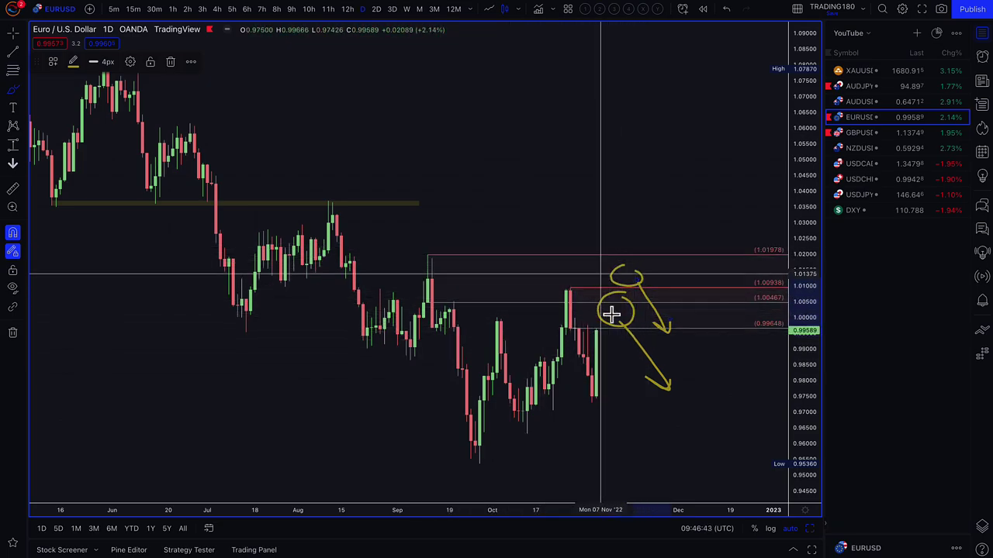
drag(648, 379, 677, 363)
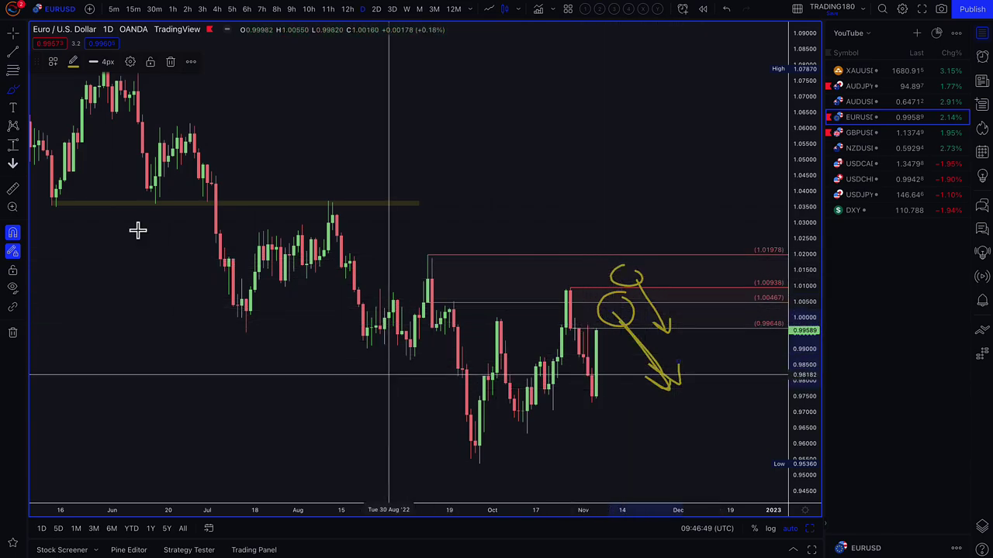
- Mark a EURUSD demand zone from 0.97886 down to the 13 October low at 0.96315, using the "2. DEMAND" drawing template
click(12, 71)
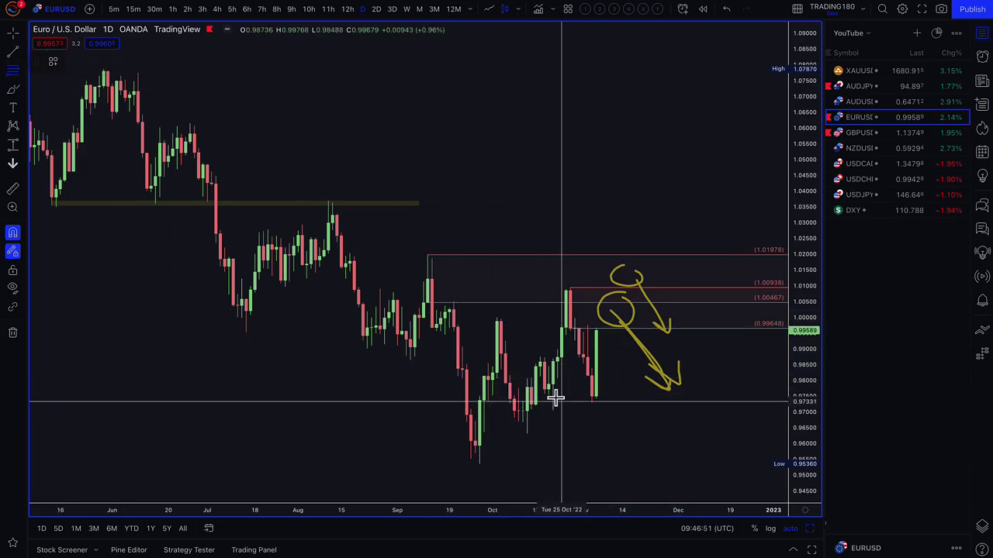
click(547, 424)
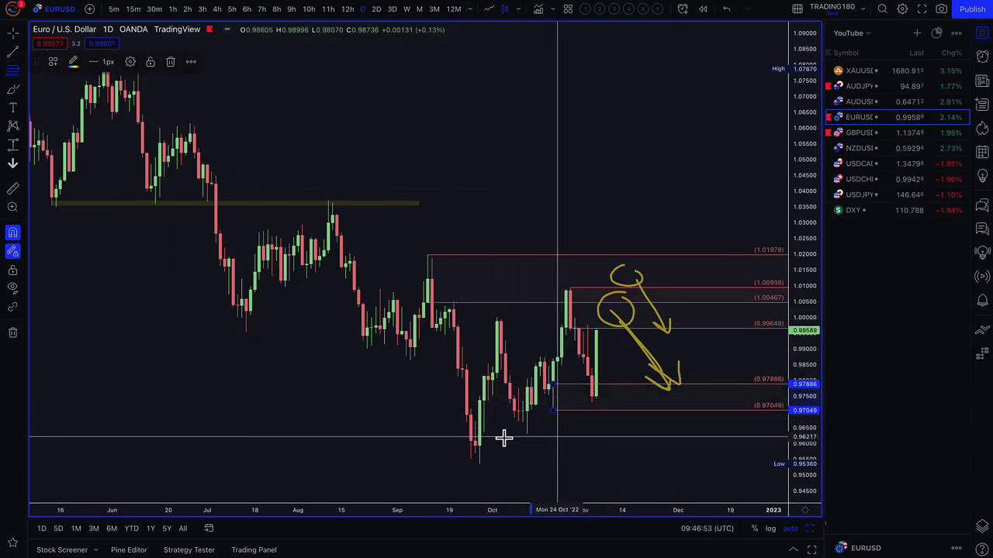
click(54, 62)
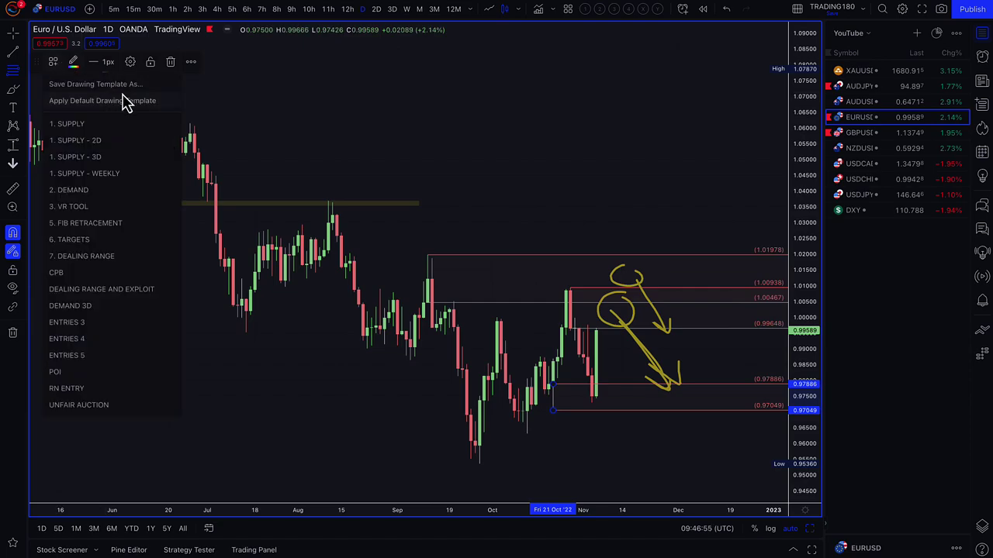
click(73, 190)
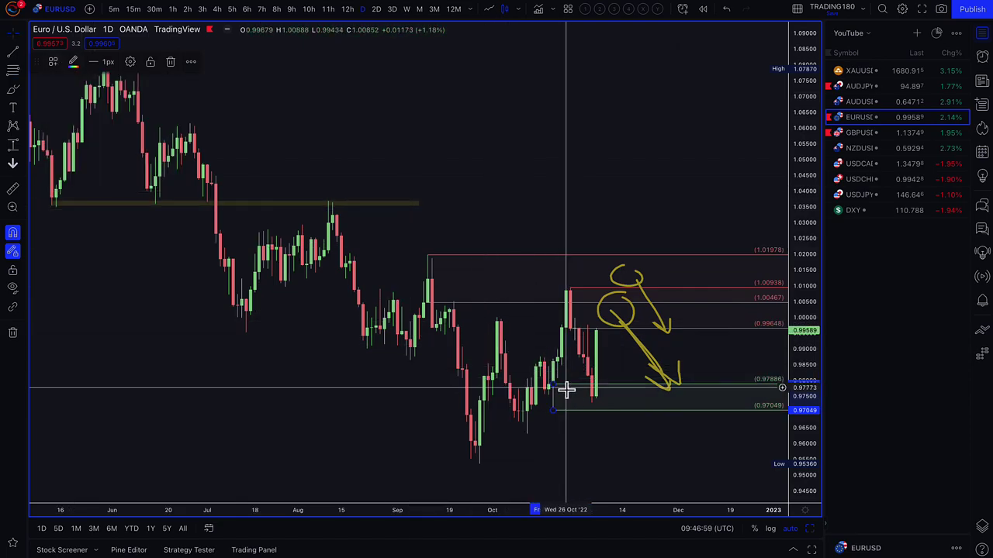
drag(549, 419, 527, 443)
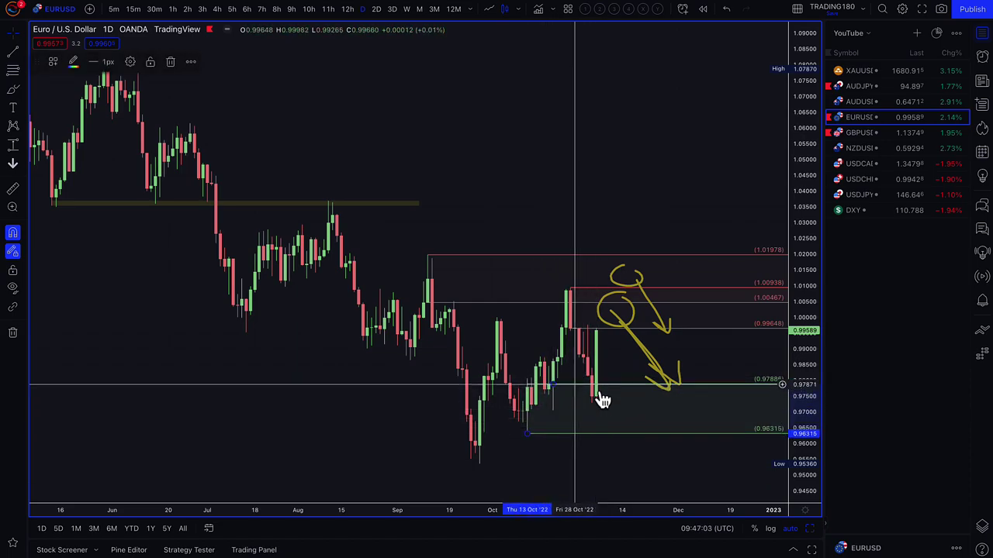
scroll(512, 326, up, 4)
scroll(467, 325, down, 3)
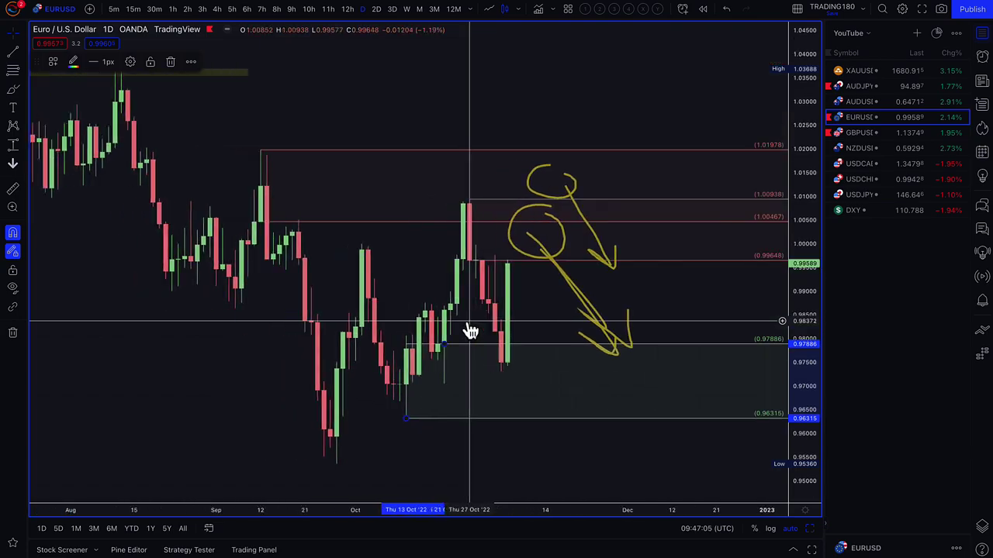
click(118, 110)
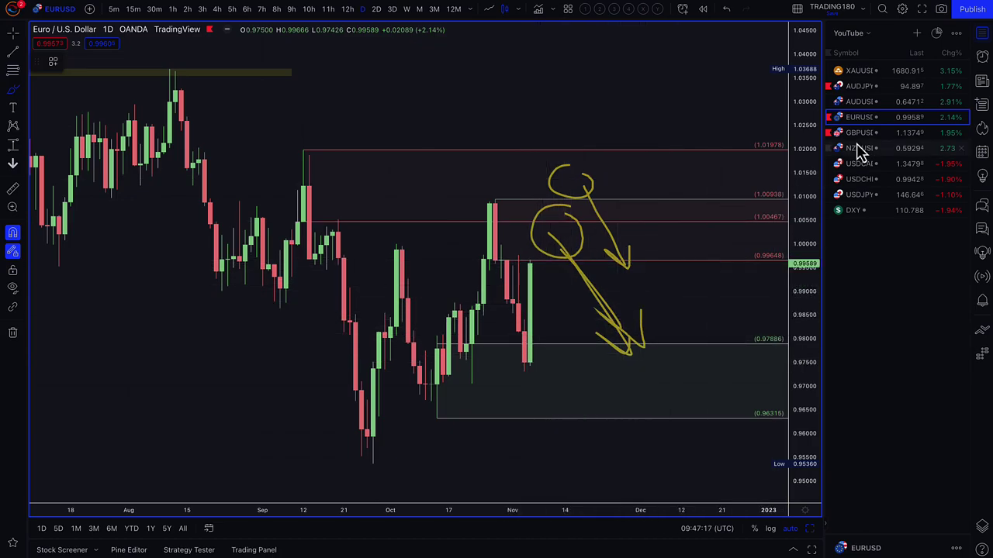
- On the AUDUSD chart, brush a drop from the latest candle into the 0.61702–0.62828 demand zone, with a circle and rebound arrow
scroll(635, 339, down, 3)
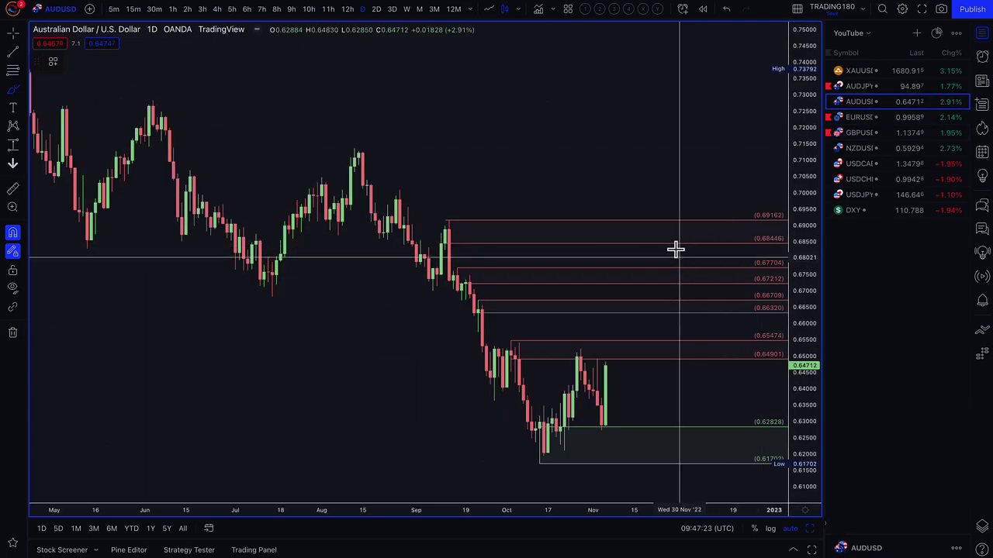
scroll(593, 316, up, 2)
scroll(593, 313, up, 2)
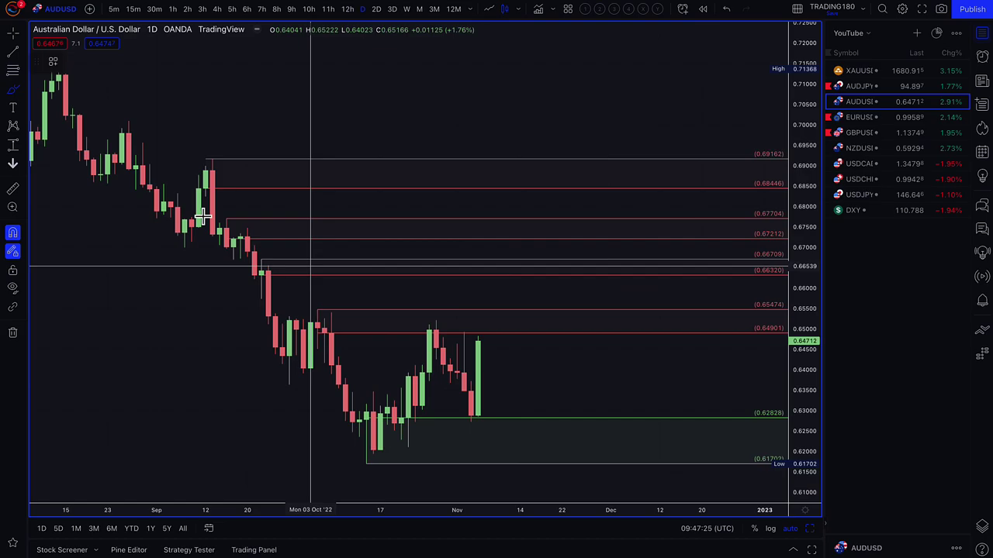
click(19, 94)
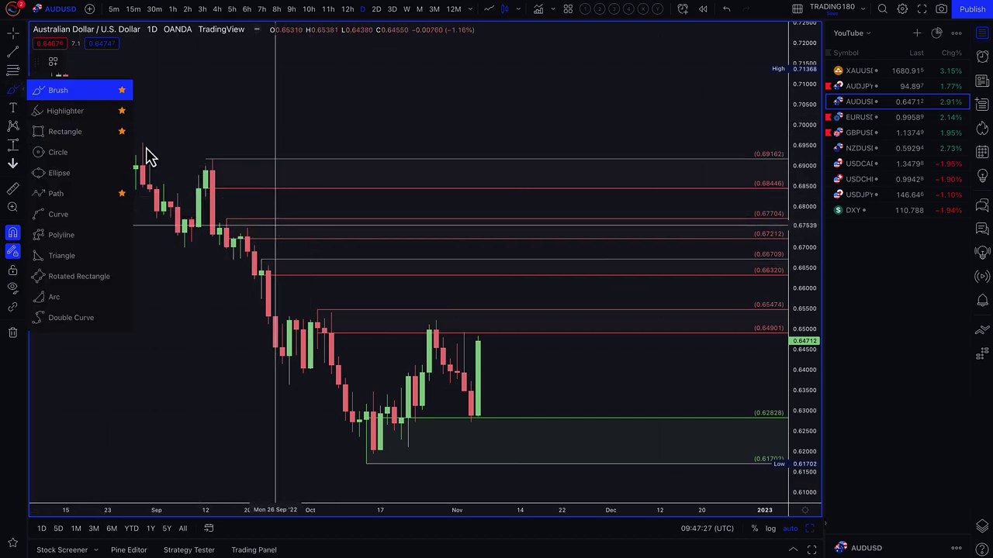
click(60, 91)
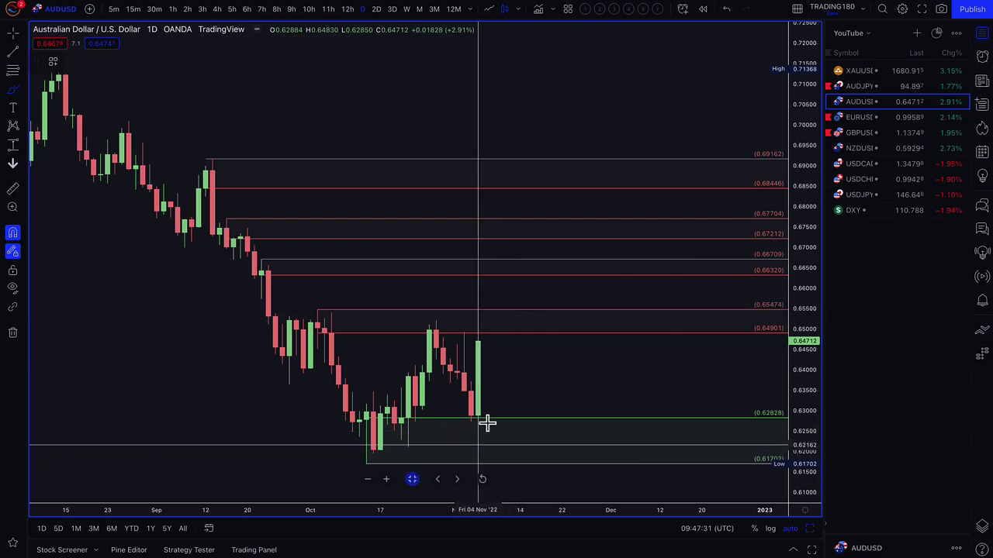
mouse_move(479, 342)
mouse_down()
mouse_move(506, 442)
mouse_move(574, 386)
mouse_move(572, 404)
mouse_up()
mouse_move(512, 434)
mouse_down()
mouse_move(505, 478)
mouse_move(516, 434)
mouse_up()
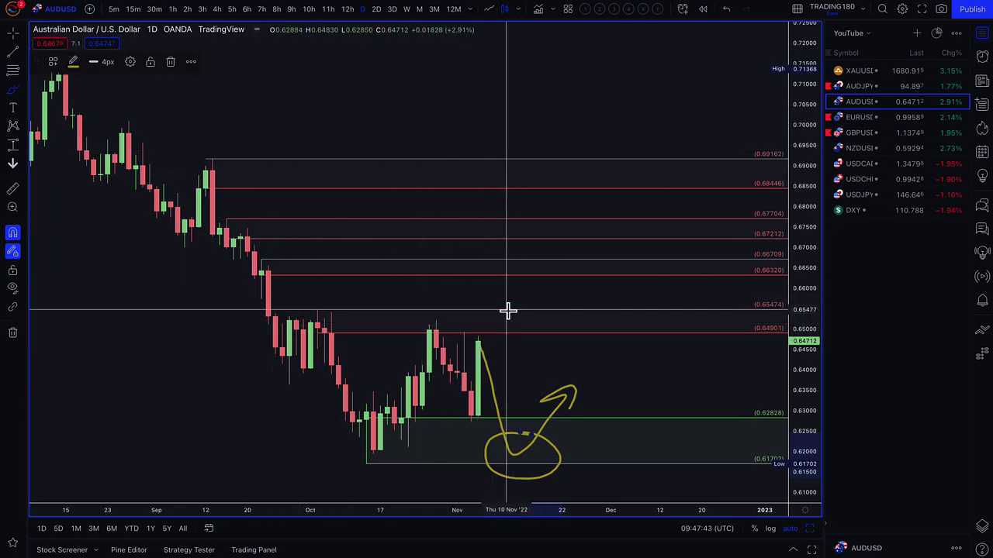
- Brush circles with downward arrows at the AUDUSD supply zones 0.64901–0.65474 and 0.66320–0.66709
mouse_move(508, 308)
mouse_down()
mouse_move(479, 328)
mouse_move(518, 319)
mouse_move(503, 321)
mouse_move(501, 350)
mouse_move(535, 350)
mouse_up()
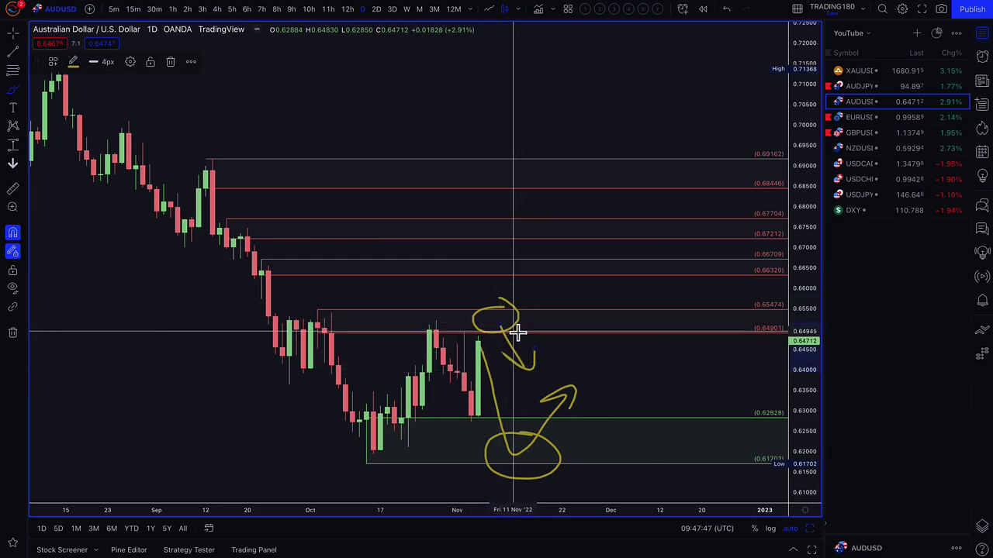
drag(481, 264, 510, 297)
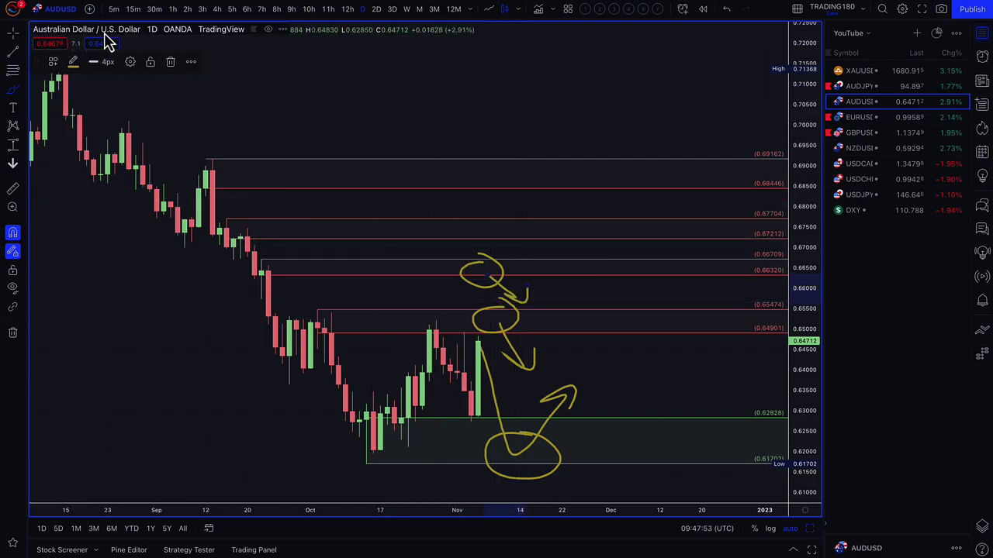
scroll(423, 330, down, 4)
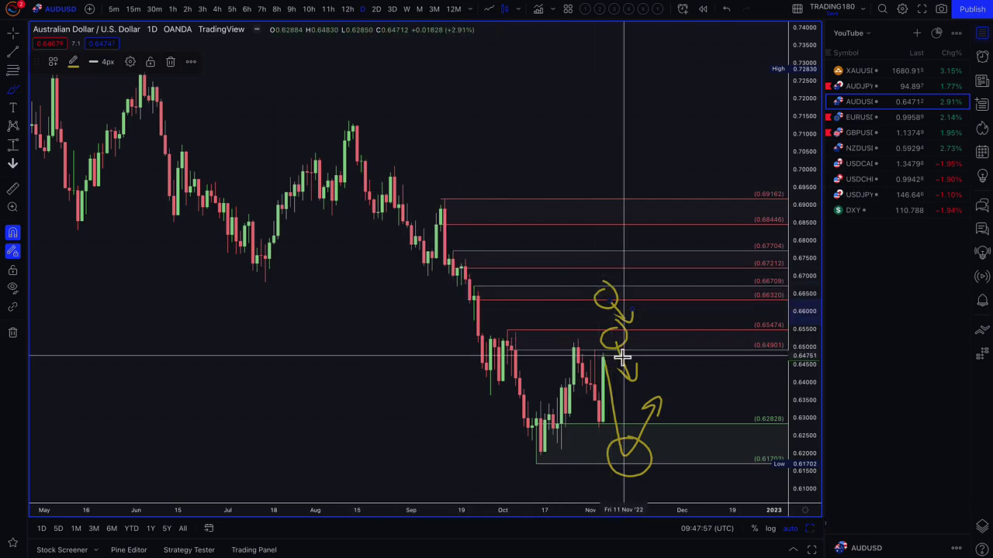
scroll(616, 353, up, 3)
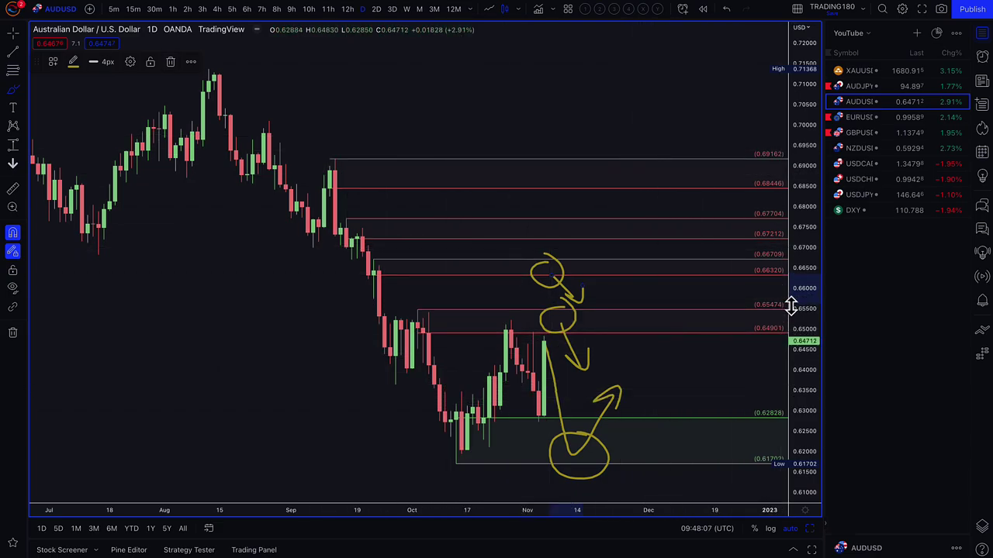
- On the AUDJPY chart, brush a rise into the 95.531–96.546 supply zone, circle it and add a downward arrow
click(861, 87)
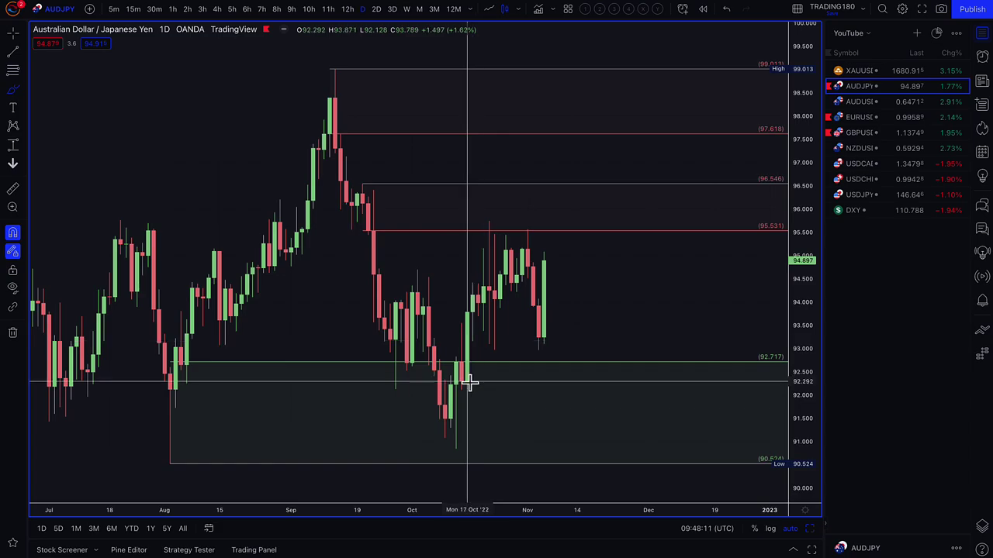
scroll(482, 445, down, 5)
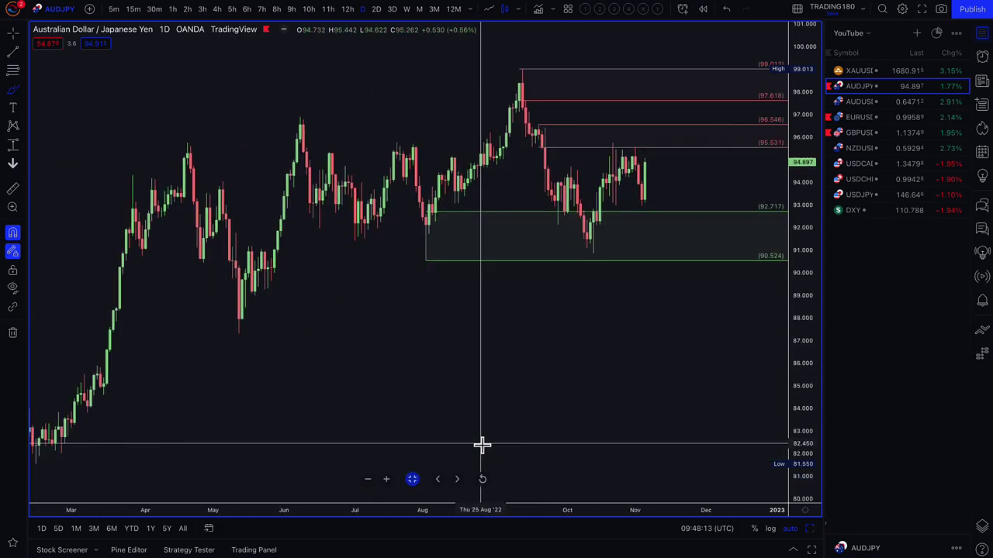
scroll(507, 367, up, 3)
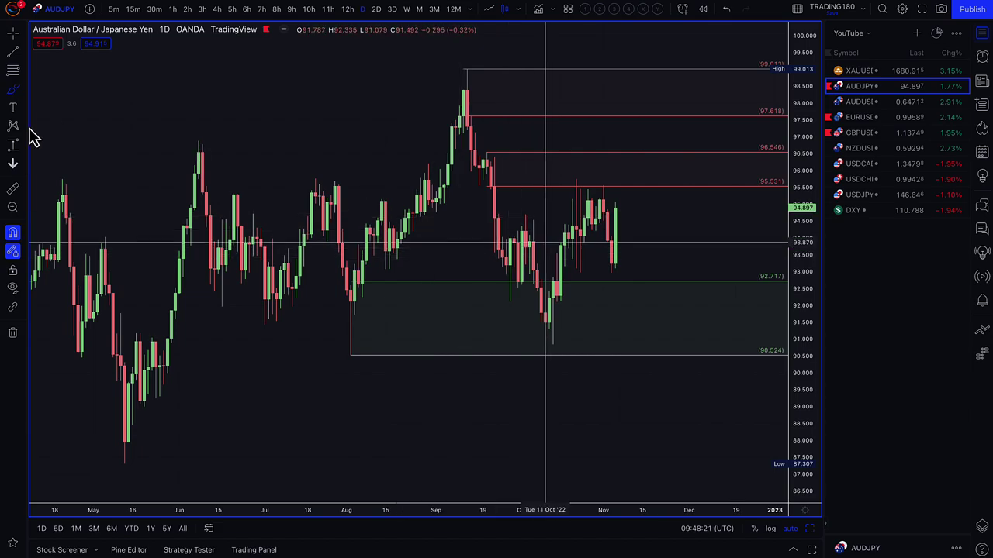
click(14, 91)
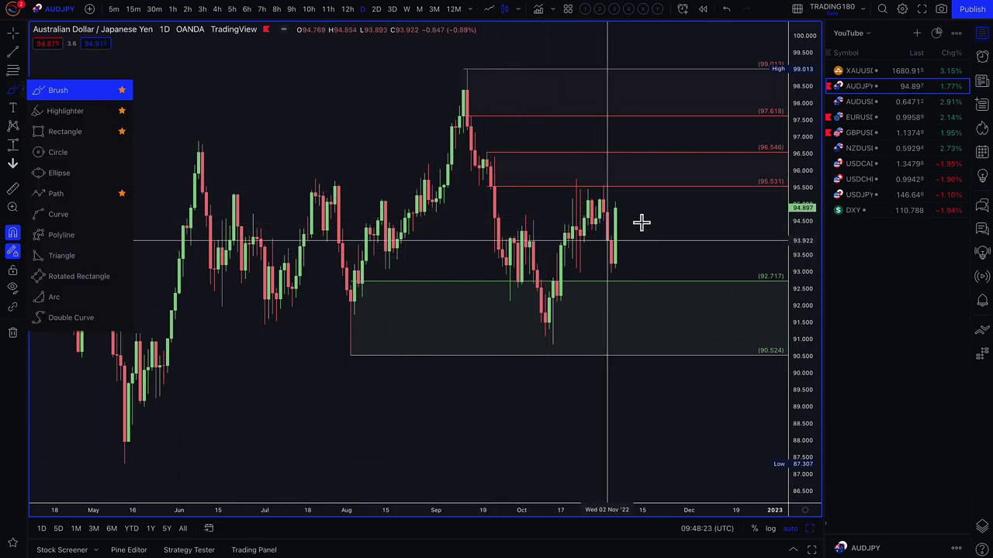
drag(616, 210, 637, 207)
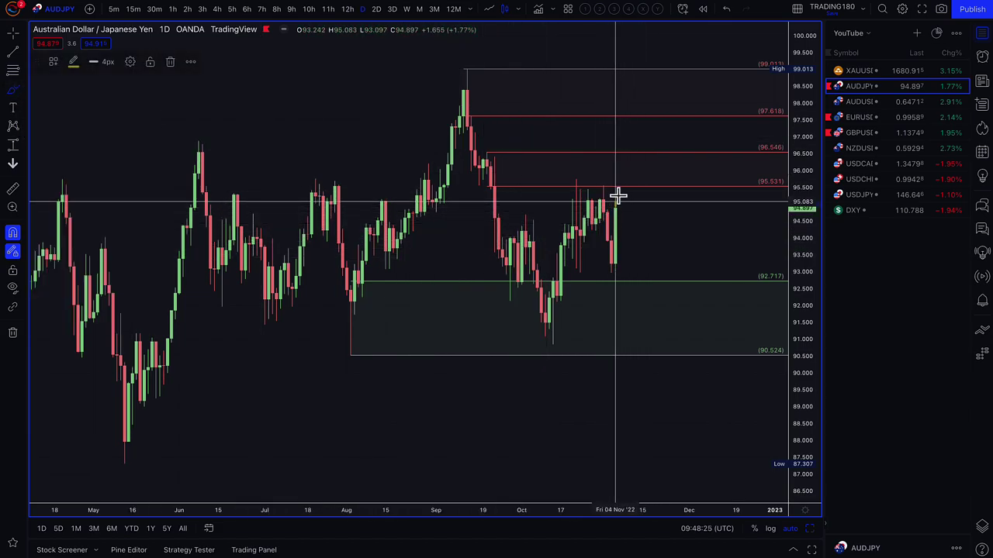
mouse_move(640, 169)
mouse_down()
mouse_move(651, 157)
mouse_move(678, 188)
mouse_move(650, 156)
mouse_move(680, 212)
mouse_move(709, 209)
mouse_up()
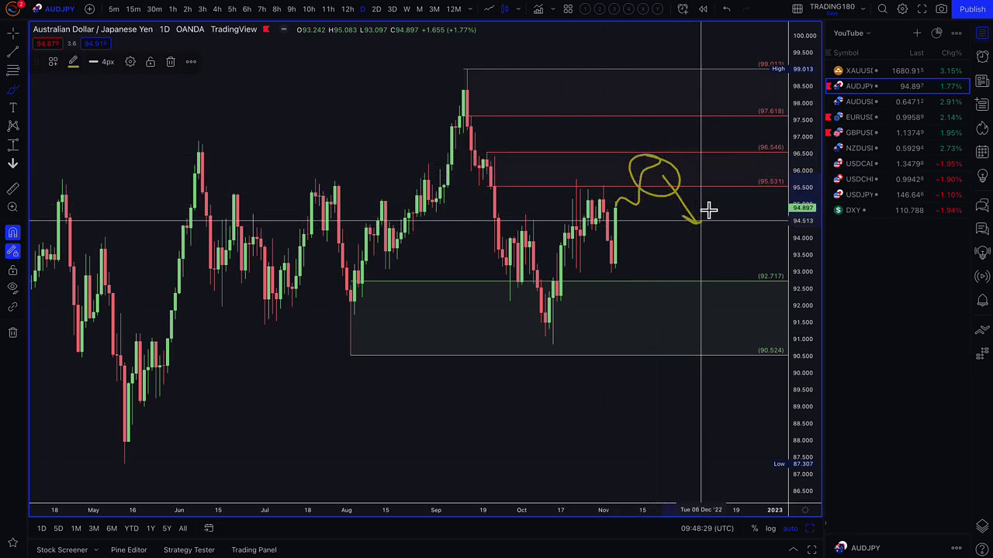
- Brush an AUDJPY drop into the 90.524–92.717 demand zone with a rebound arrow, and circle the zone's August and October reactions
click(17, 99)
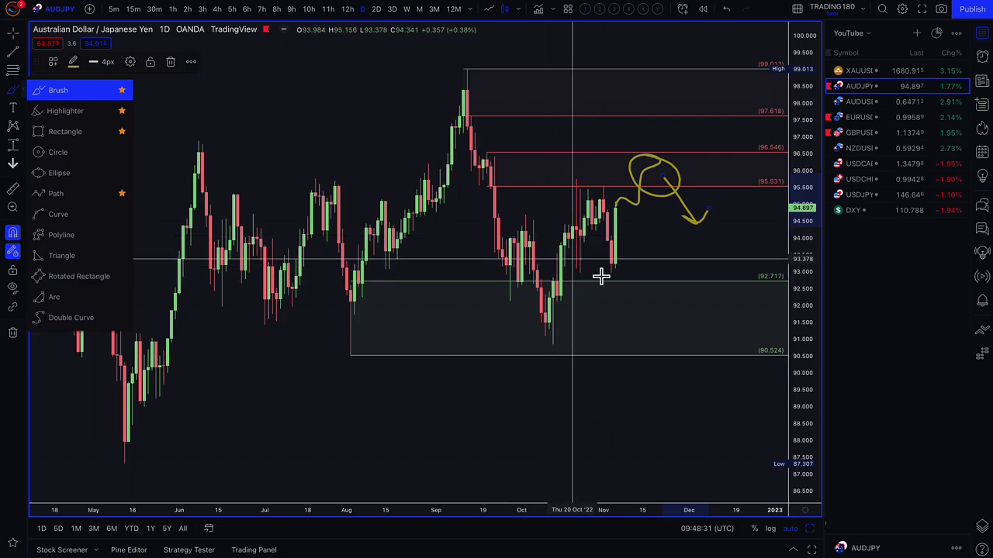
mouse_move(620, 213)
mouse_down()
mouse_move(665, 337)
mouse_move(689, 307)
mouse_move(675, 299)
mouse_move(706, 310)
mouse_up()
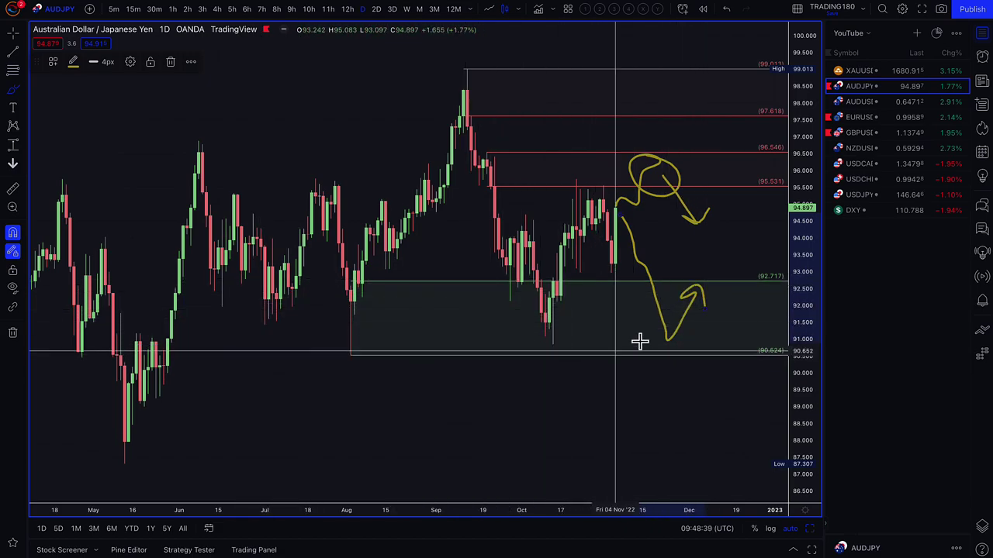
mouse_move(393, 326)
mouse_down()
mouse_move(314, 319)
mouse_move(369, 323)
mouse_up()
drag(501, 310, 552, 311)
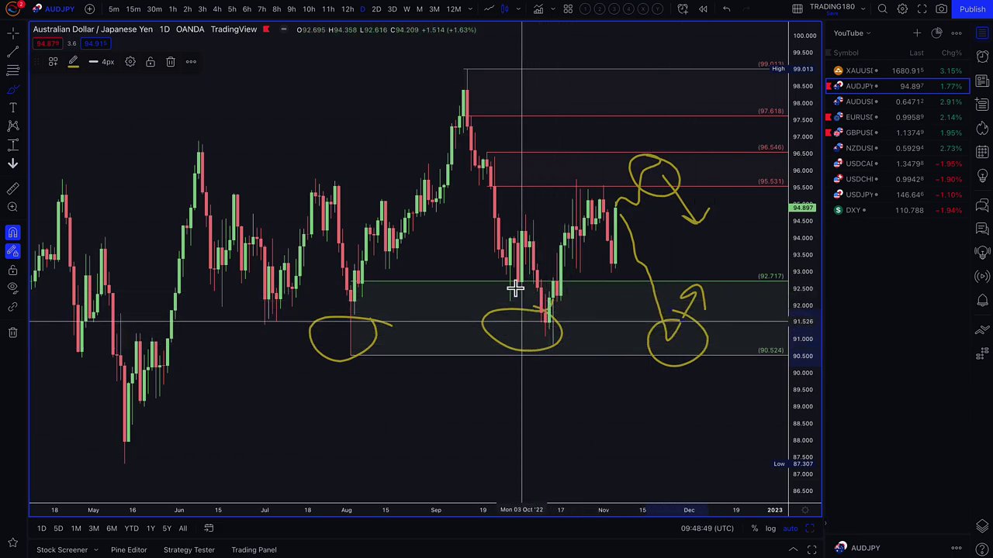
mouse_move(574, 355)
mouse_down()
mouse_move(543, 307)
mouse_move(588, 214)
mouse_up()
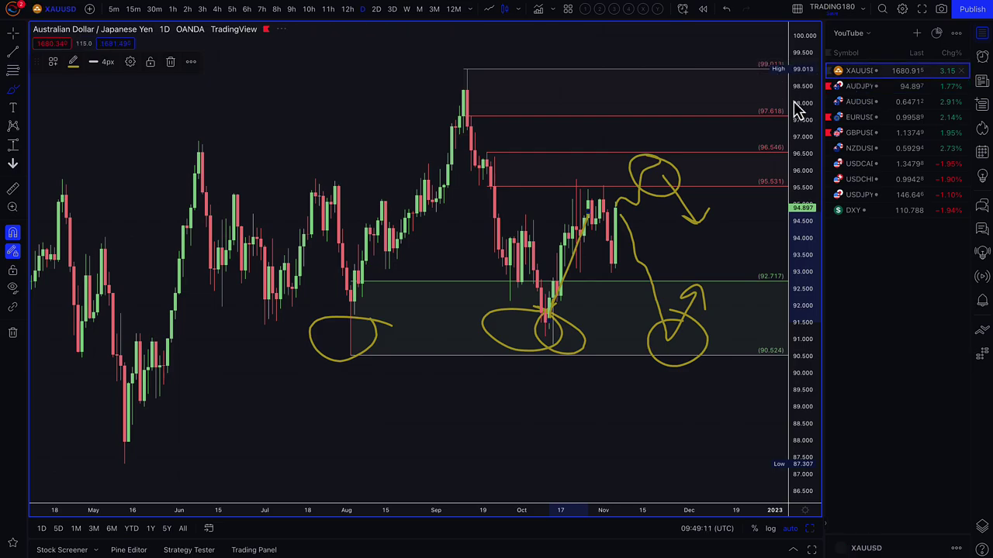
- Open the XAUUSD chart and highlight the summary points and opening sentence of Bloomberg's "Who Are The Mystery Buyers Responsible For Central Bank Gold Boom?"
scroll(505, 254, up, 3)
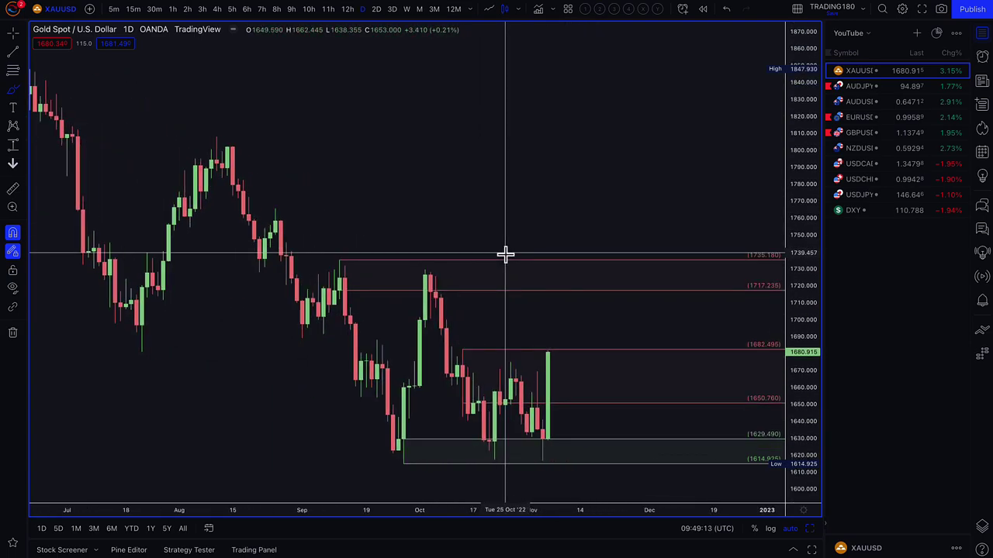
scroll(496, 271, up, 1)
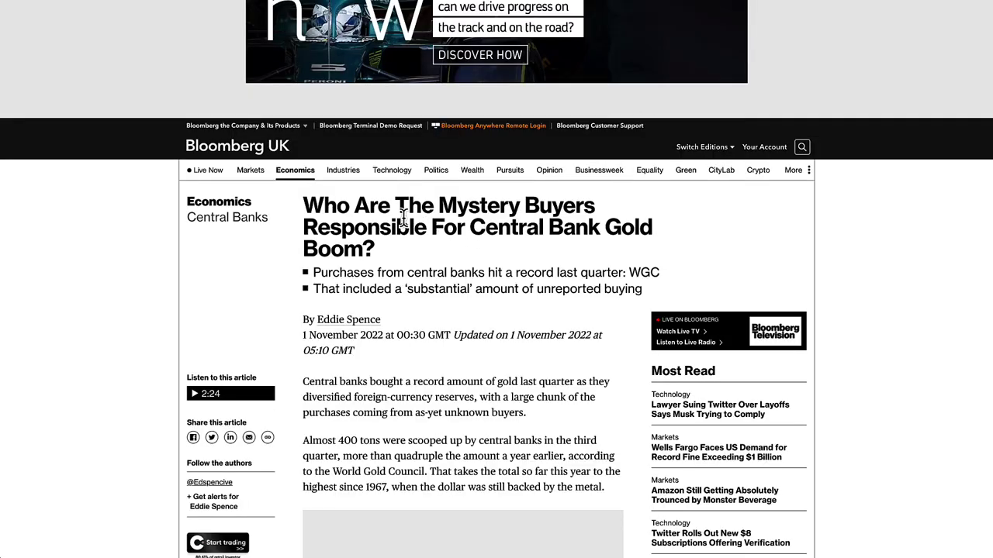
drag(500, 211, 394, 251)
click(351, 275)
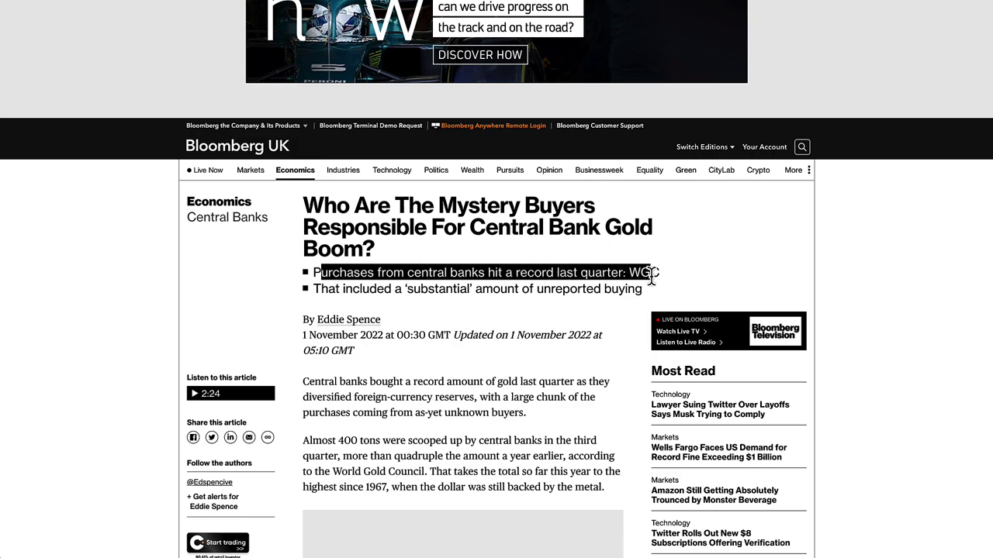
drag(663, 285, 485, 291)
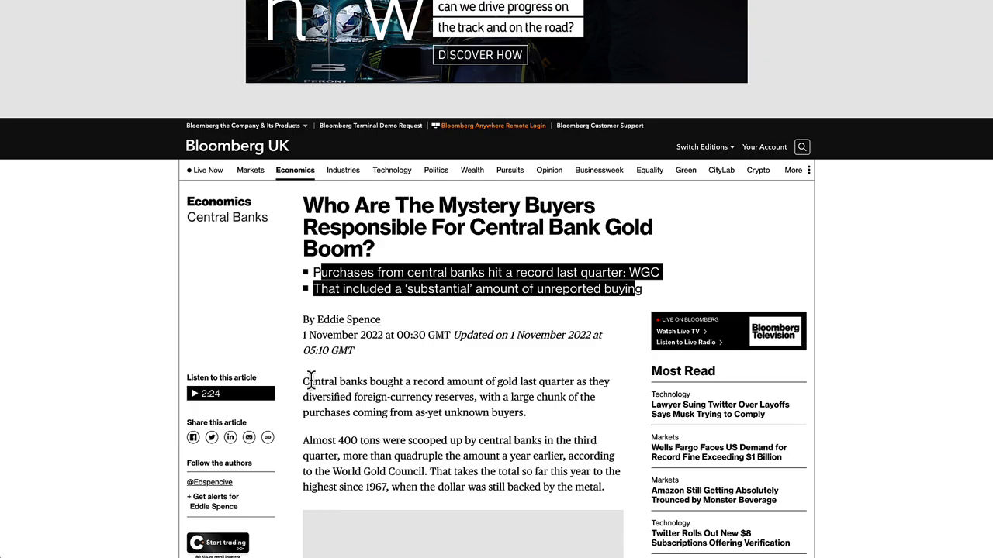
drag(308, 382, 452, 386)
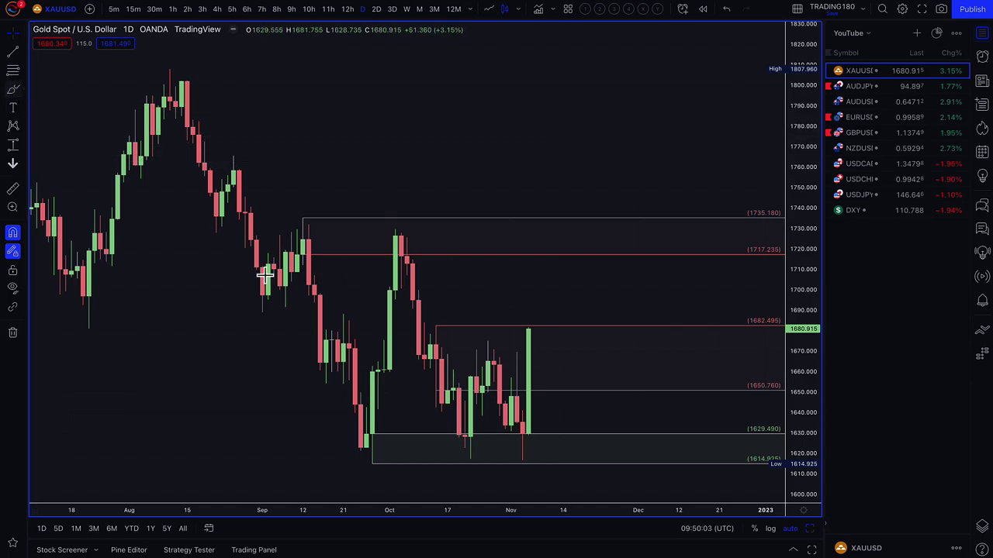
- Brush the August–September decline on the XAUUSD chart down to the 1614.925–1629.490 demand zone, following its pullbacks
scroll(325, 331, down, 5)
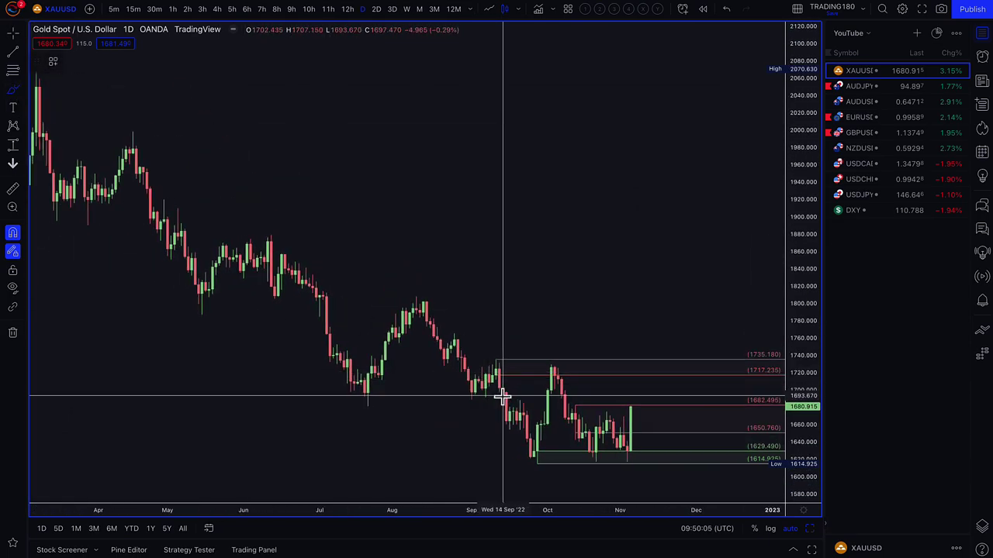
scroll(335, 332, up, 3)
scroll(330, 318, up, 1)
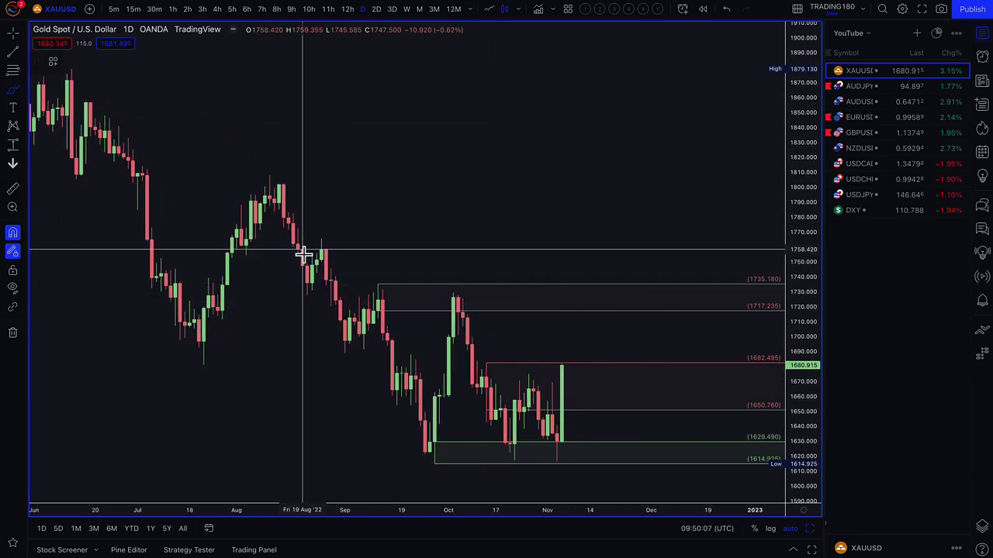
drag(290, 226, 339, 345)
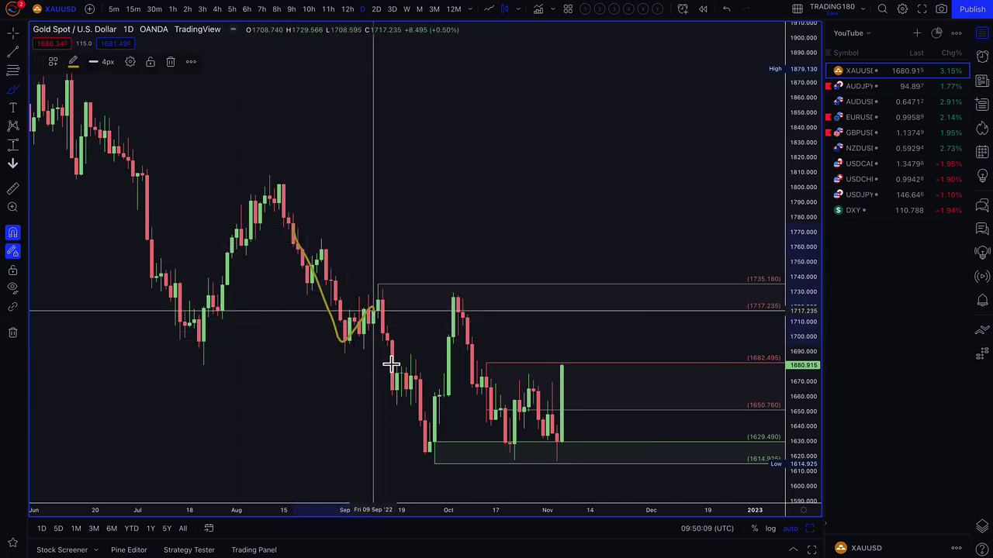
drag(415, 378, 431, 440)
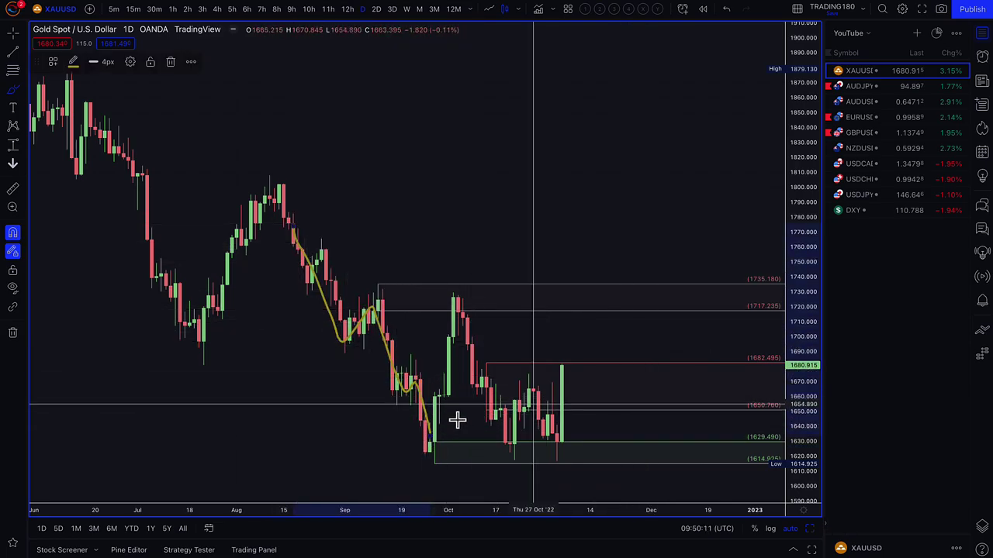
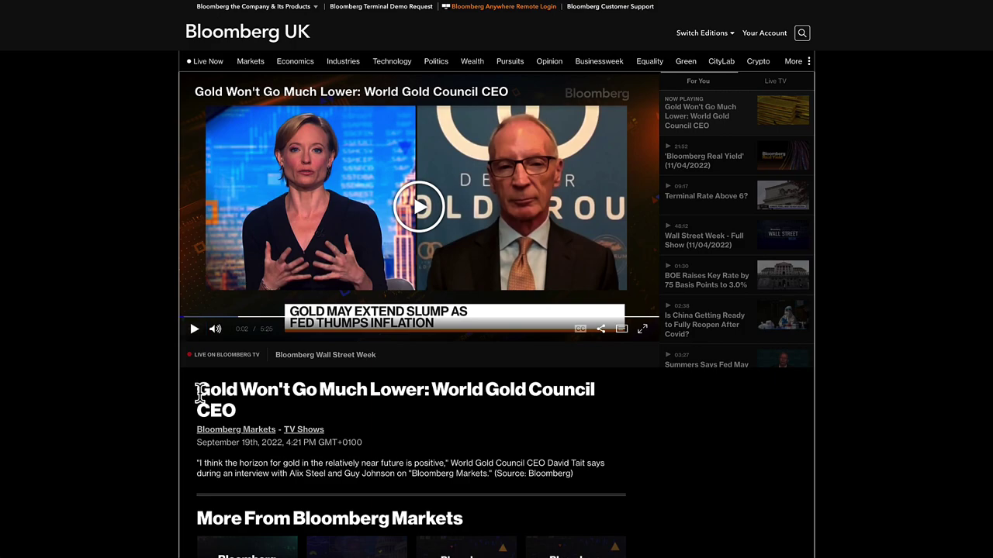
- Highlight the headline "Gold Won't Go Much Lower: World Gold Council CEO" and the quote on gold's near-future horizon in the Bloomberg article
drag(200, 393, 346, 417)
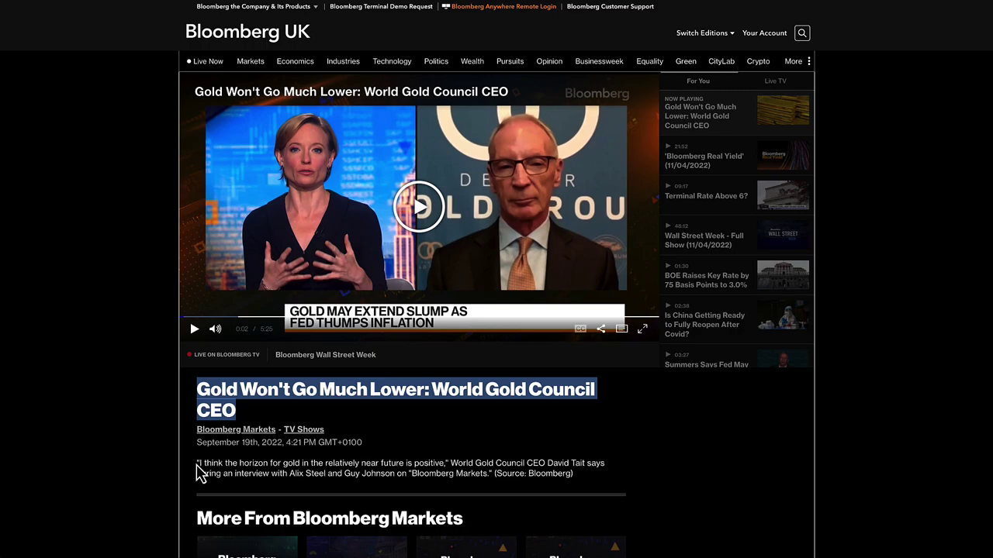
drag(197, 471, 223, 463)
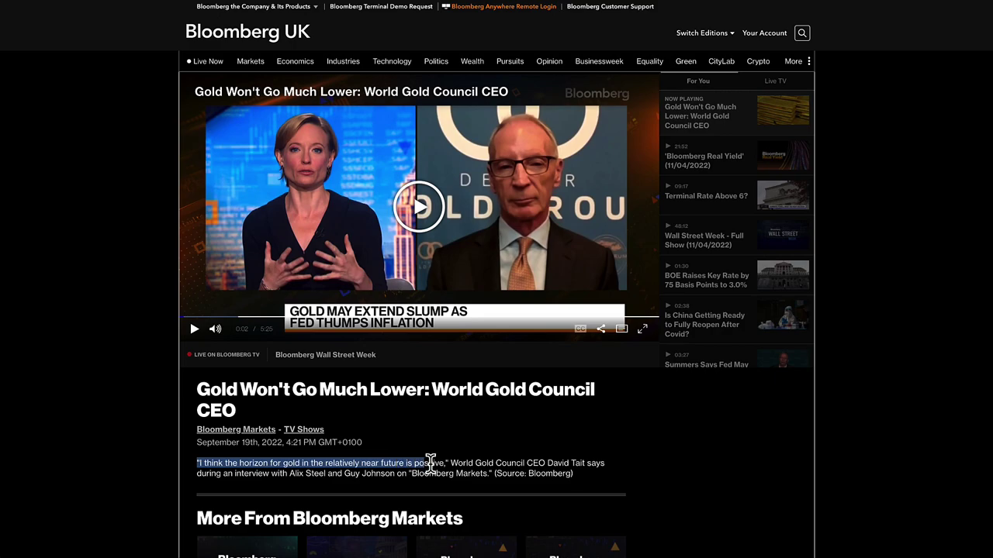
drag(517, 463, 389, 475)
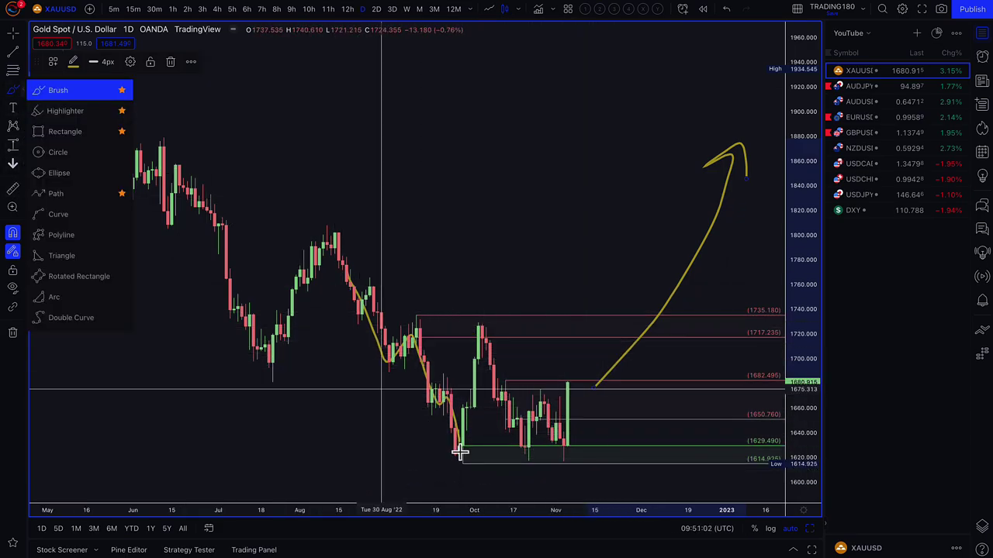
- Circle the XAUUSD reactions at the 1614.925–1629.490 demand zone, trace the October rally, and brush a projected drop into the zone with a rebound arrow
mouse_move(437, 448)
mouse_down()
mouse_move(468, 472)
mouse_move(472, 435)
mouse_move(457, 434)
mouse_move(478, 328)
mouse_up()
mouse_move(529, 441)
mouse_down()
mouse_move(519, 468)
mouse_move(534, 444)
mouse_move(578, 456)
mouse_move(561, 439)
mouse_move(570, 383)
mouse_move(587, 441)
mouse_move(600, 457)
mouse_move(616, 445)
mouse_move(600, 474)
mouse_move(602, 442)
mouse_move(603, 470)
mouse_move(654, 365)
mouse_move(643, 379)
mouse_up()
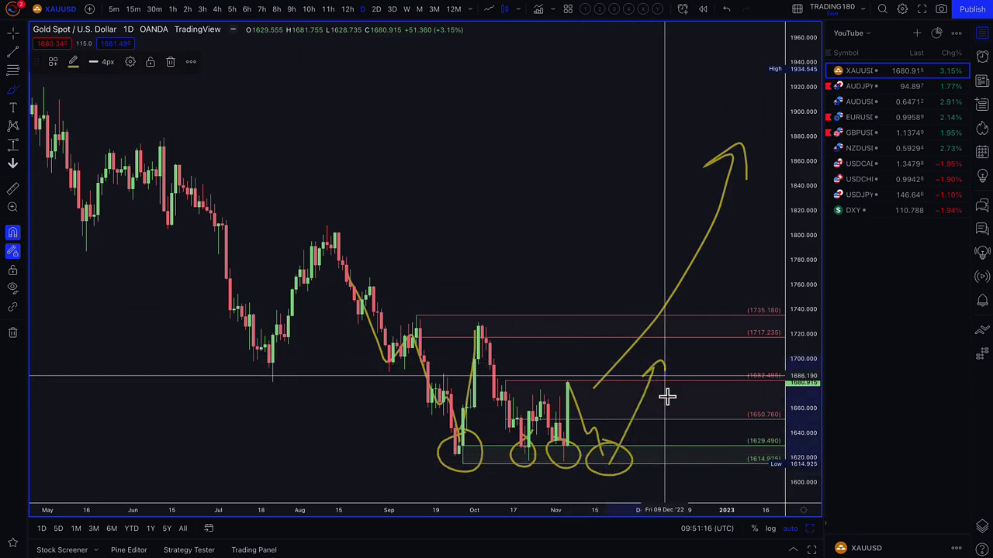
- Handwrite "Fed" with the brush in the empty area above the October–November XAUUSD candles
scroll(605, 458, down, 2)
scroll(624, 463, down, 3)
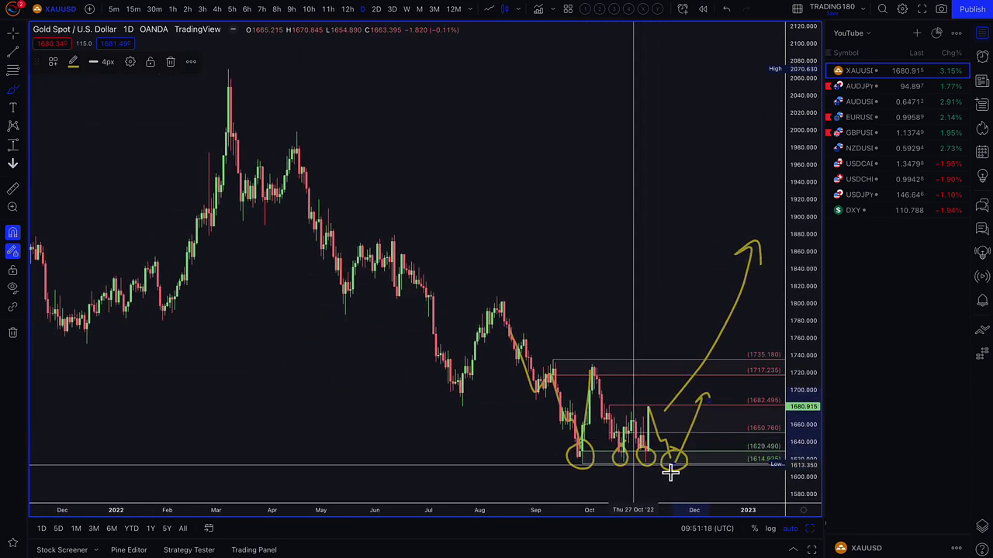
scroll(590, 462, down, 4)
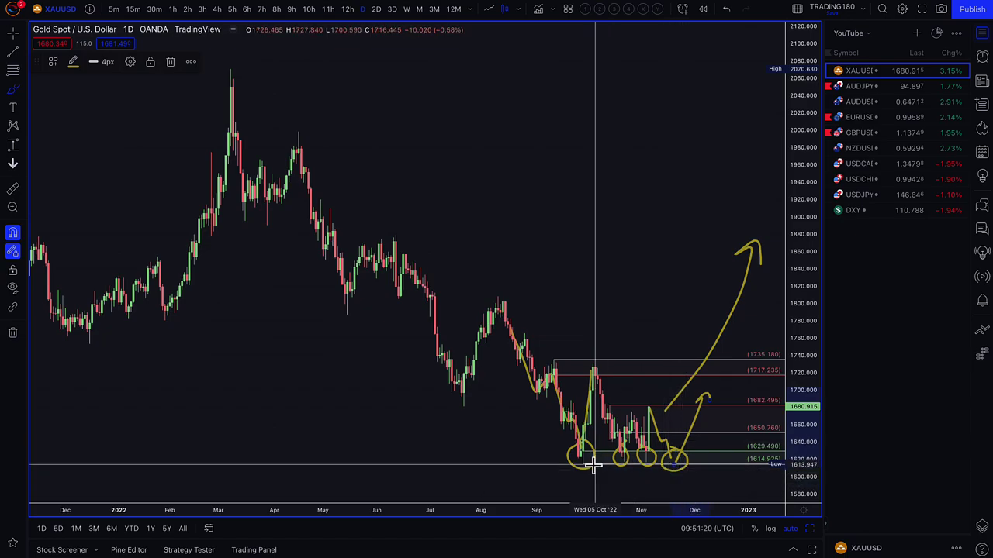
scroll(575, 460, up, 6)
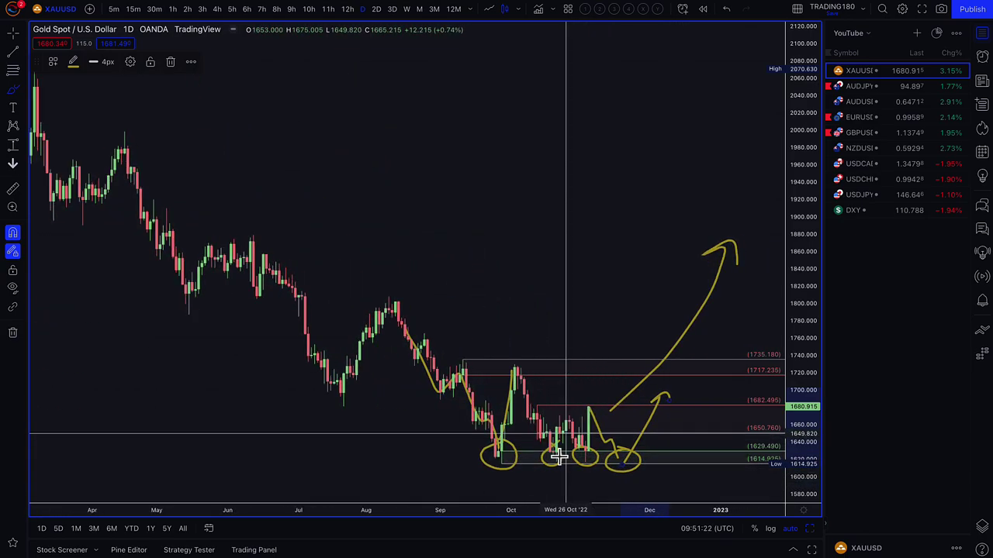
drag(470, 161, 514, 79)
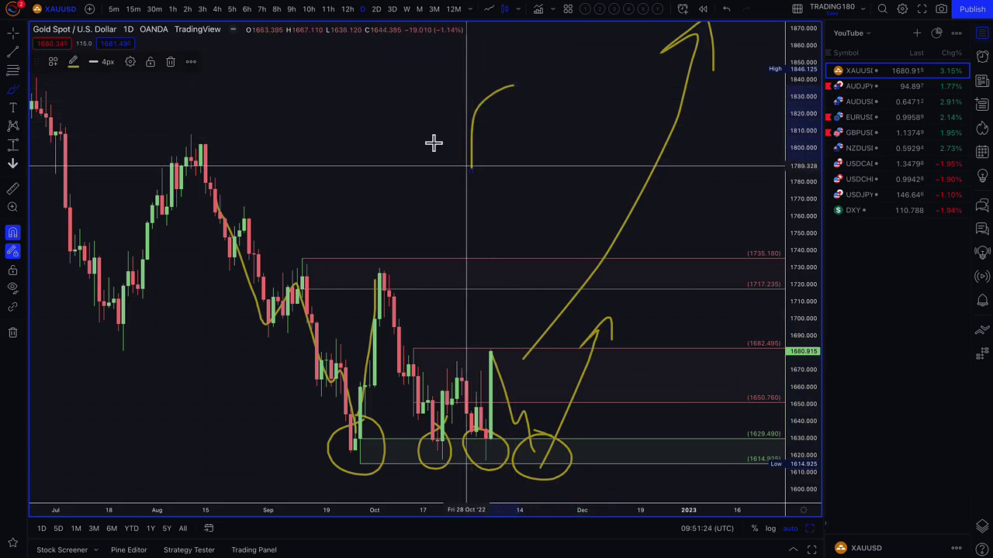
mouse_move(434, 141)
mouse_down()
mouse_move(512, 150)
mouse_move(548, 133)
mouse_move(549, 148)
mouse_up()
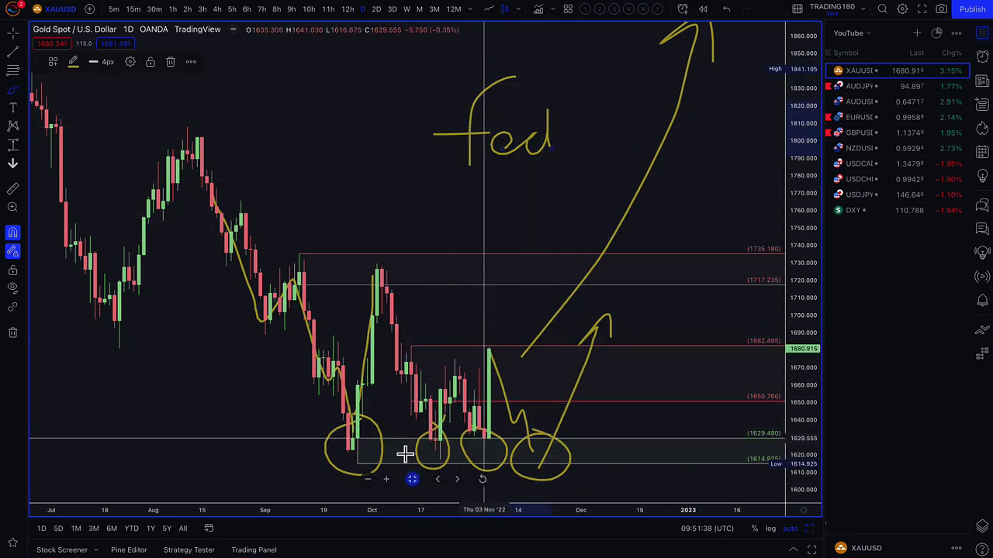
scroll(674, 214, down, 6)
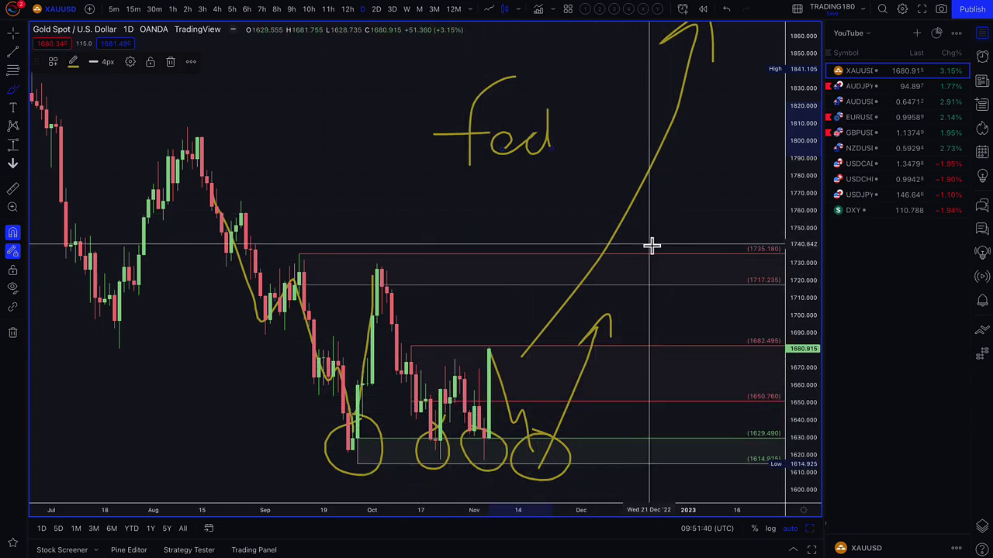